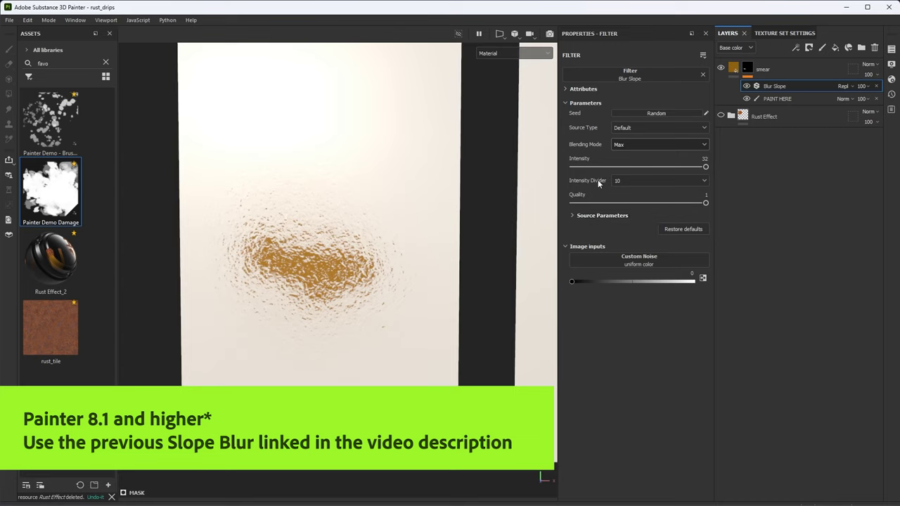
- Set Blur Slope's Intensity Divider to 1 and its Source Type to Custom Noise
click(632, 182)
click(630, 193)
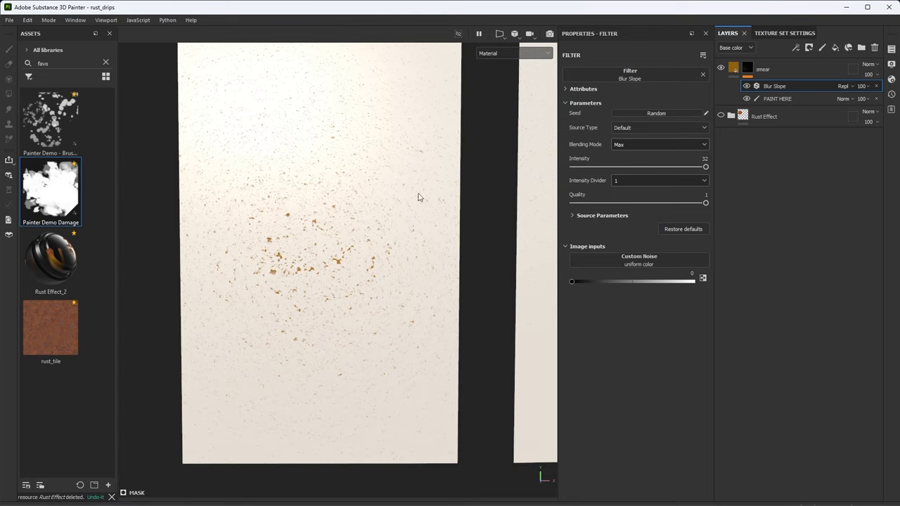
click(633, 127)
click(634, 158)
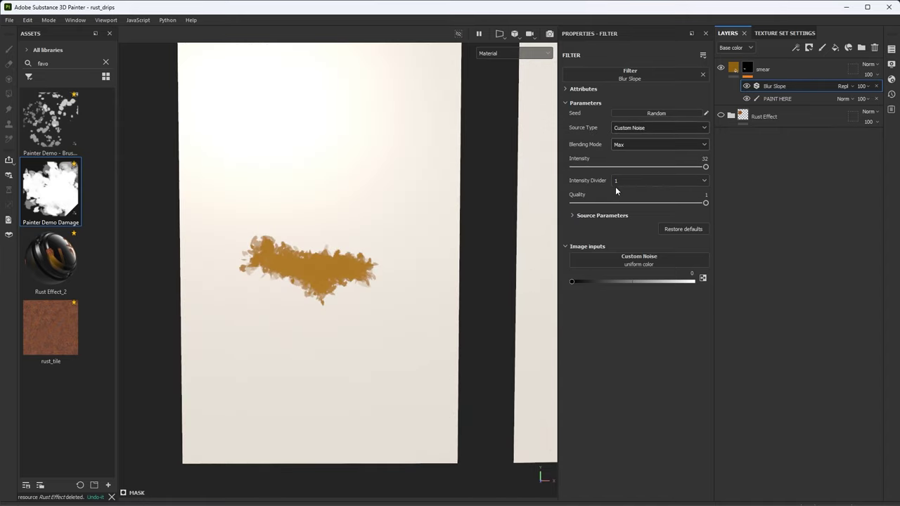
- Use the Position resource as Blur Slope's Custom Noise input
click(577, 260)
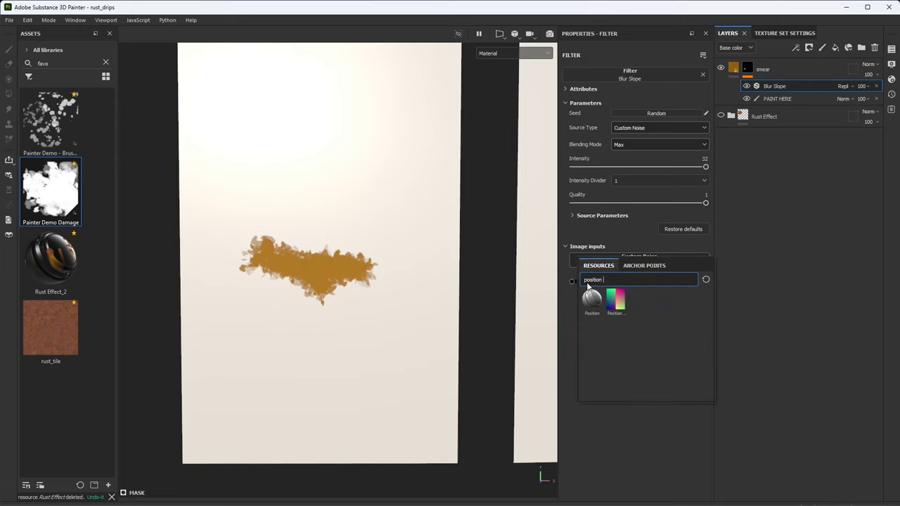
mouse_move(595, 300)
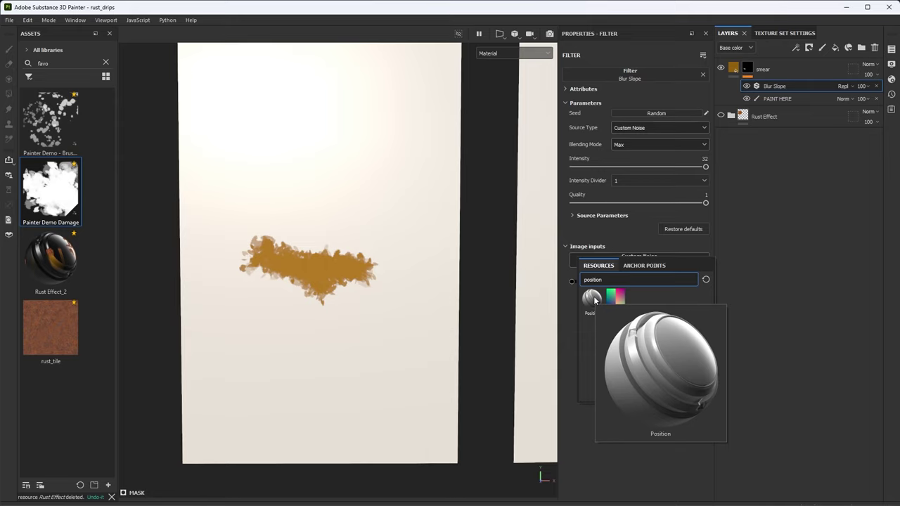
click(592, 299)
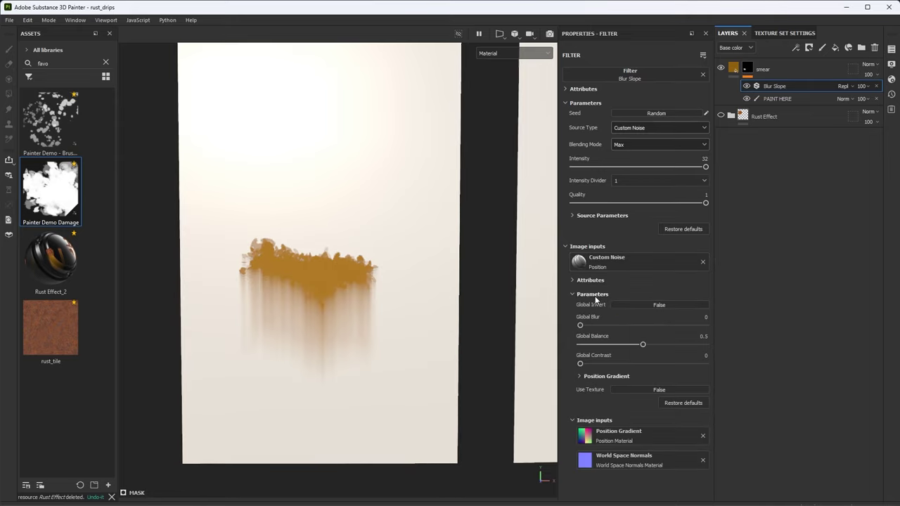
- Orbit around both panels to check the drips, then select the PAINT HERE paint layer
scroll(389, 281, up, 2)
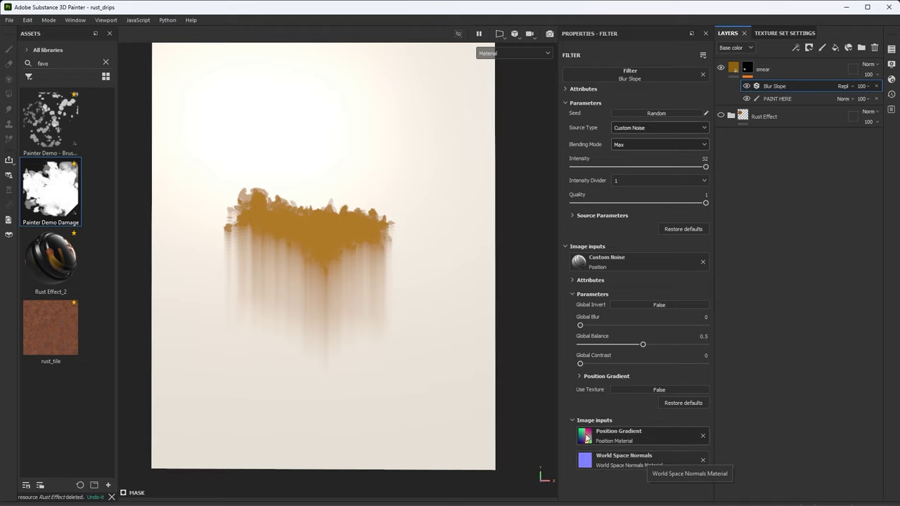
alt+drag(413, 289, 376, 316)
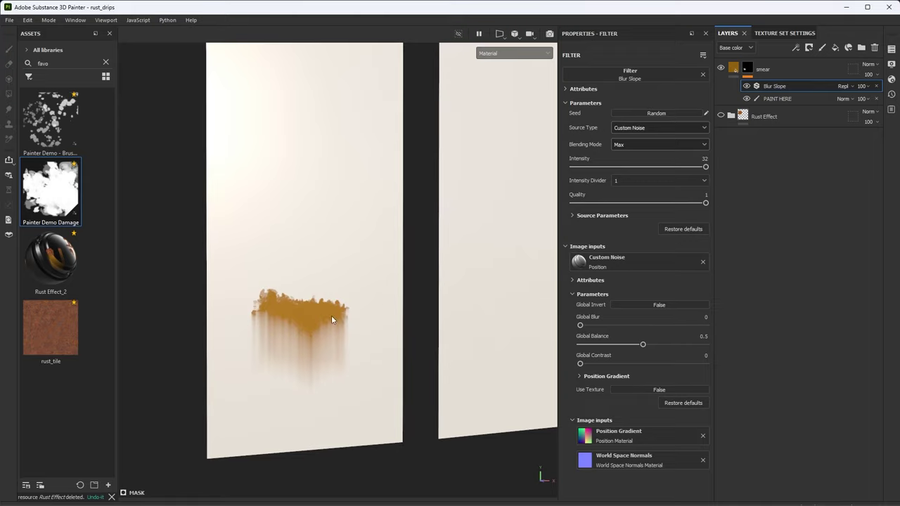
mouse_move(331, 315)
alt+mouse_down()
mouse_move(349, 305)
mouse_move(401, 325)
alt+mouse_up()
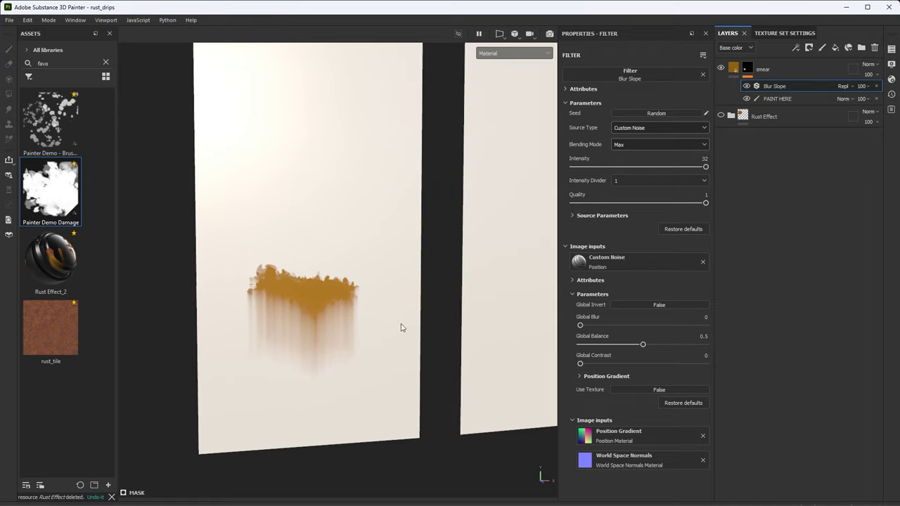
click(773, 98)
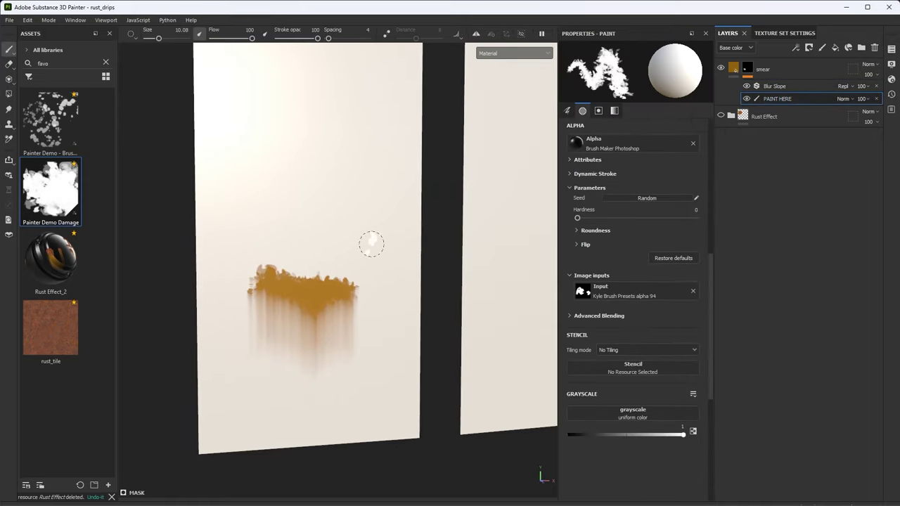
- Paint a dripping rust stroke extending rightward from the smear on the left panel
scroll(393, 253, up, 2)
scroll(384, 264, up, 2)
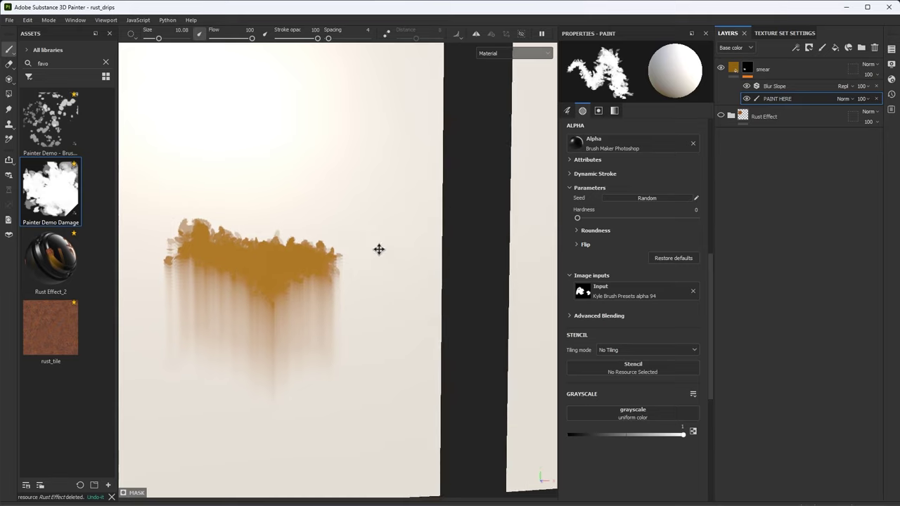
scroll(369, 252, up, 1)
mouse_move(359, 255)
mouse_down()
mouse_move(371, 252)
mouse_move(384, 266)
mouse_move(400, 248)
mouse_move(412, 254)
mouse_up()
scroll(394, 240, down, 3)
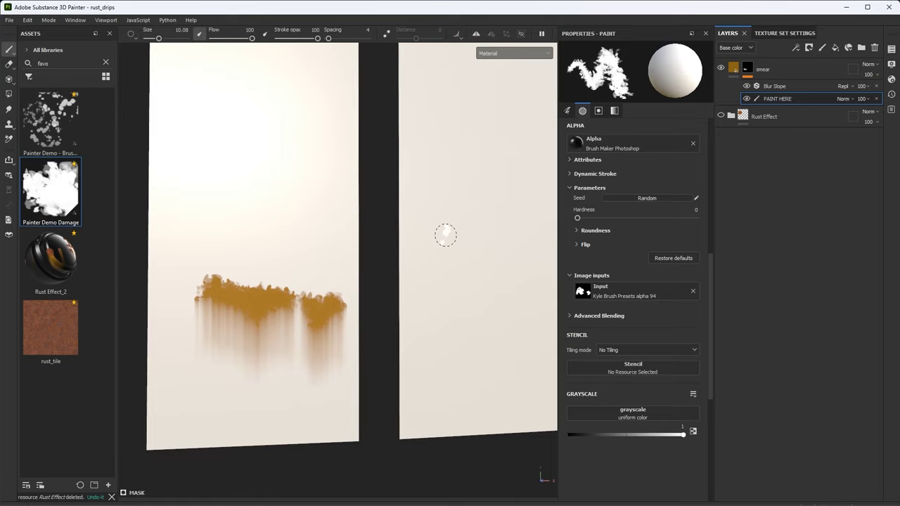
- In the flat 2D view, add a rust blob on the left panel and a smear on the right
key(F5)
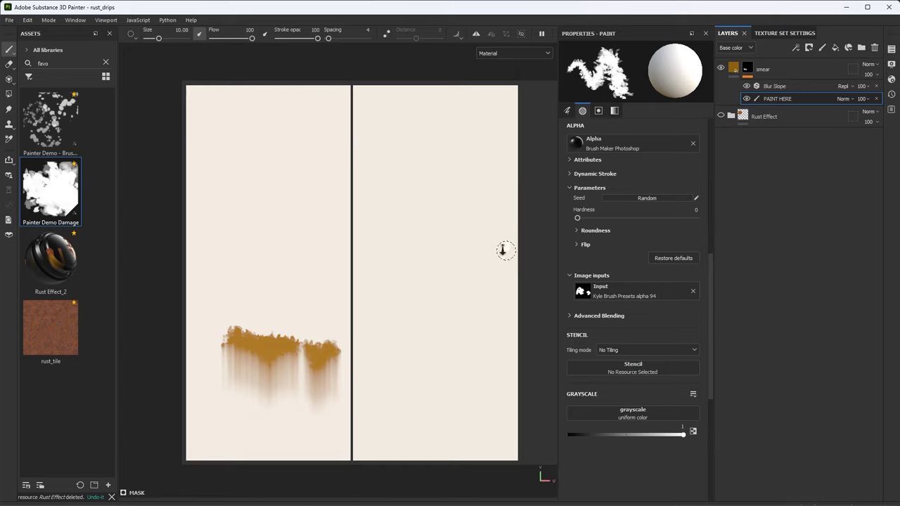
alt+right_drag(505, 250, 447, 251)
alt+drag(448, 251, 436, 235)
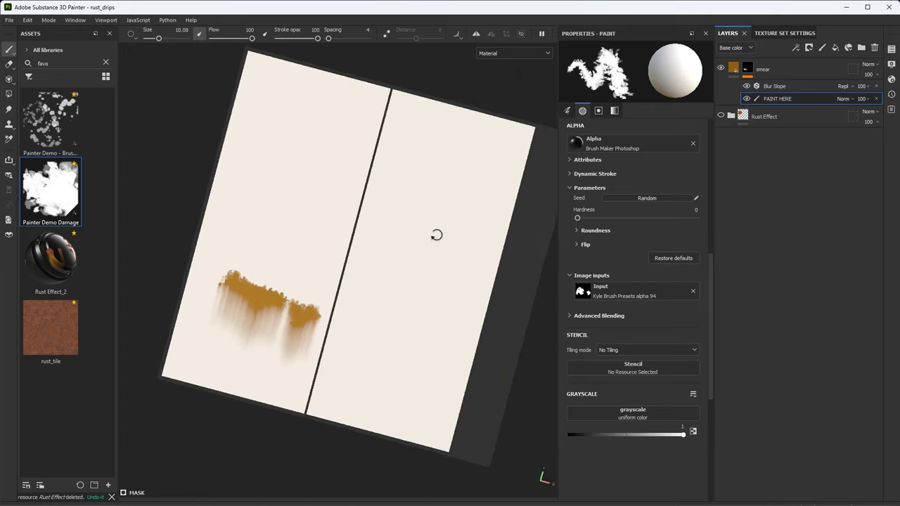
key(F5)
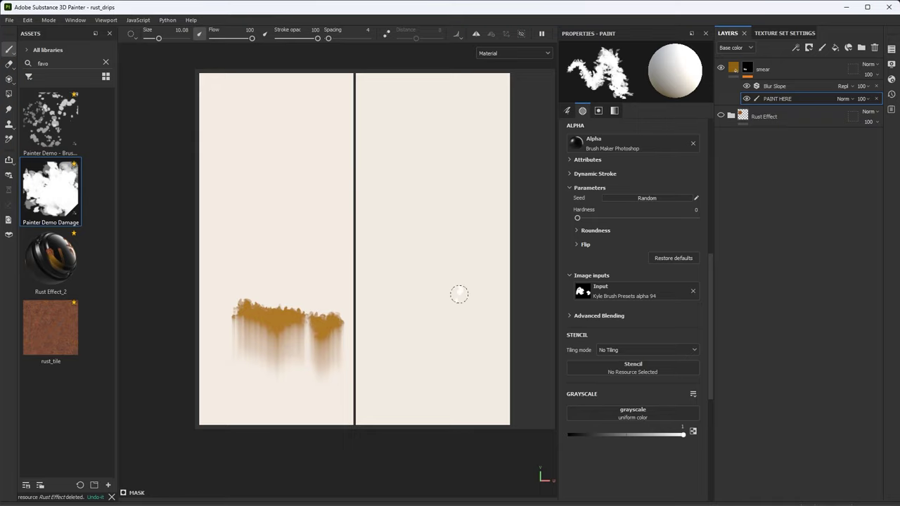
middle_drag(418, 283, 412, 255)
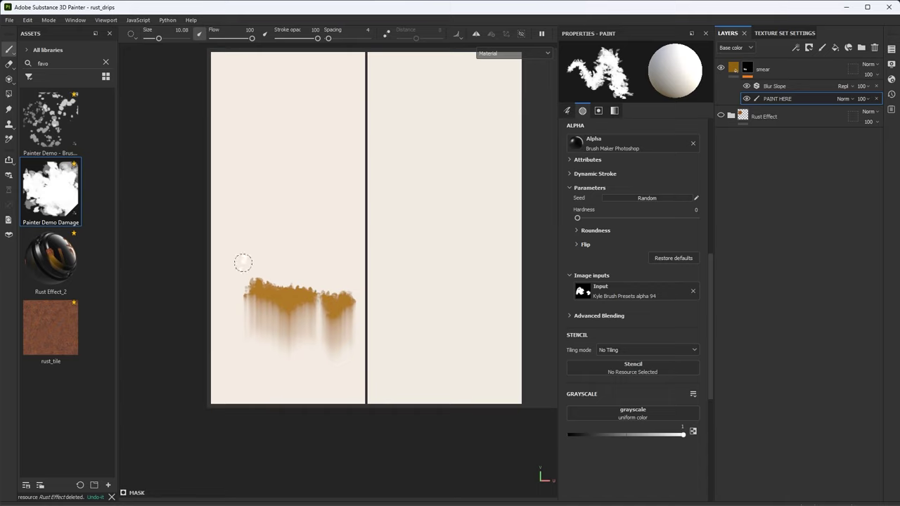
drag(235, 275, 247, 265)
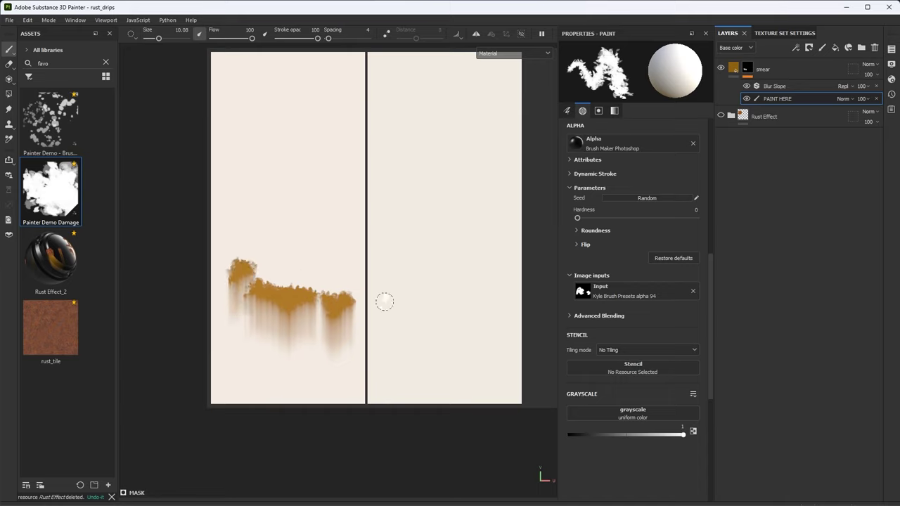
mouse_move(383, 257)
mouse_down()
mouse_move(386, 295)
mouse_move(399, 314)
mouse_move(426, 322)
mouse_move(432, 338)
mouse_move(453, 332)
mouse_up()
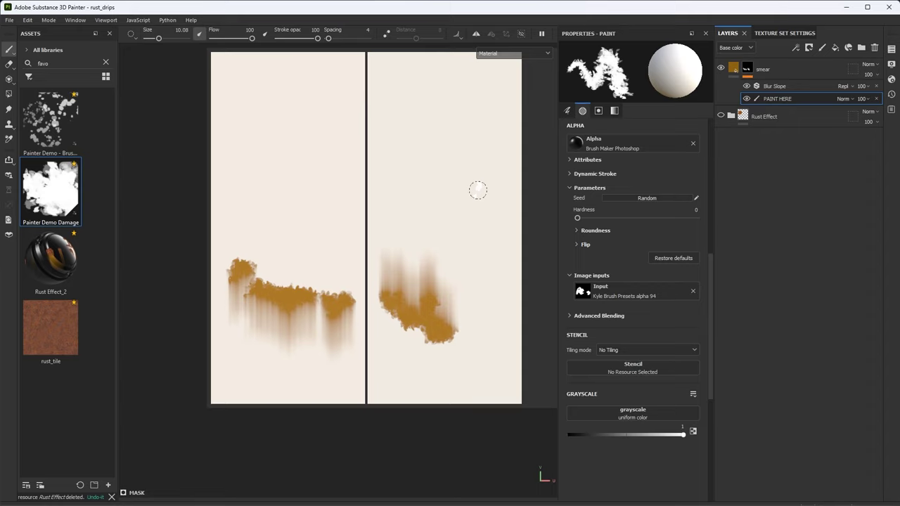
- Inspect the rust streaks in the 3D view and bring up the Blur Slope settings
key(F2)
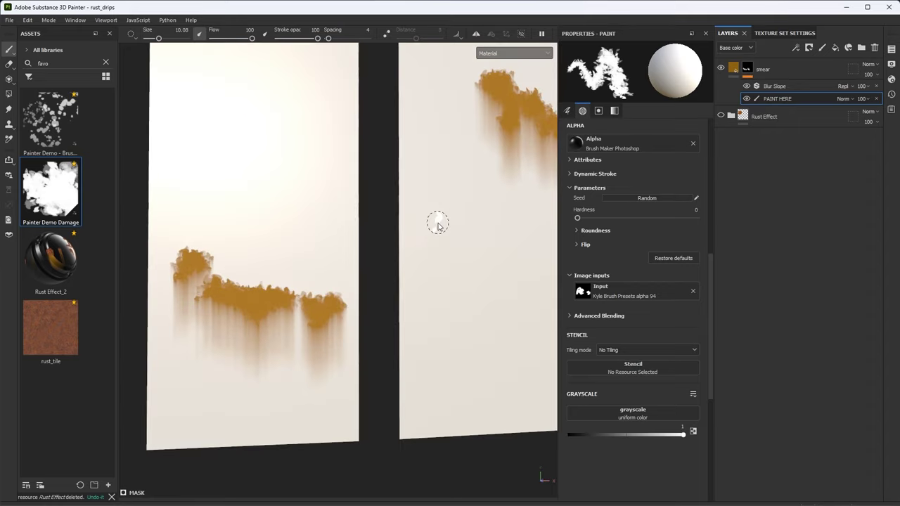
alt+drag(483, 275, 435, 279)
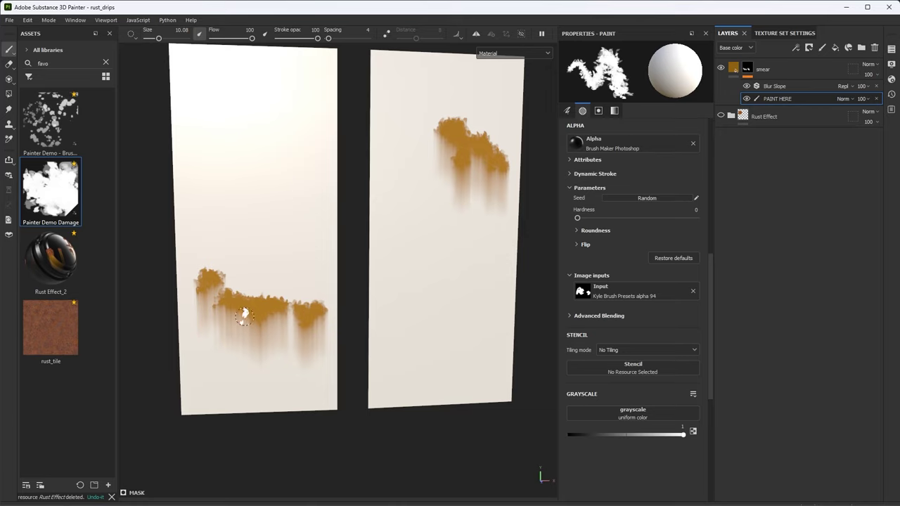
mouse_move(243, 315)
alt+right_down()
mouse_move(313, 350)
mouse_move(466, 373)
mouse_move(367, 302)
mouse_move(414, 342)
mouse_move(452, 356)
mouse_move(398, 321)
mouse_move(415, 345)
alt+right_up()
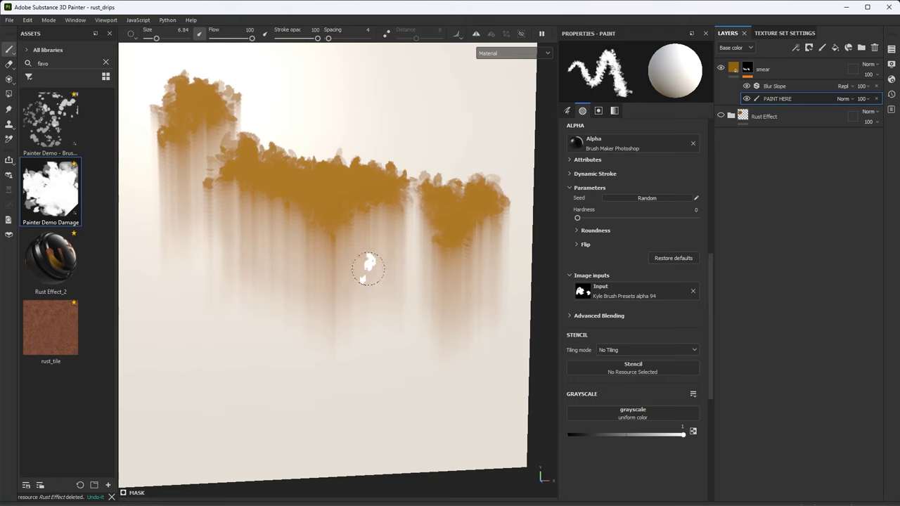
alt+right_drag(369, 267, 357, 295)
click(773, 86)
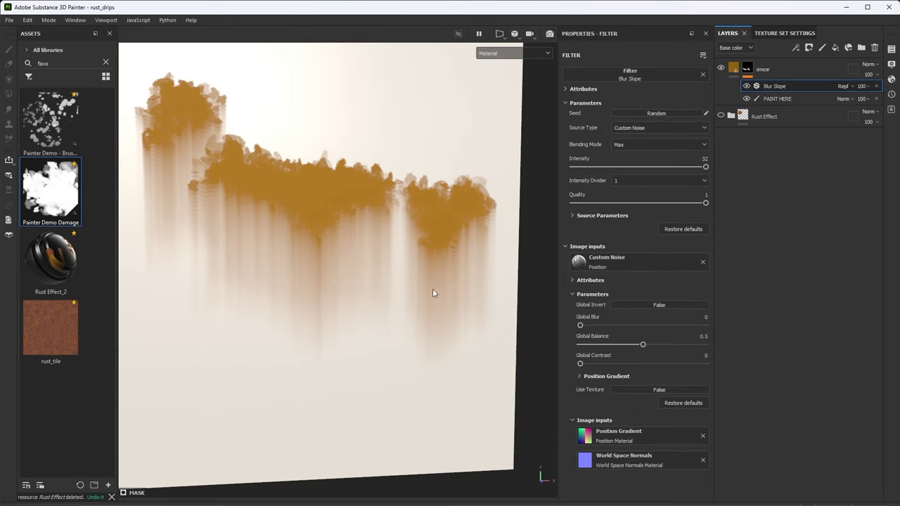
- Add a Blur filter above Blur Slope in the smear mask
alt+right_drag(371, 275, 362, 287)
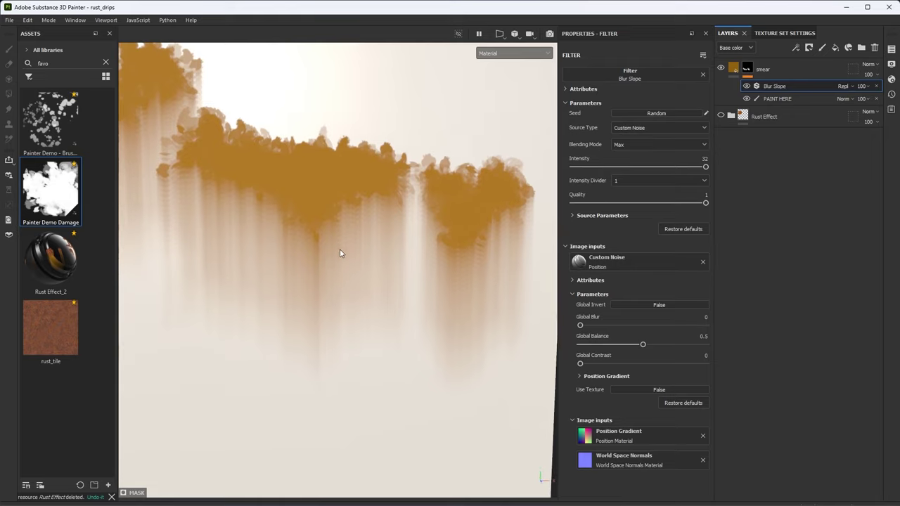
alt+drag(341, 275, 439, 292)
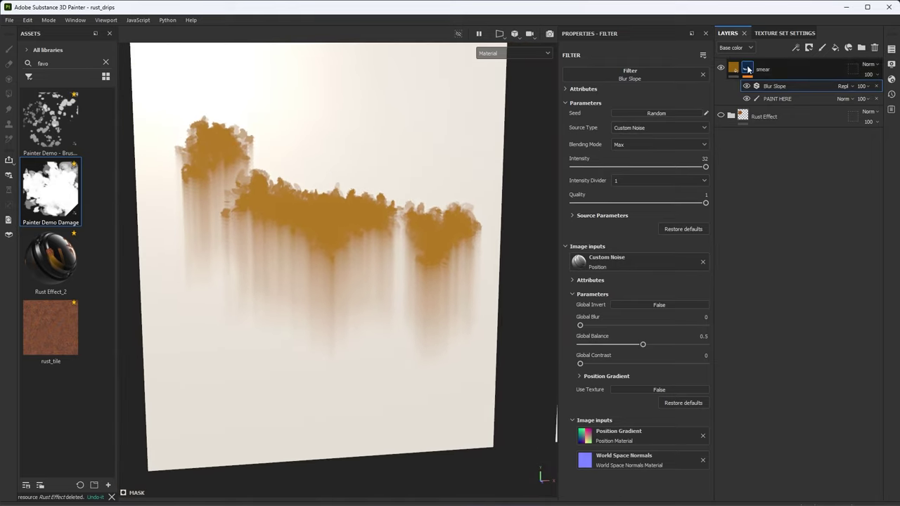
click(798, 49)
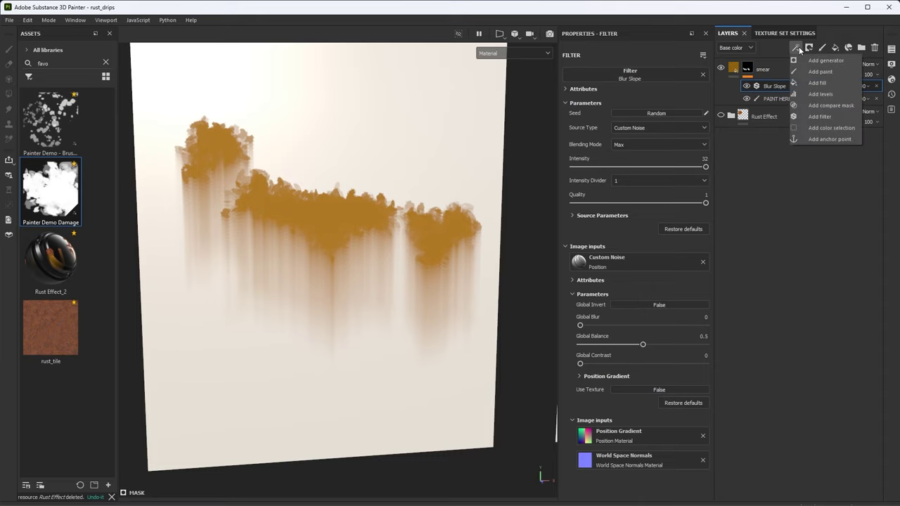
click(819, 116)
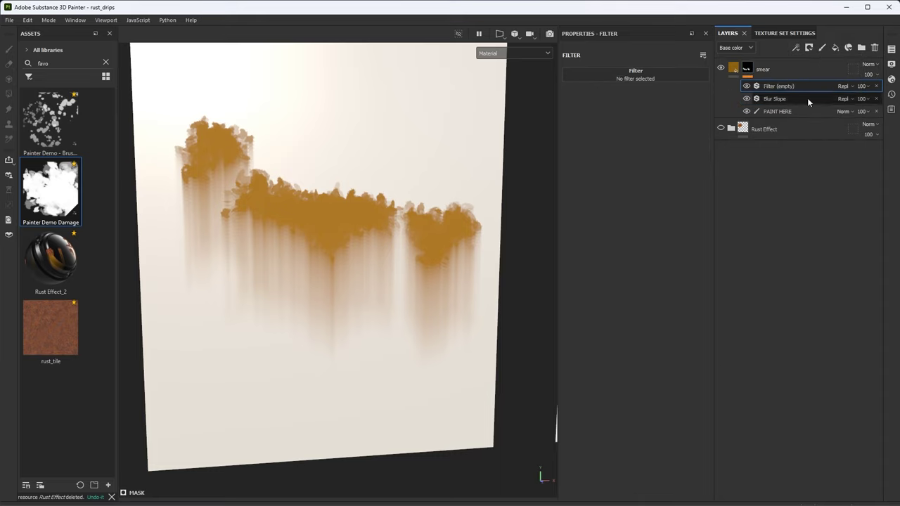
click(618, 79)
click(691, 100)
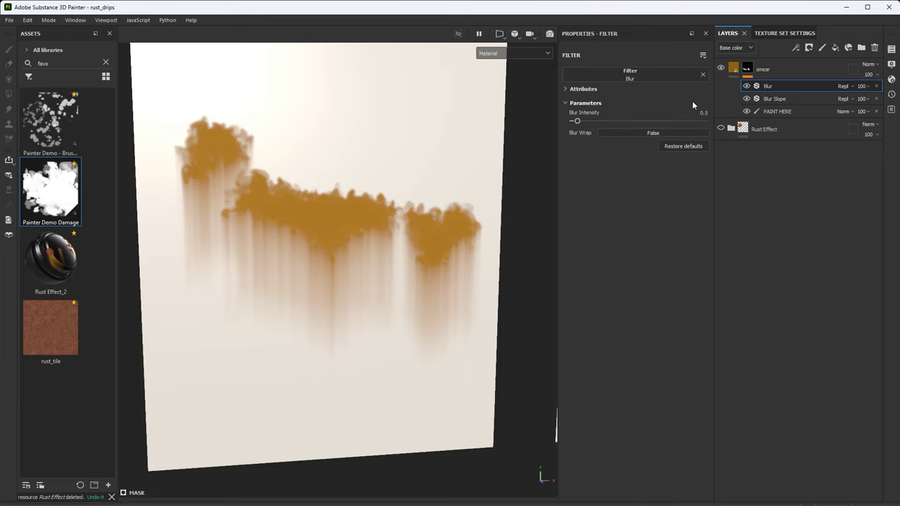
- Set the Blur Intensity to 0.4 to soften the drip streaks
scroll(340, 261, up, 3)
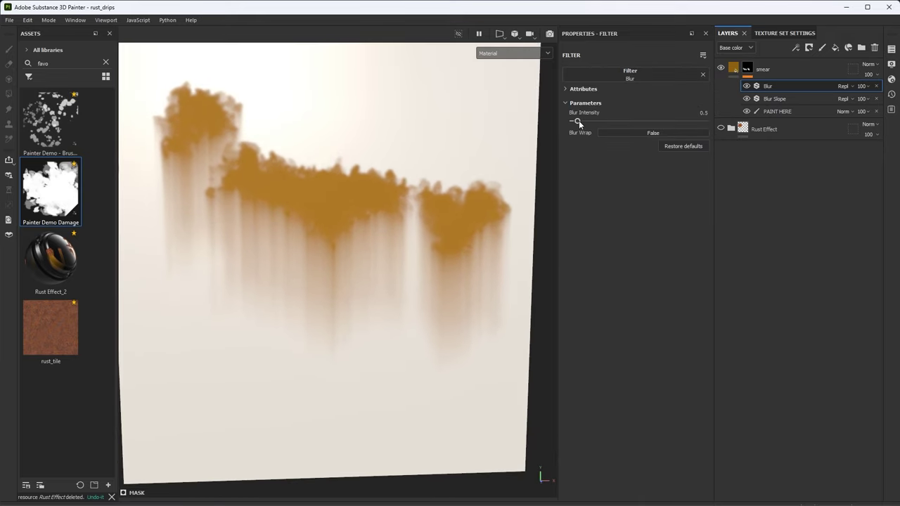
drag(578, 120, 576, 122)
mouse_move(400, 268)
alt+mouse_down()
mouse_move(386, 281)
mouse_move(393, 283)
alt+mouse_up()
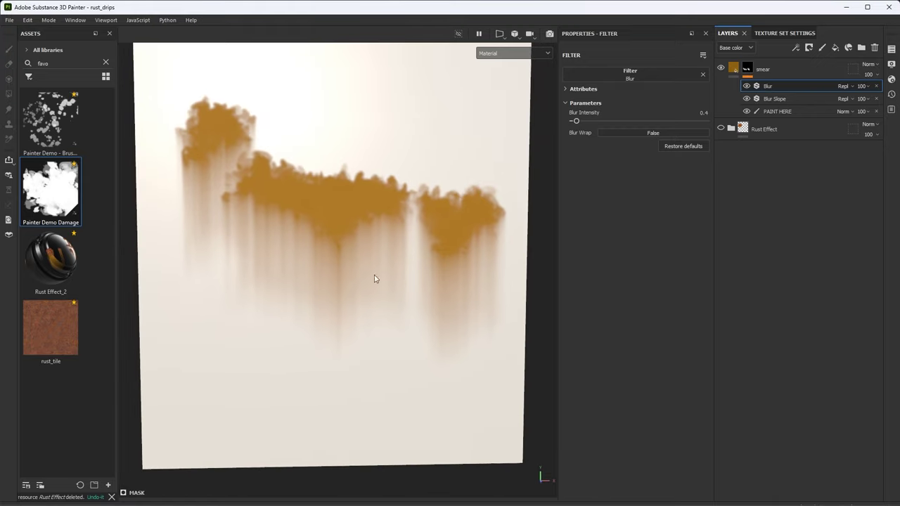
click(795, 47)
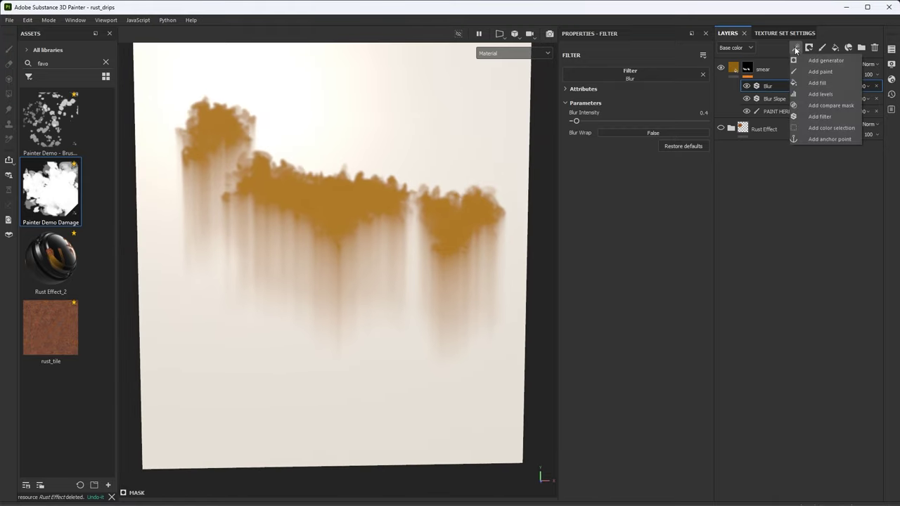
- Add a Levels effect on top of the smear mask with inputs 0.179, 1.606 and 0.862
click(819, 95)
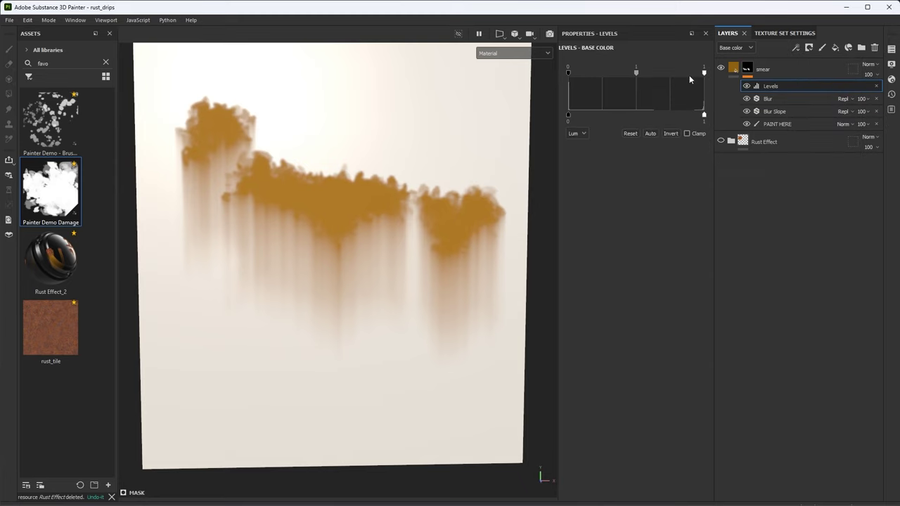
drag(704, 73, 695, 72)
drag(568, 72, 686, 73)
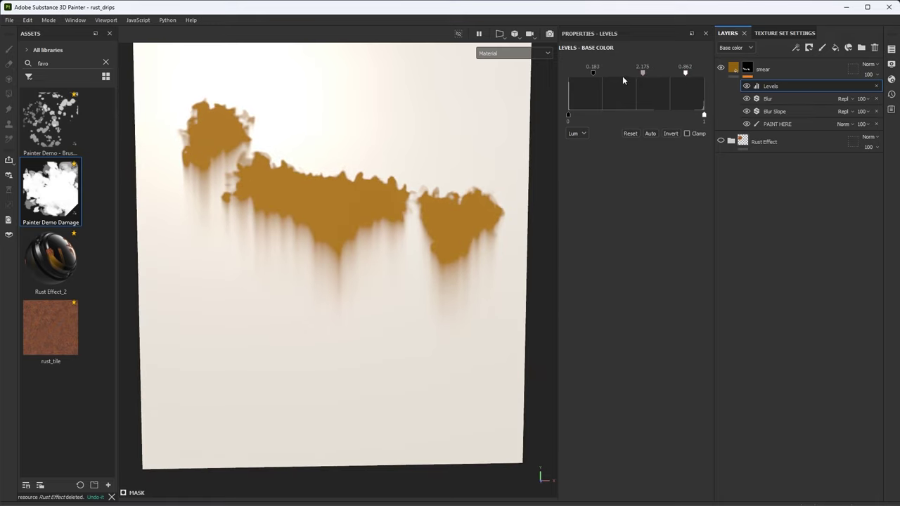
drag(595, 74, 640, 76)
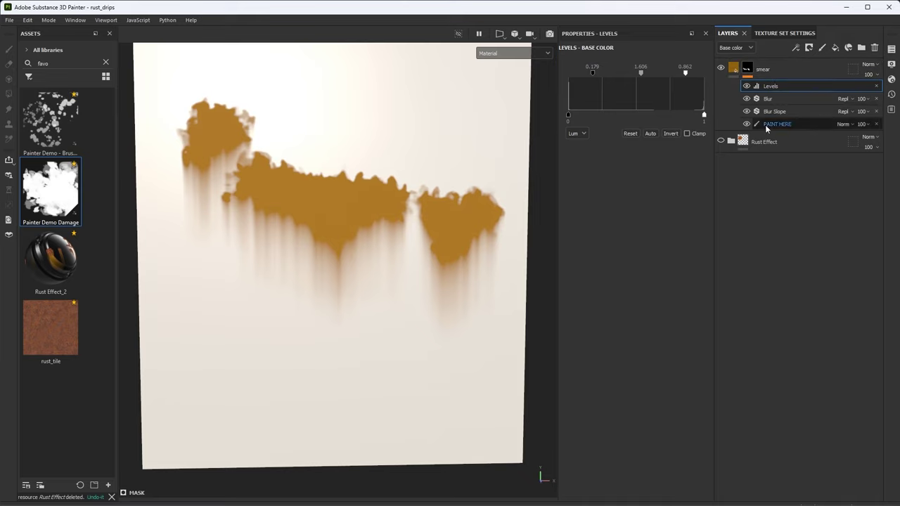
right_click(747, 68)
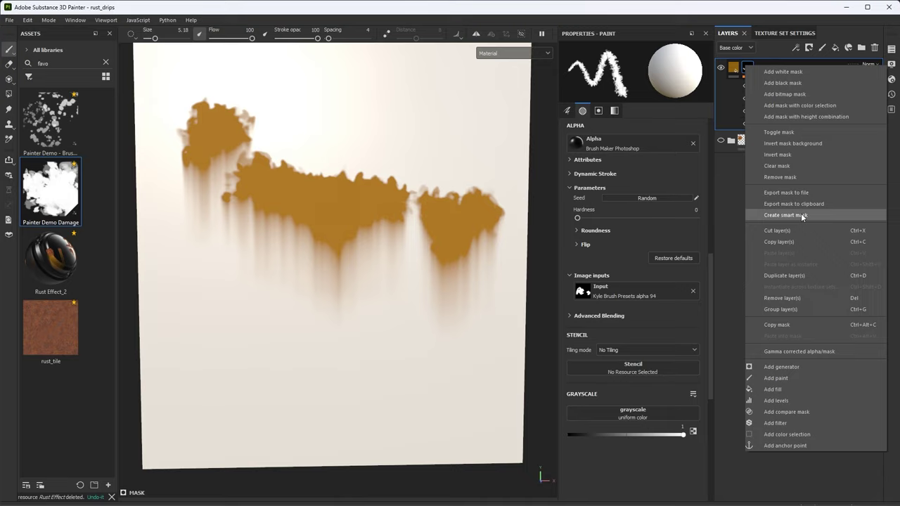
click(733, 174)
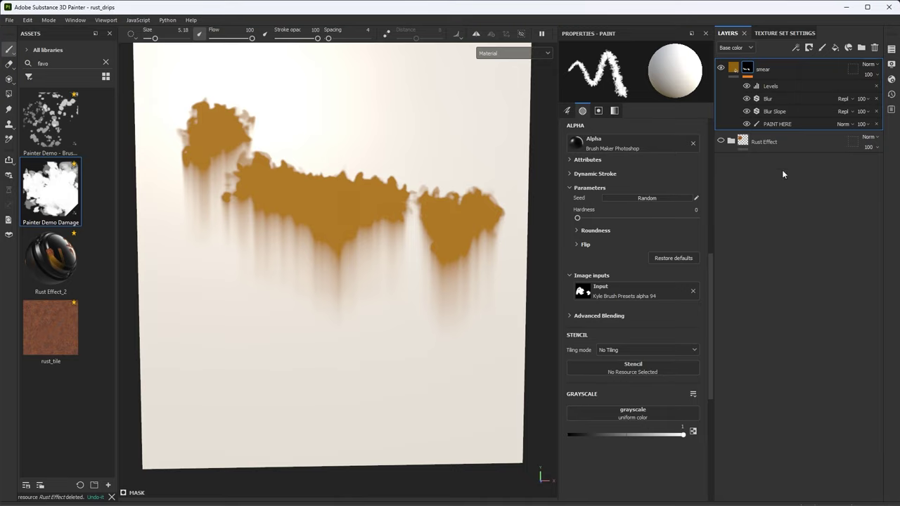
mouse_move(522, 238)
alt+mouse_down()
mouse_move(442, 245)
mouse_move(456, 246)
mouse_move(453, 257)
alt+mouse_up()
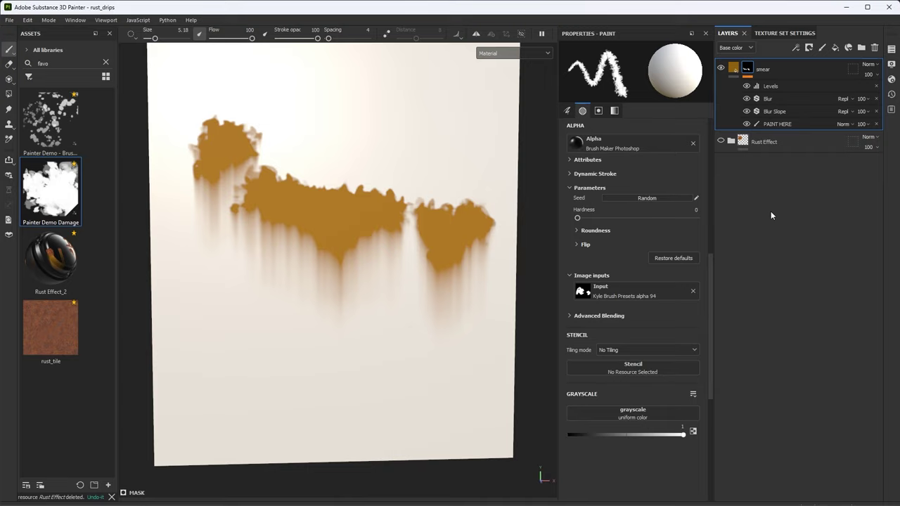
- Hide Blur Slope so the raw rust blotches show, and select the PAINT HERE layer
click(746, 112)
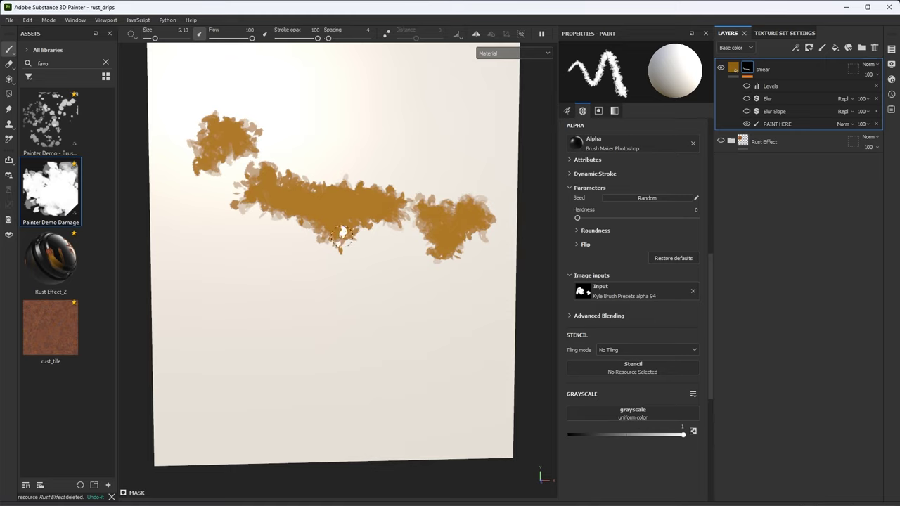
click(776, 124)
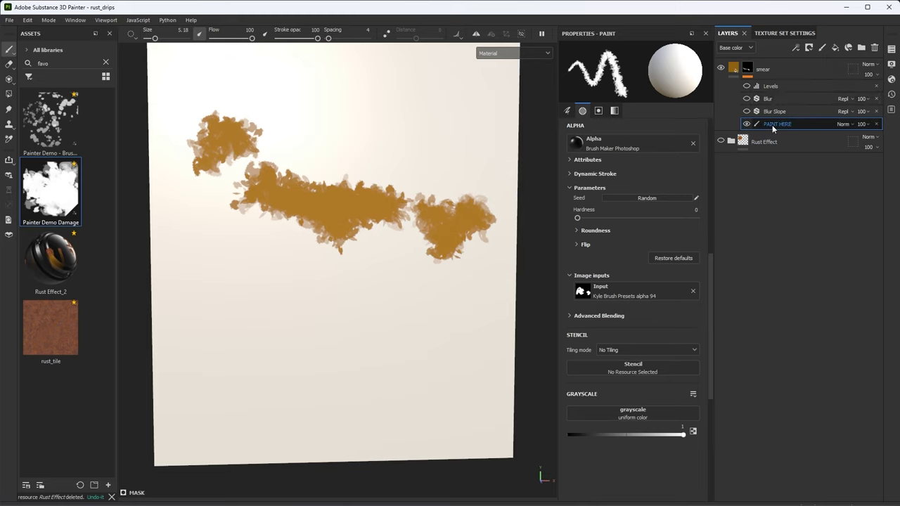
- Add an anchor point above PAINT HERE and rename it 'Rust Mask'
click(796, 47)
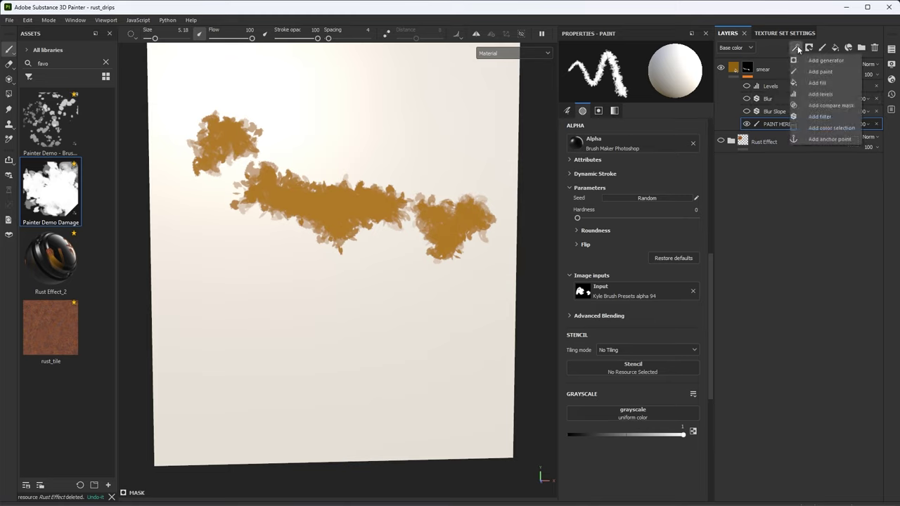
click(819, 139)
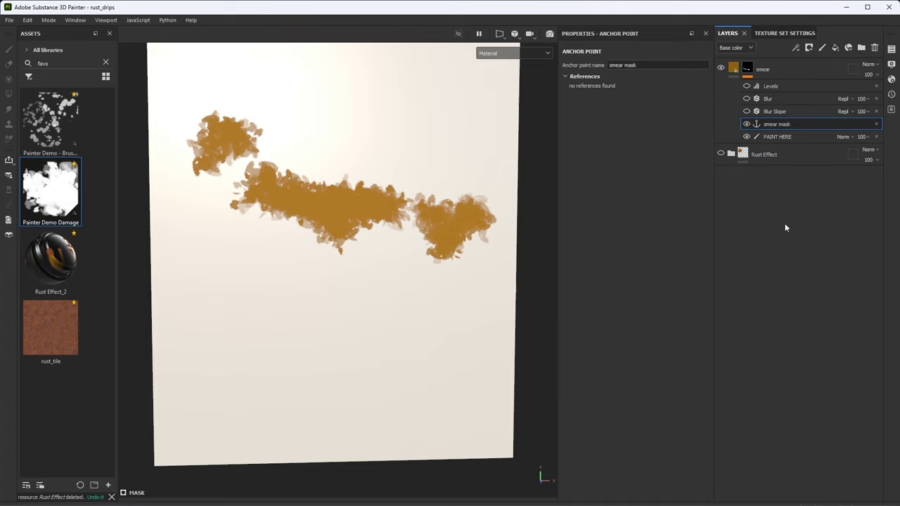
double_click(775, 124)
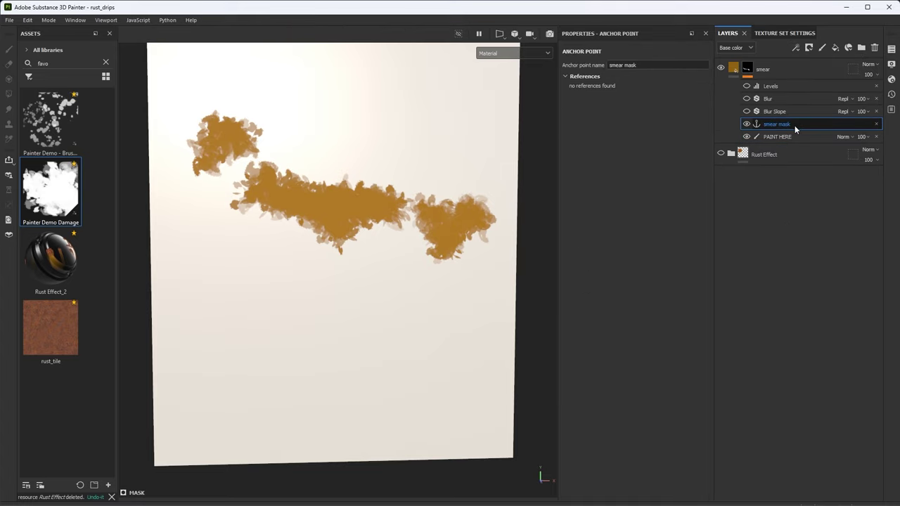
double_click(795, 126)
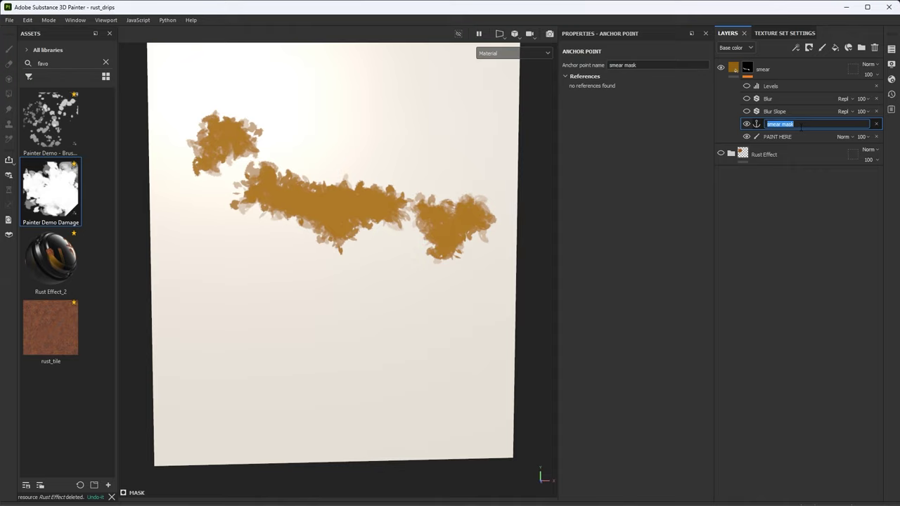
text(Rust Mask)
key(Return)
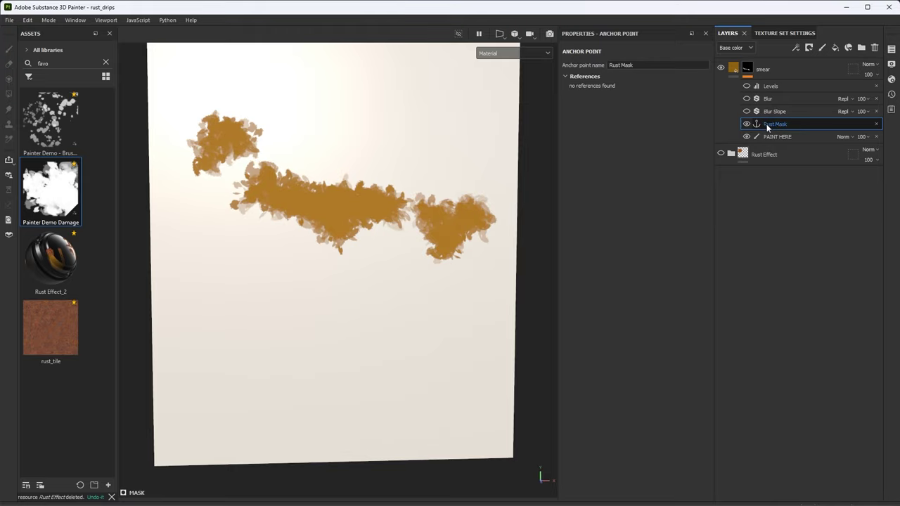
- Display the smear mask in the viewport and re-enable Blur Slope, Blur and Levels
alt+click(746, 69)
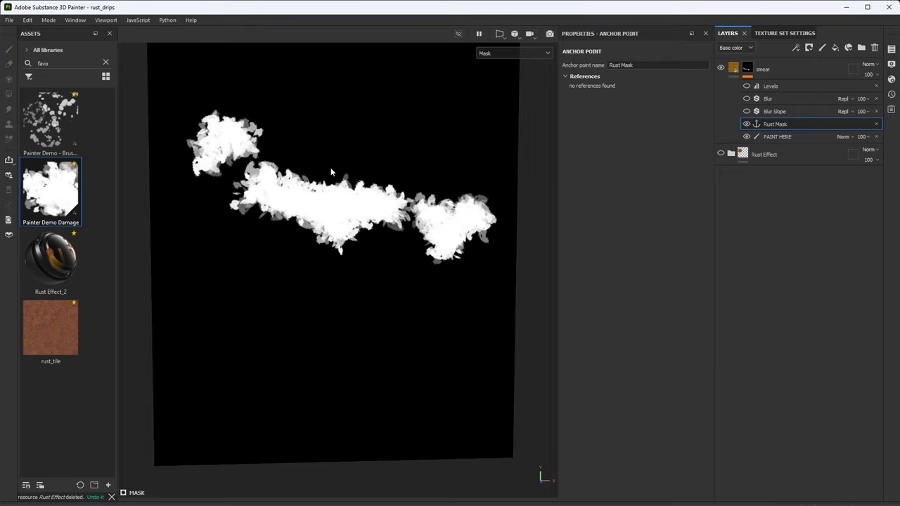
click(746, 111)
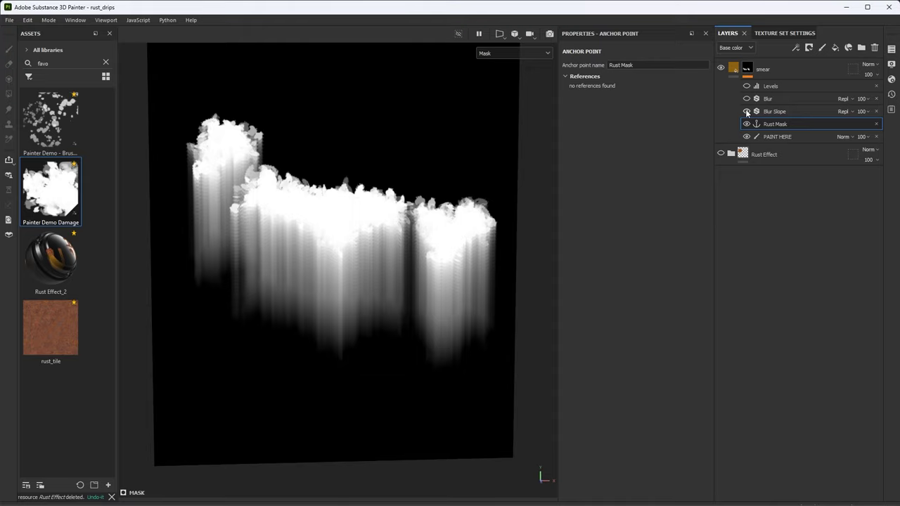
click(746, 99)
click(746, 86)
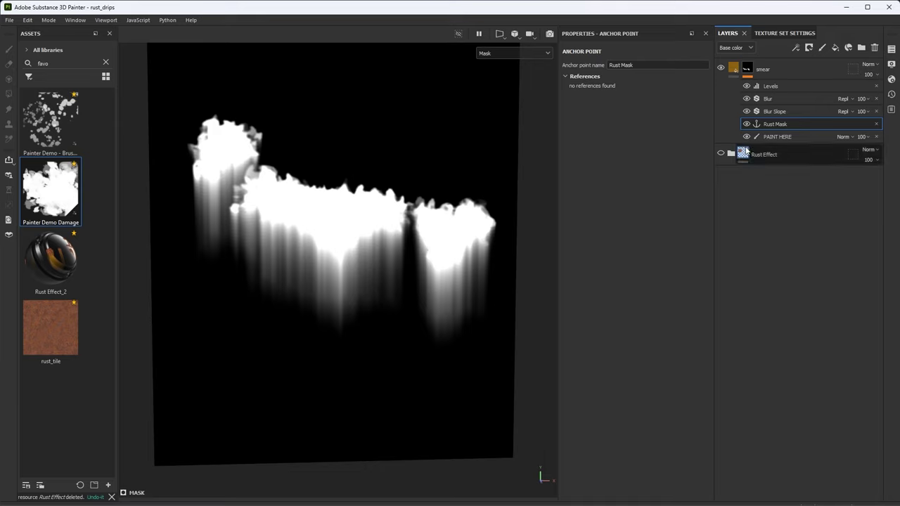
click(768, 99)
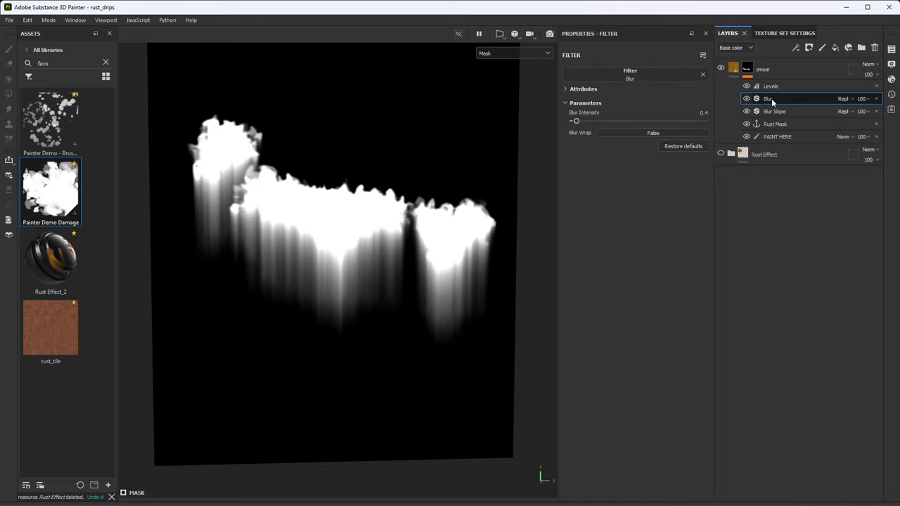
- Add a 'smear mask' anchor point to the smear stack, return to Material view, select smear
click(795, 47)
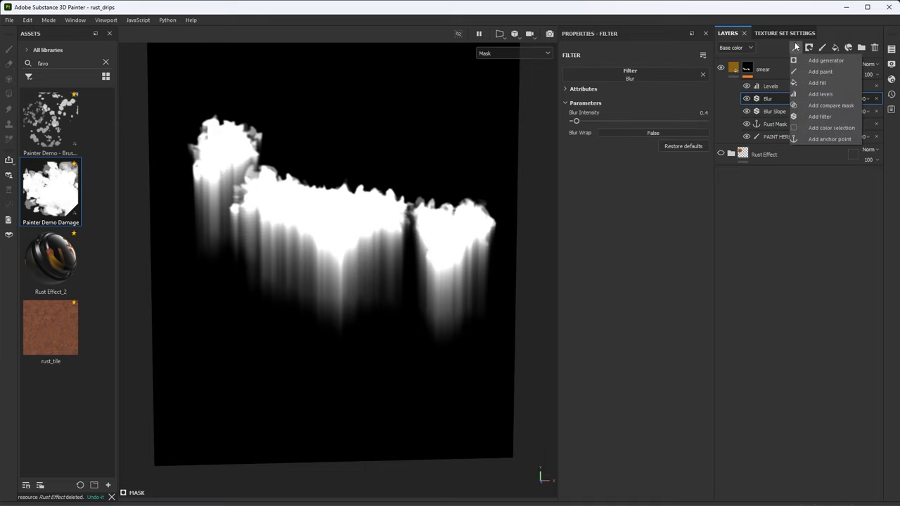
click(830, 139)
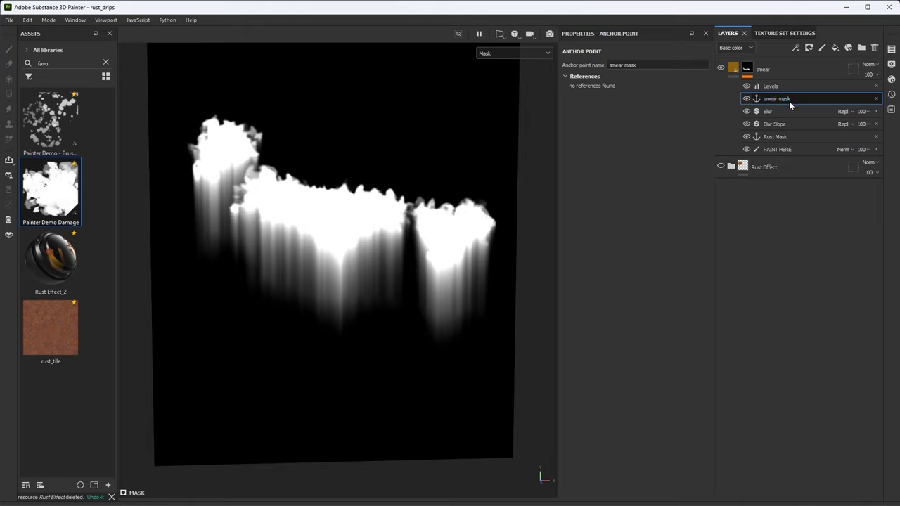
key(m)
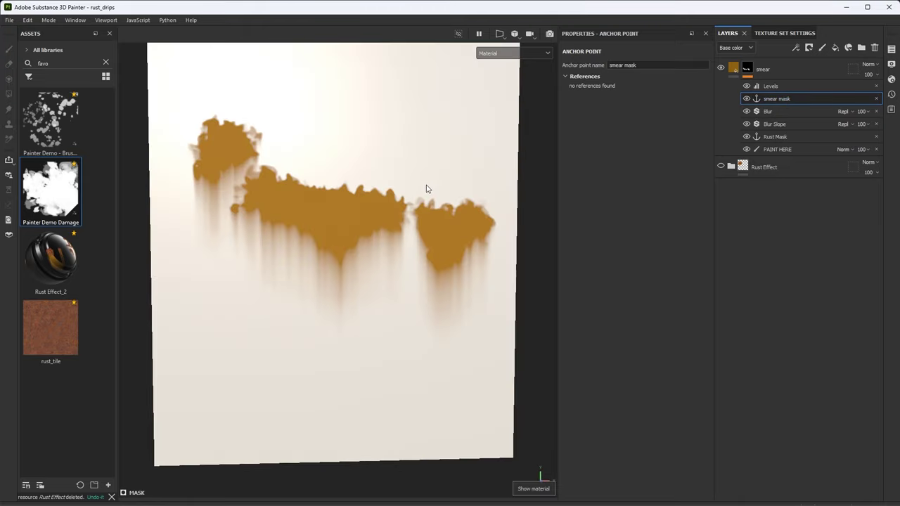
alt+drag(427, 189, 438, 210)
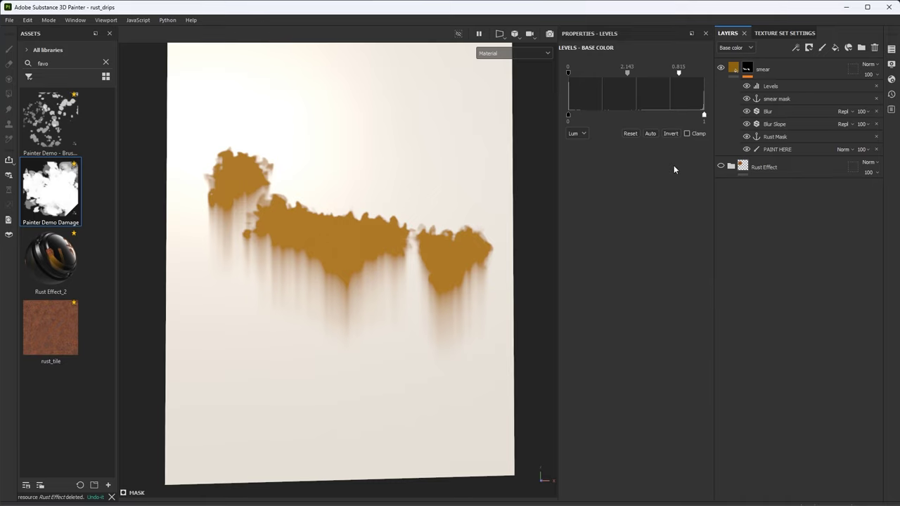
click(832, 62)
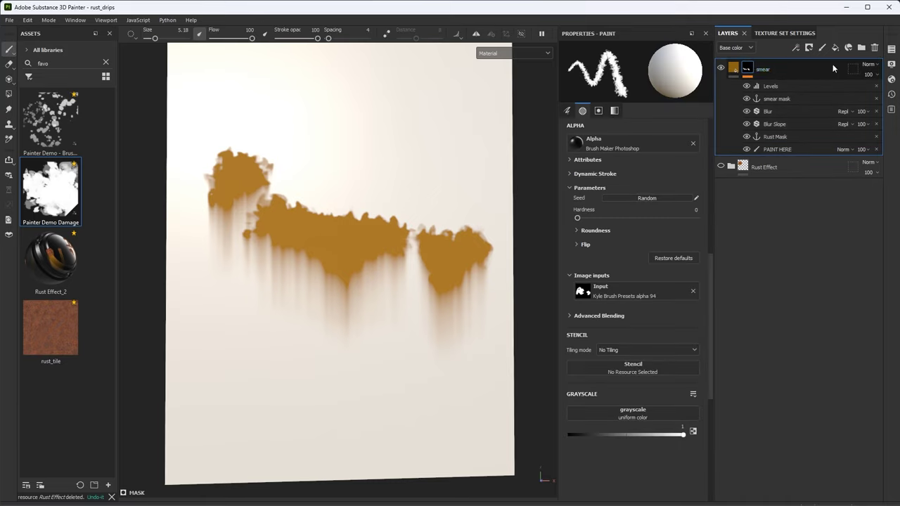
- Add a fill layer named 'Inside Streaks' that affects only the color channel
click(835, 47)
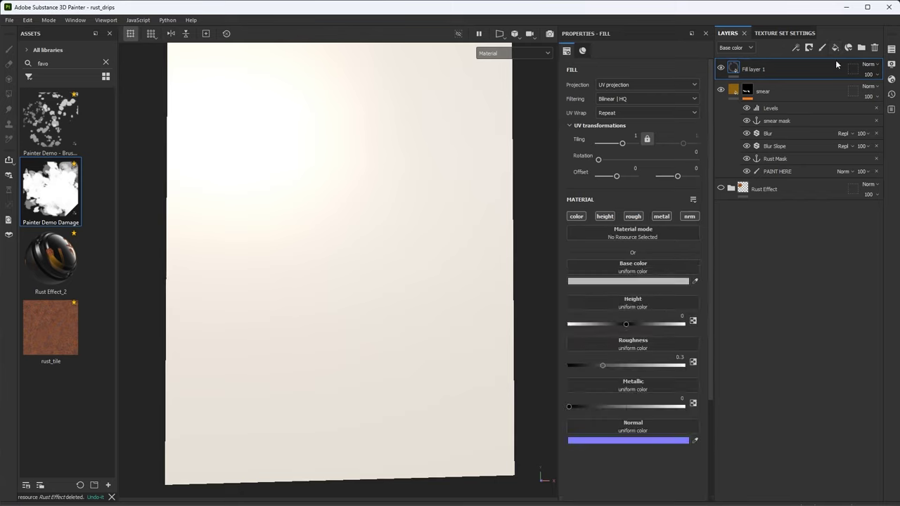
double_click(754, 69)
text(Ins)
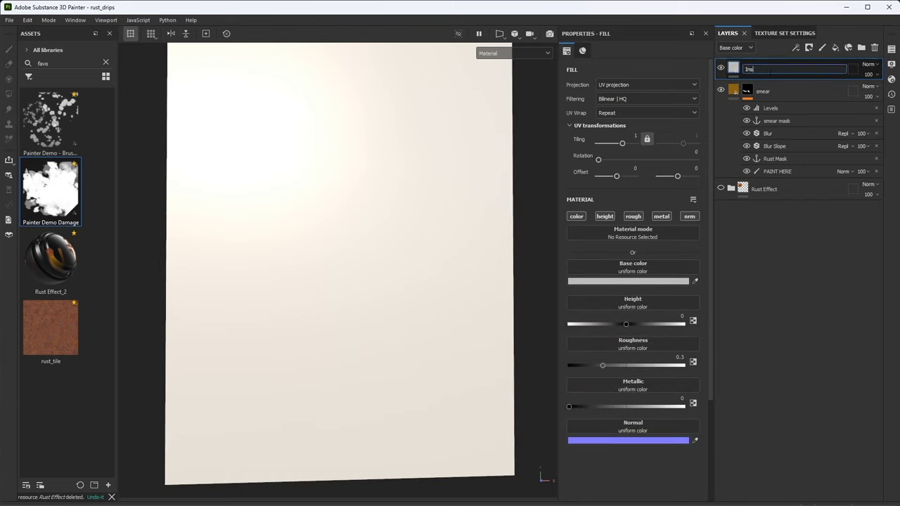
text(ide Streaks)
key(Return)
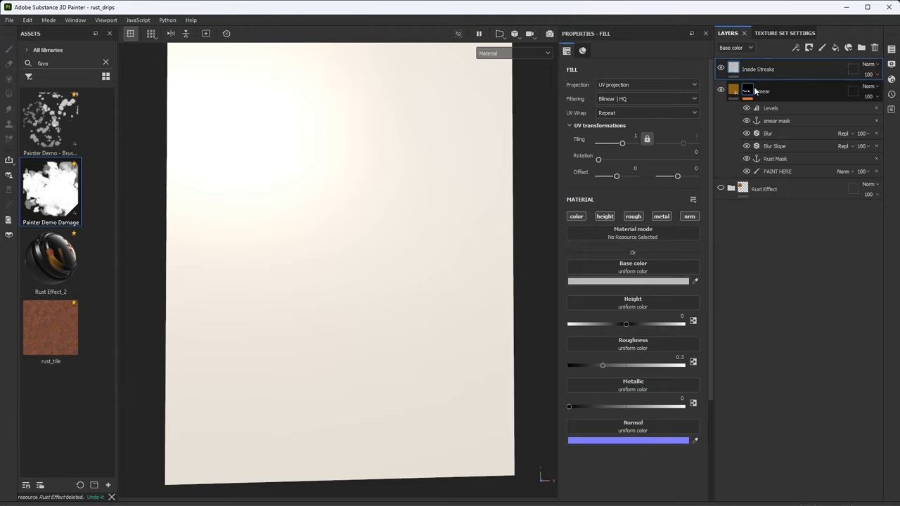
click(594, 216)
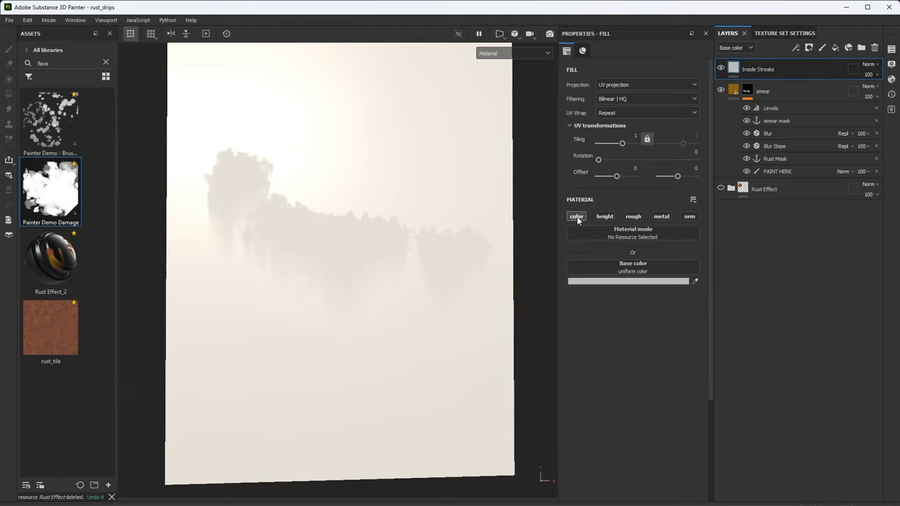
- Set the Inside Streaks base color to dark rust brown, 642D11
click(636, 282)
click(649, 383)
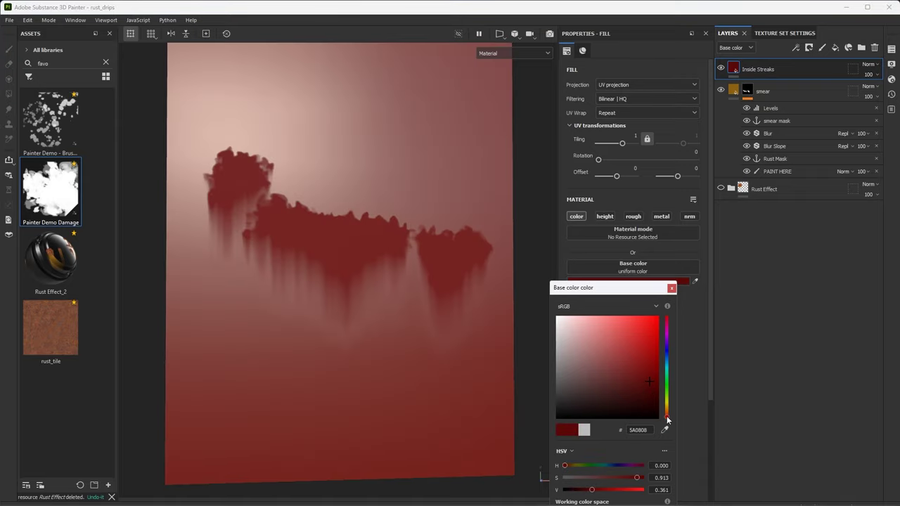
drag(666, 418, 666, 412)
click(643, 382)
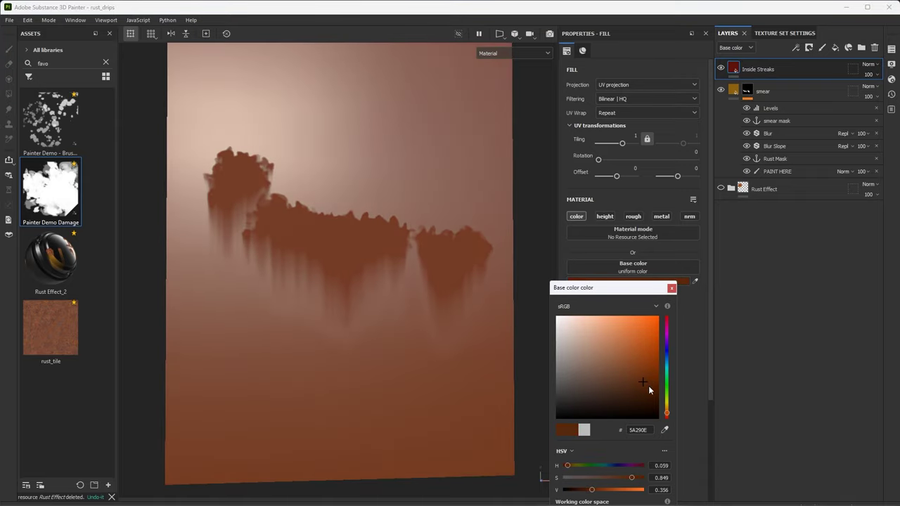
click(667, 416)
drag(639, 380, 640, 378)
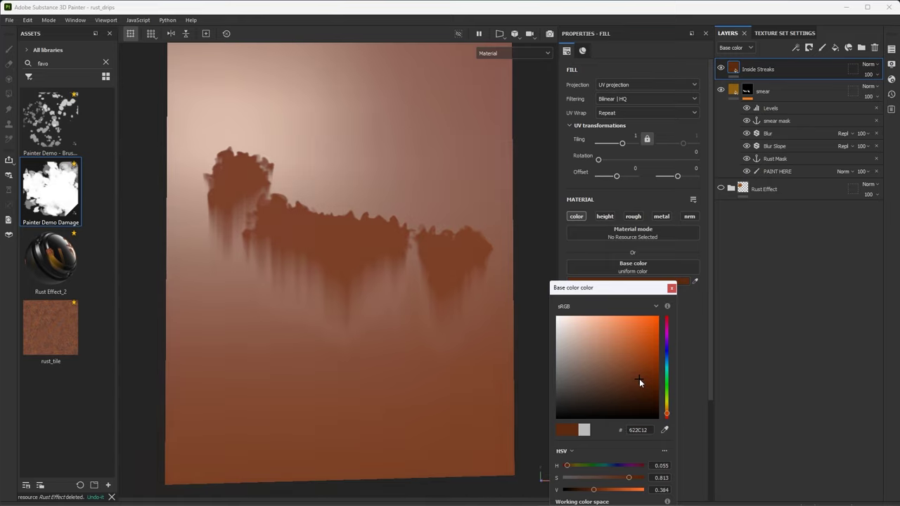
click(671, 288)
- Give Inside Streaks a black mask with a fill sourced from the 'smear mask' anchor point
click(809, 47)
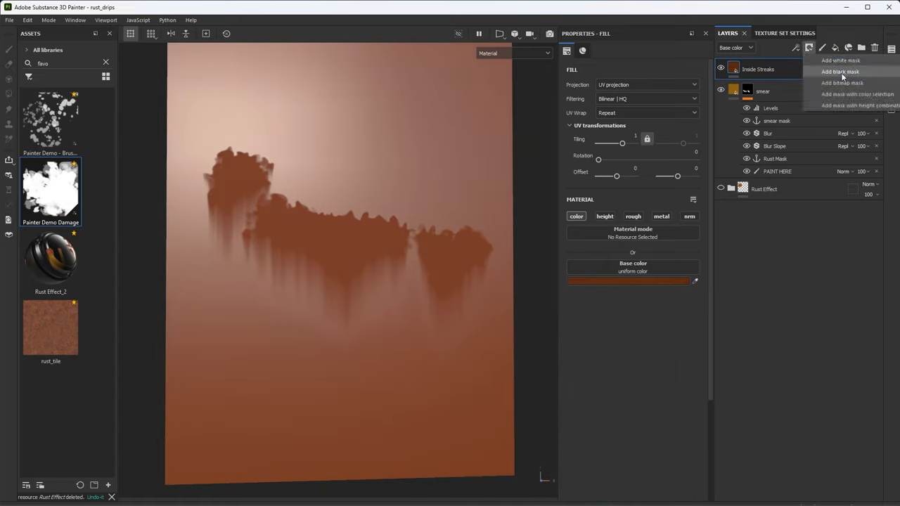
click(840, 71)
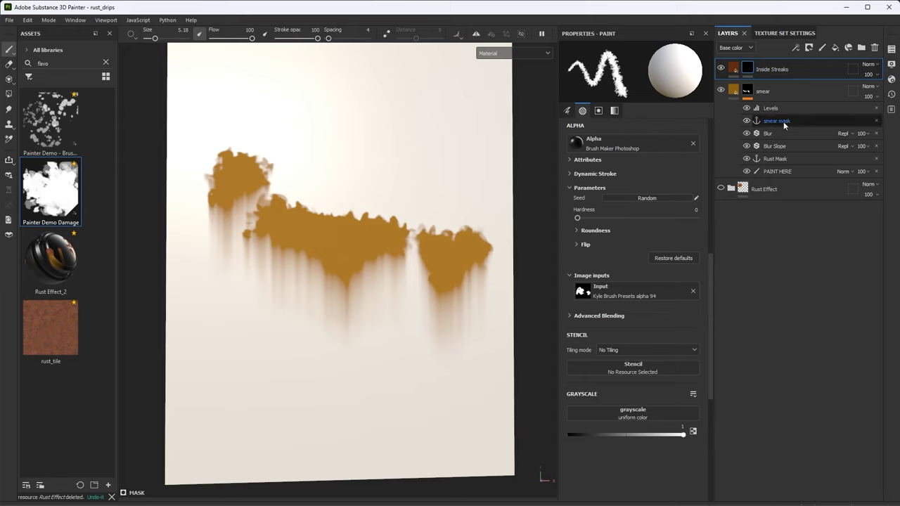
click(795, 48)
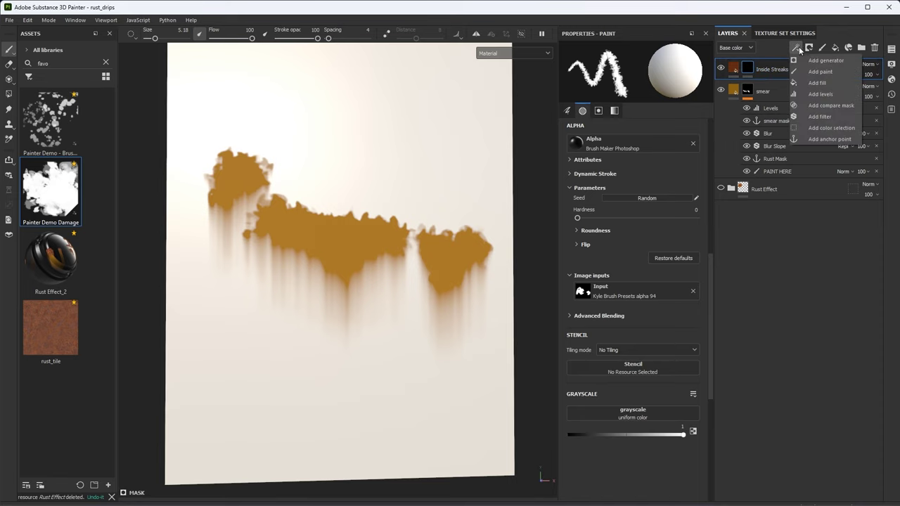
click(816, 83)
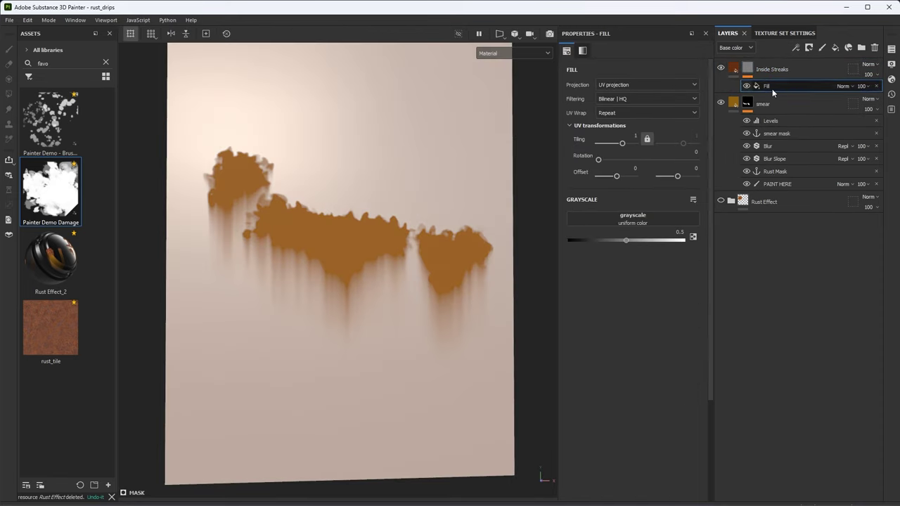
click(578, 222)
click(639, 233)
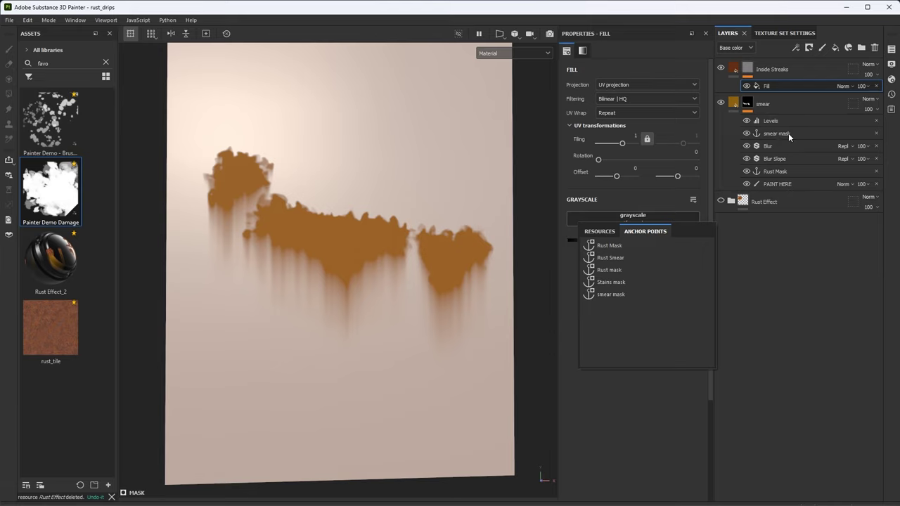
click(610, 294)
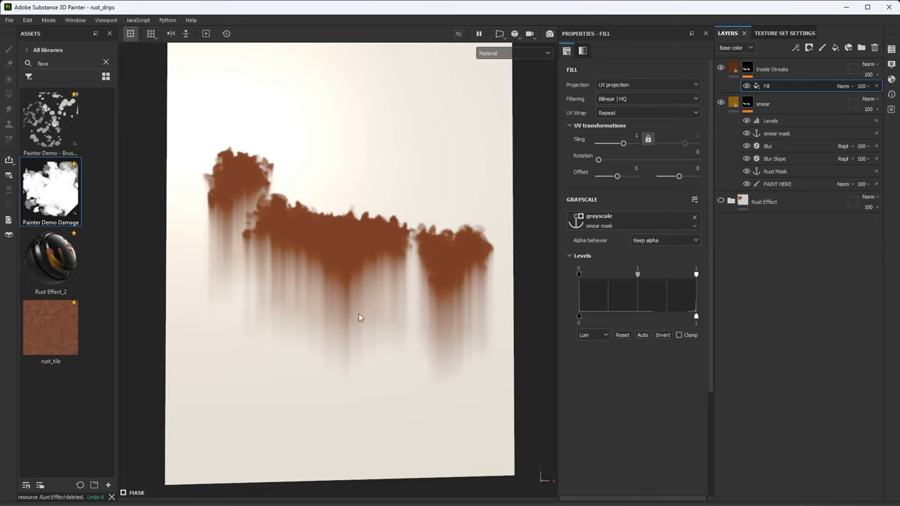
- Add a Levels effect above the Inside Streaks mask fill, with black input 0.6 and white input 0.955
click(796, 48)
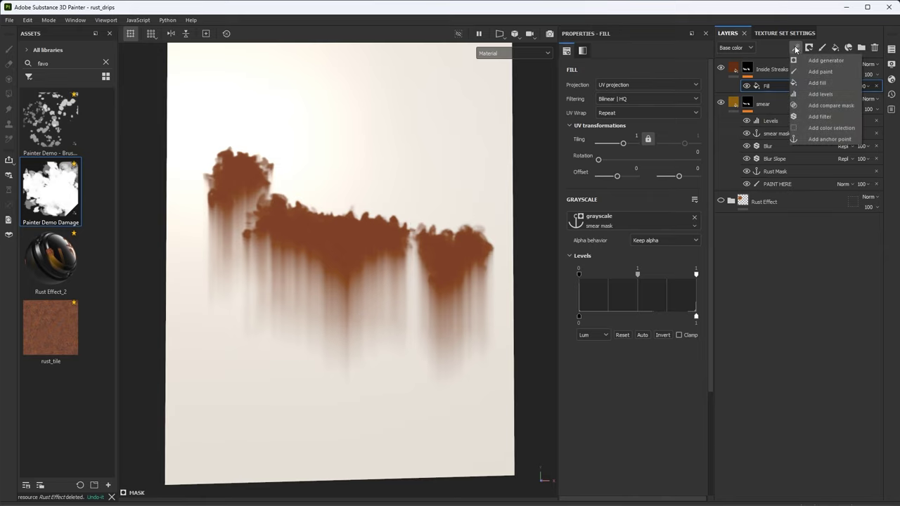
click(816, 94)
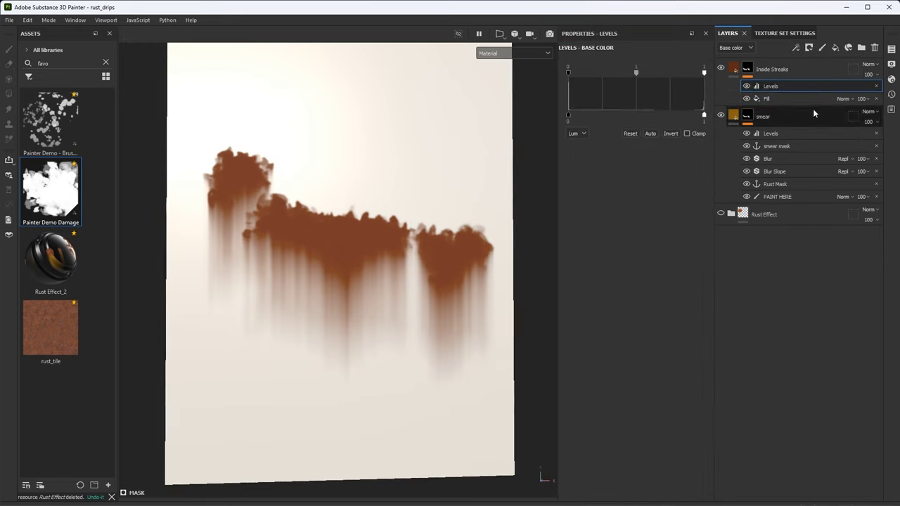
drag(570, 72, 659, 92)
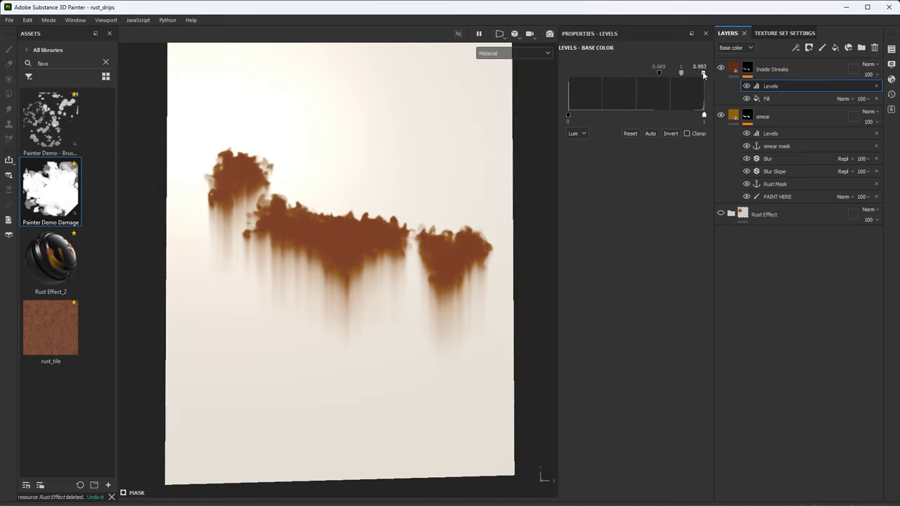
drag(703, 73, 658, 78)
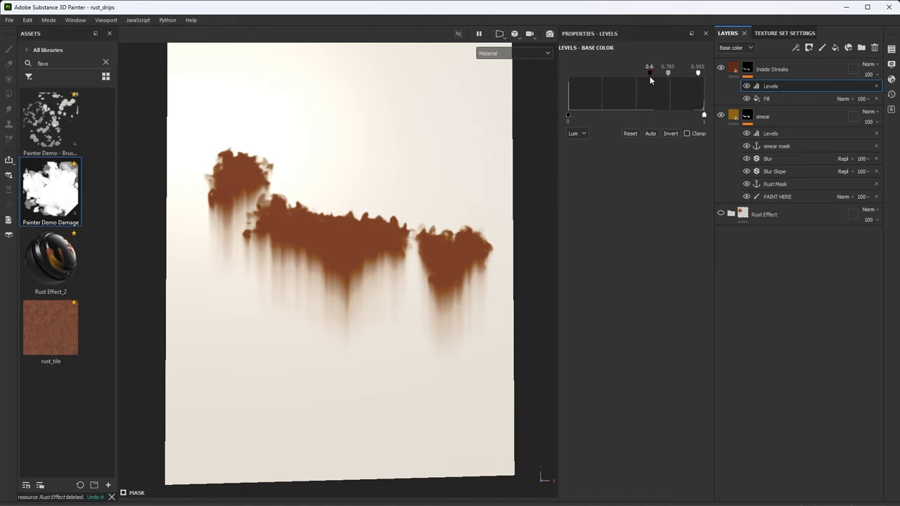
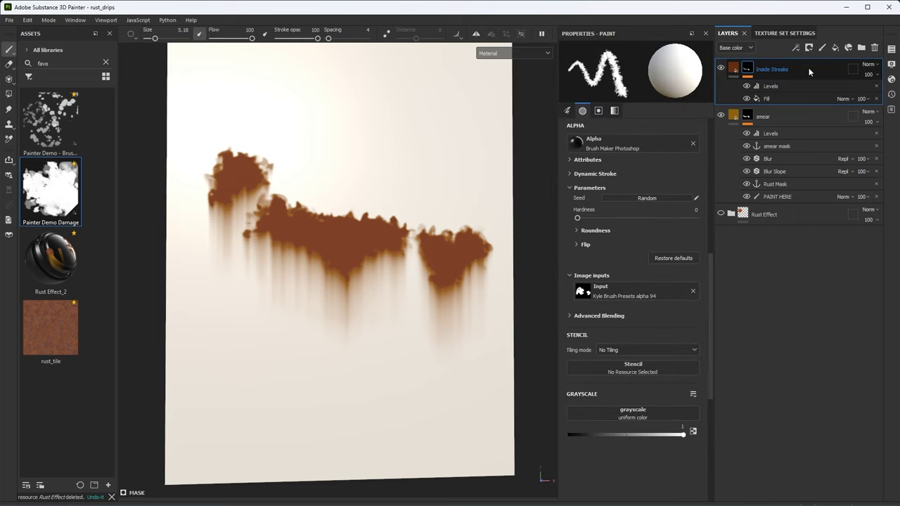
- Add a new empty fill layer at the top of the stack, above Inside Streaks
click(835, 47)
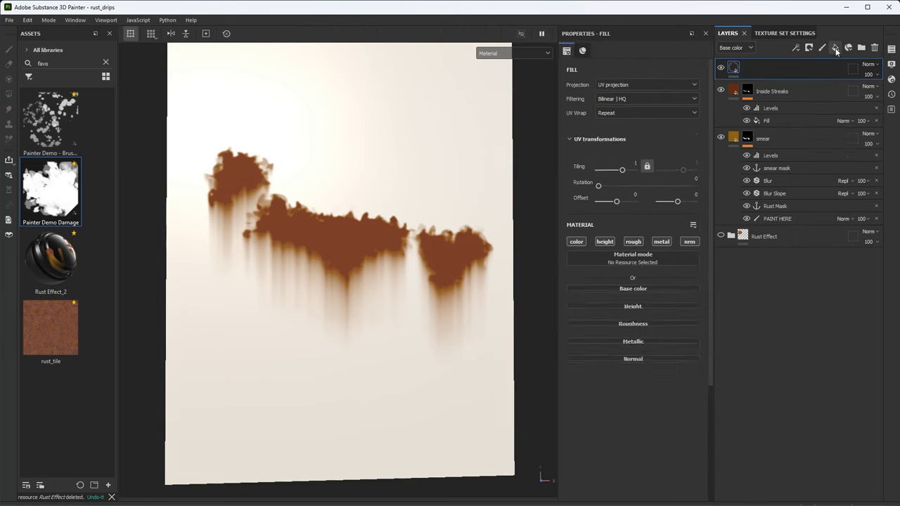
- Rename the new fill layer to 'Rust'
double_click(763, 70)
text(Rust)
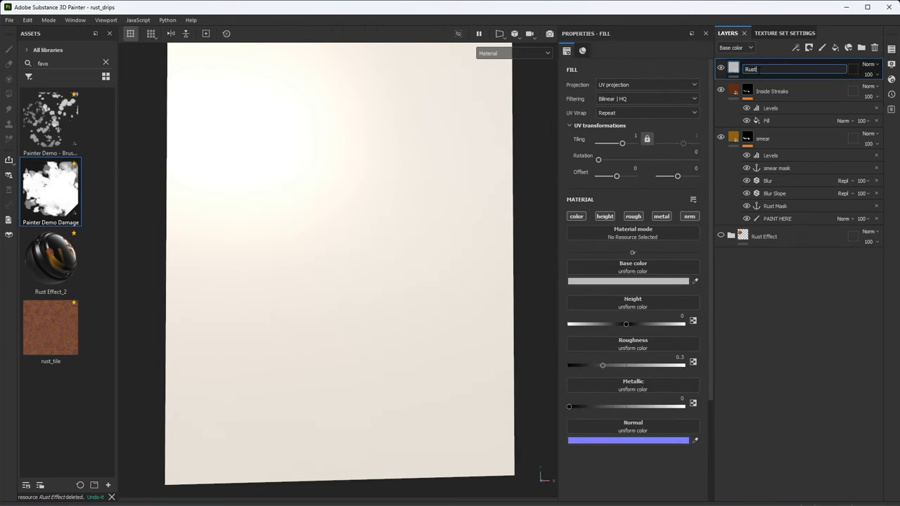
key(Return)
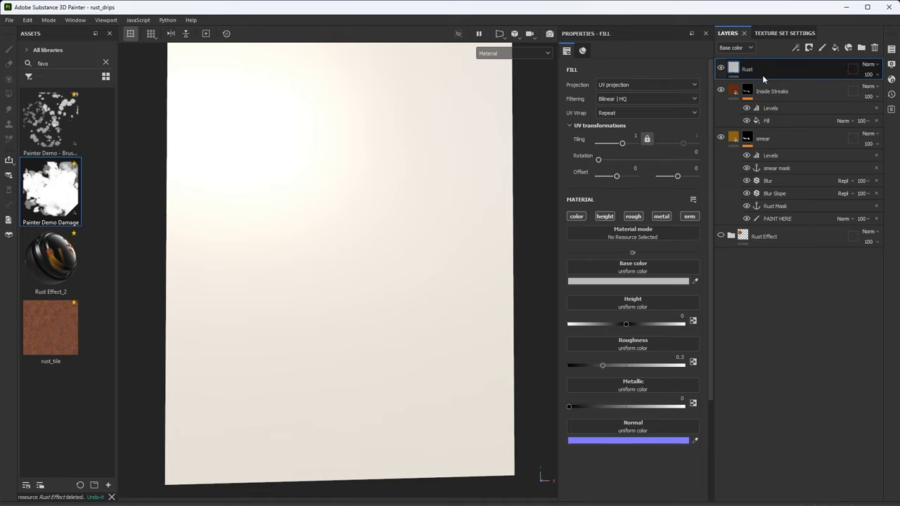
- Limit the Rust fill to color, height and roughness channels, with roughness at 0.8287
click(576, 216)
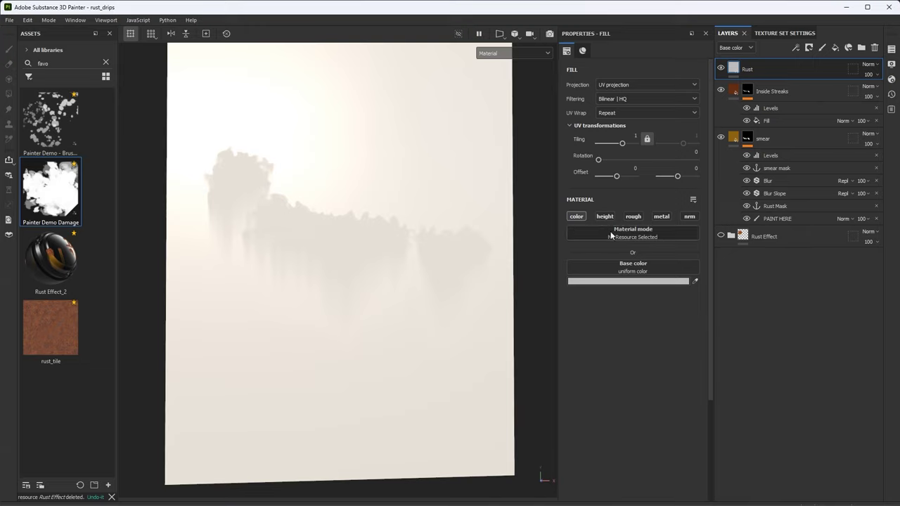
click(605, 216)
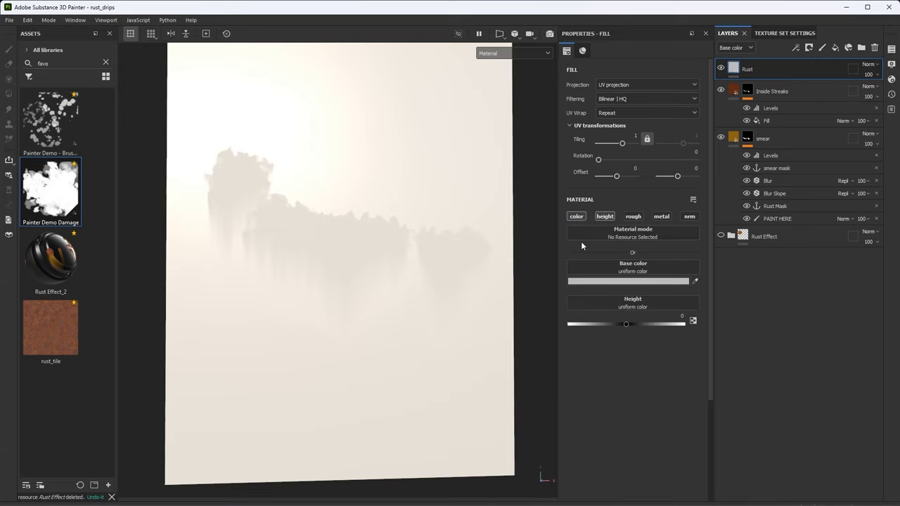
click(634, 218)
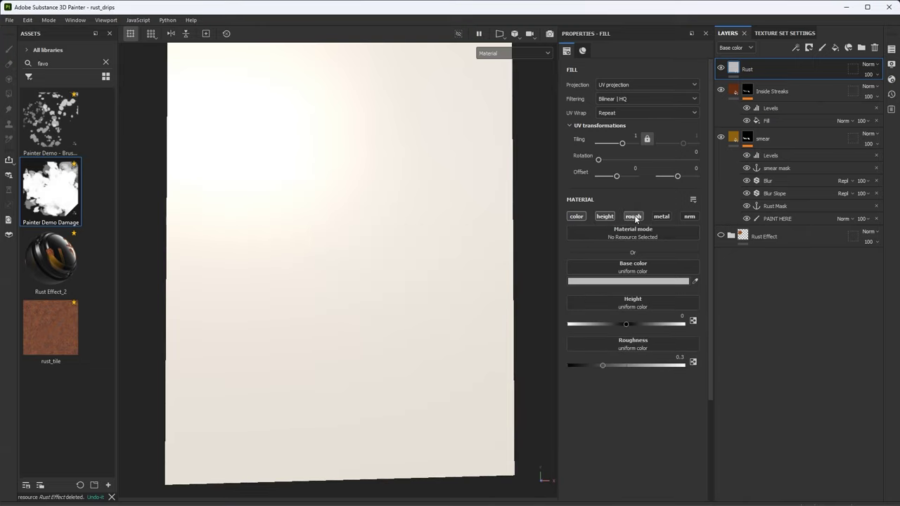
drag(604, 365, 658, 367)
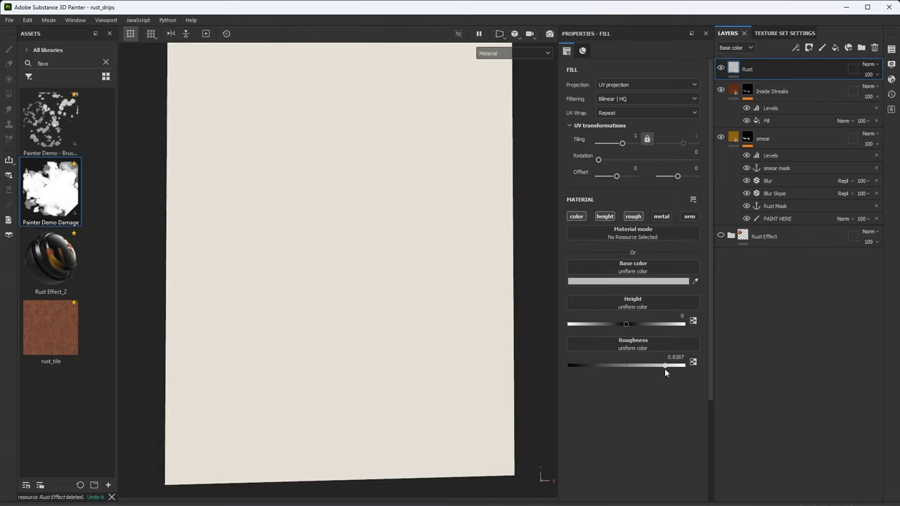
mouse_move(69, 321)
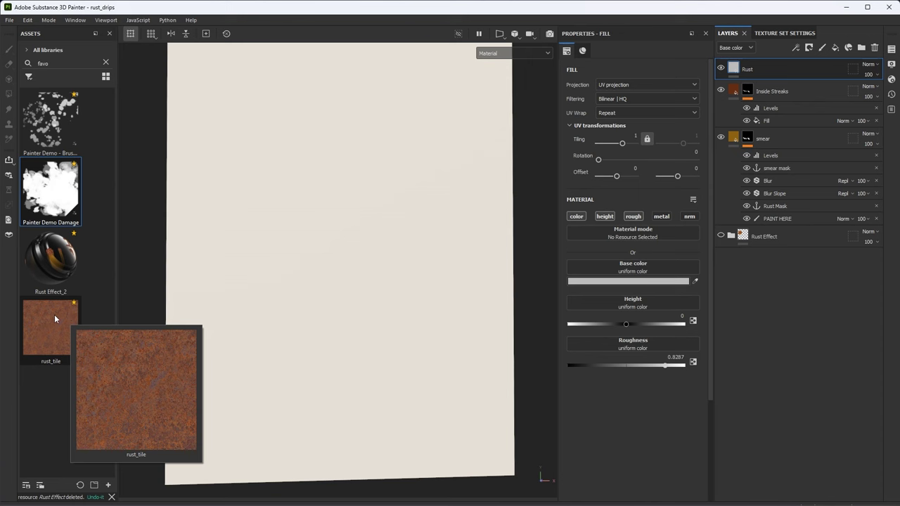
- Assign the rust_tile texture to the fill's base colour and height slots
click(53, 317)
drag(52, 318, 590, 270)
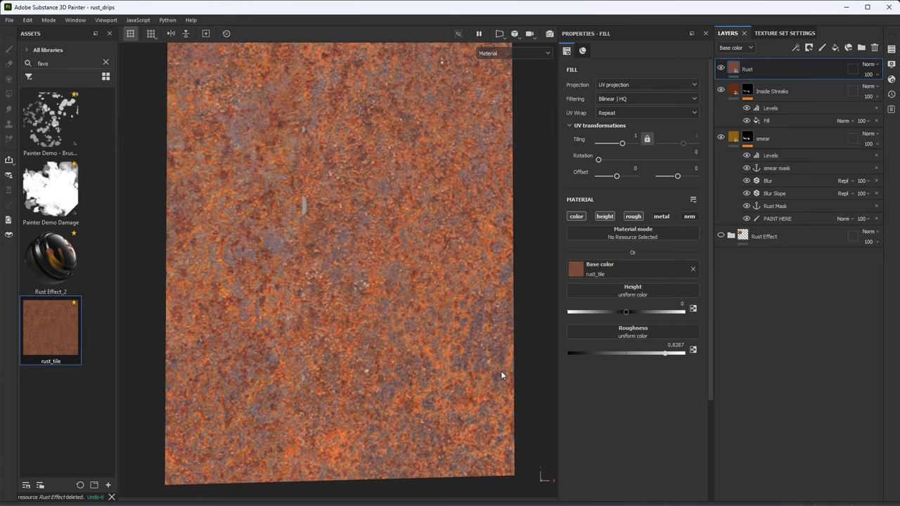
drag(52, 330, 605, 290)
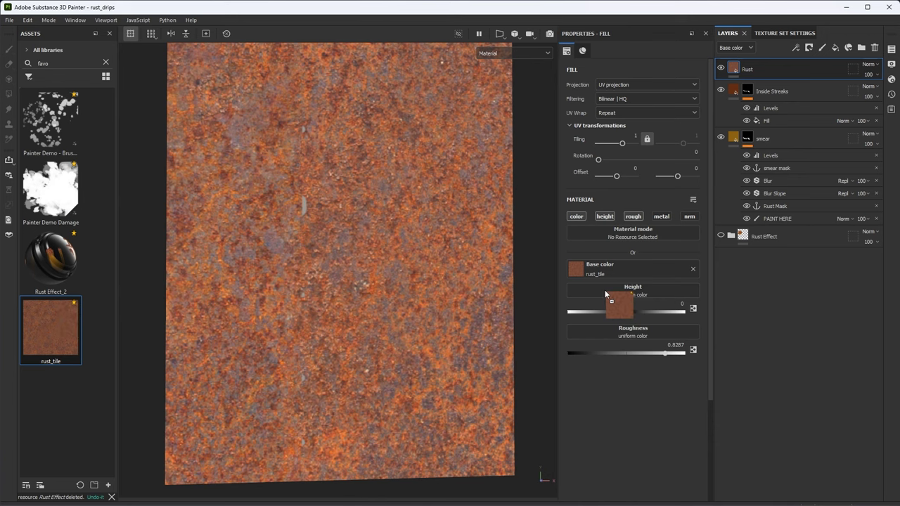
drag(605, 289, 604, 290)
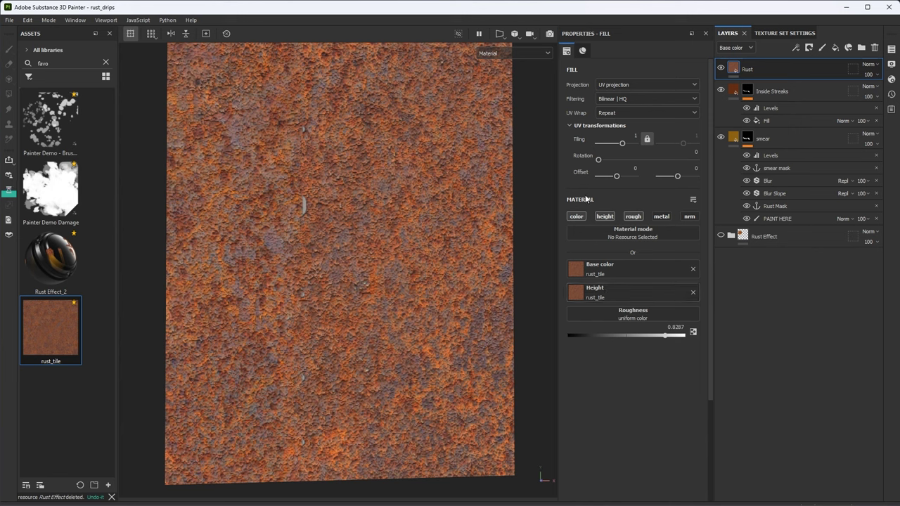
- Set the Rust fill's UV tiling to 6
click(633, 135)
text(6)
key(Return)
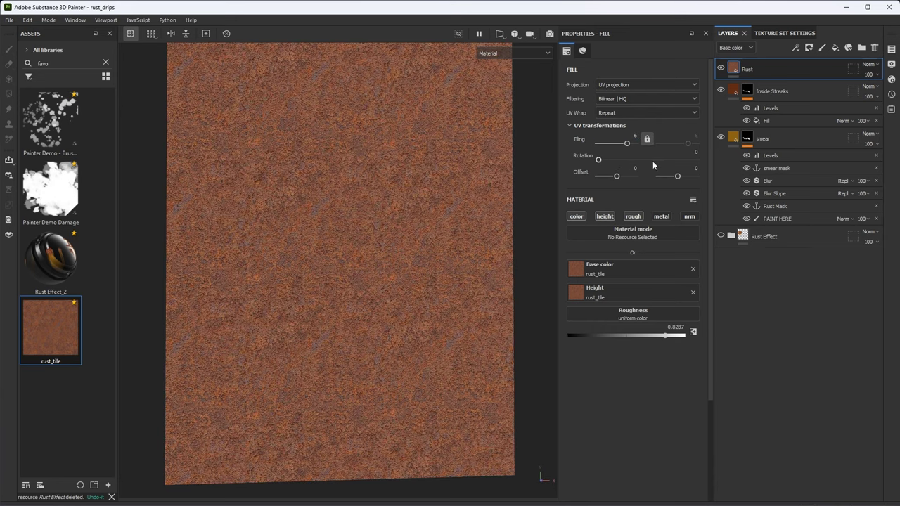
- Add a Levels effect on base colour, adjusting the rust's white, black and midtone points
click(796, 48)
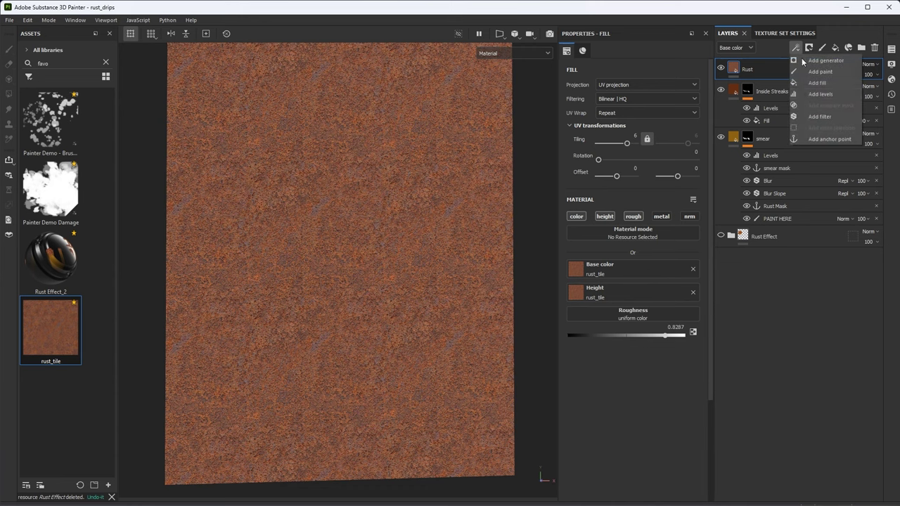
click(819, 93)
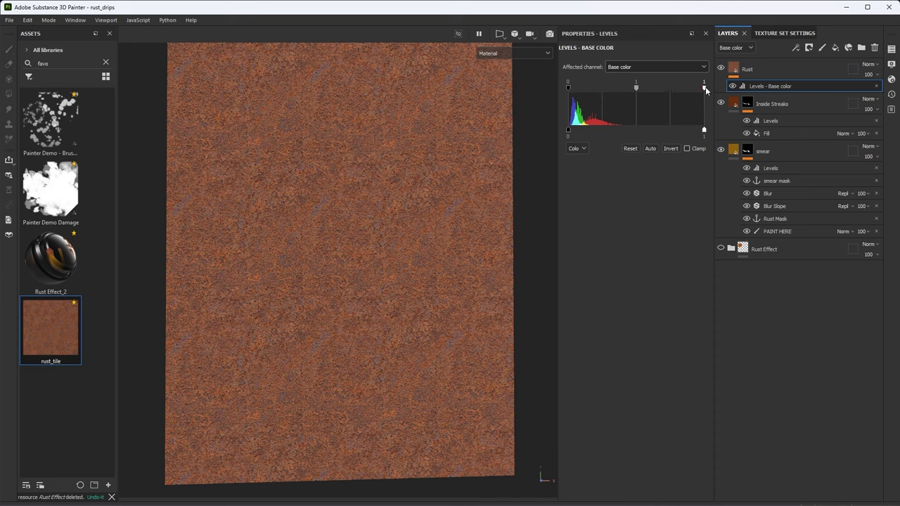
drag(704, 87, 692, 87)
drag(568, 131, 569, 131)
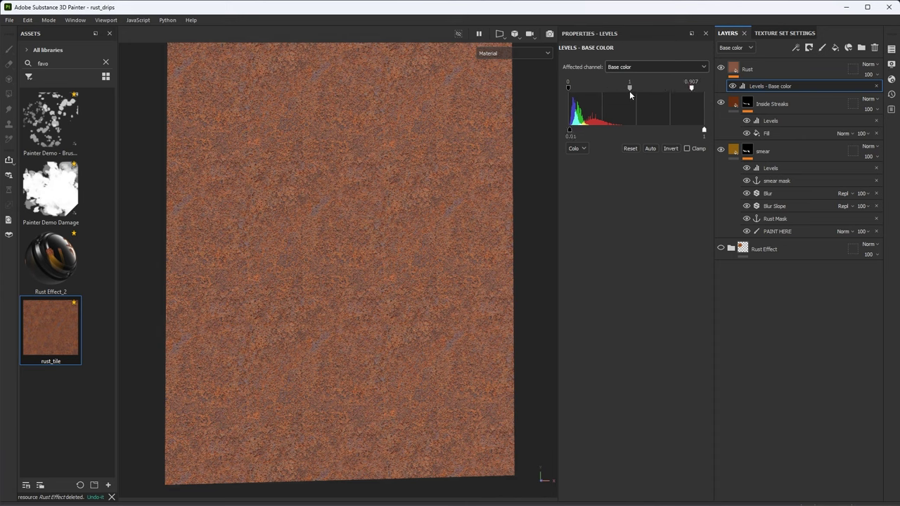
drag(624, 87, 630, 91)
scroll(436, 235, up, 2)
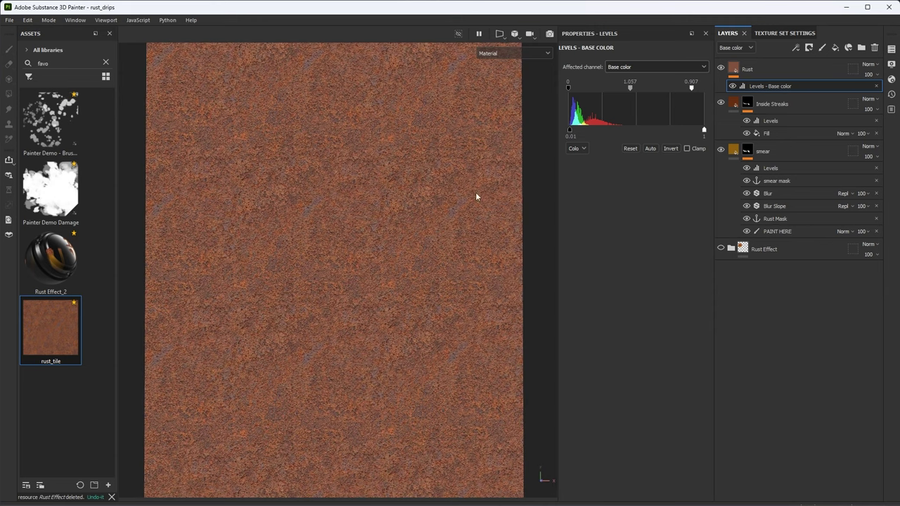
- Add a second Levels effect set to Height, reducing its output range to 0.217
click(799, 48)
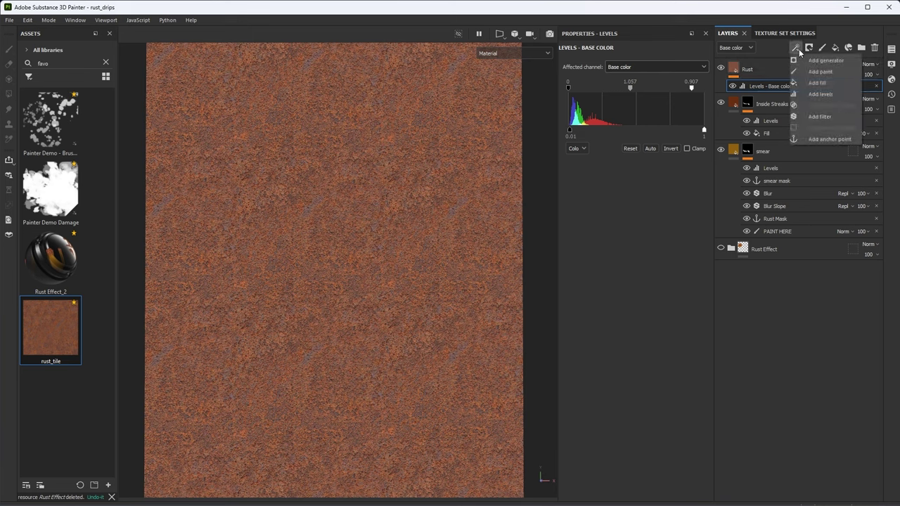
click(821, 95)
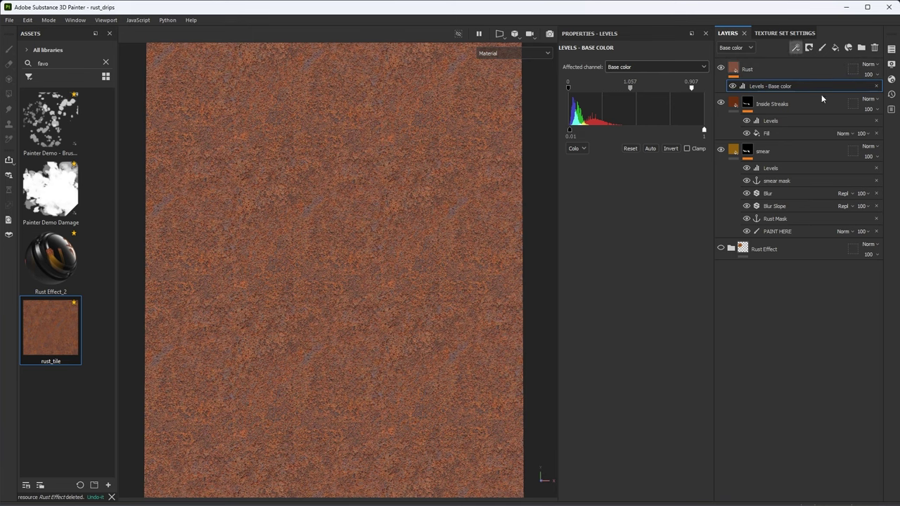
click(632, 65)
click(627, 90)
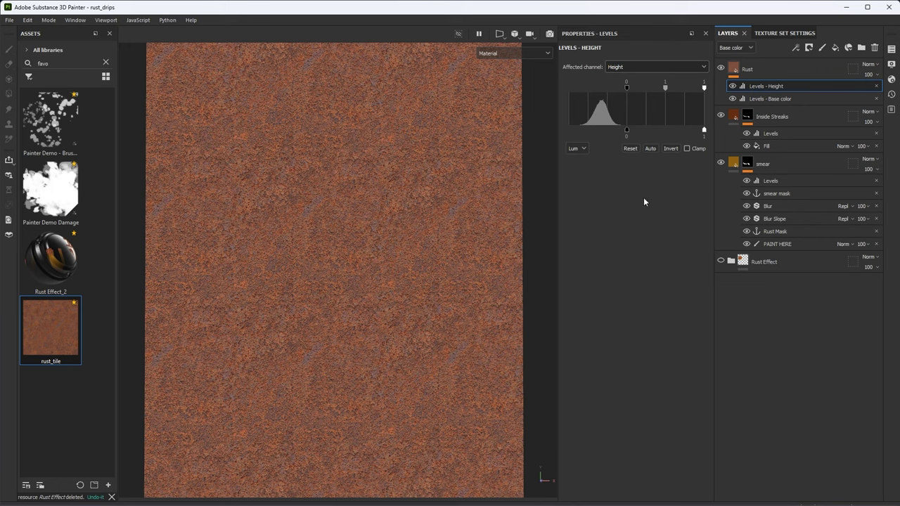
alt+drag(333, 203, 623, 133)
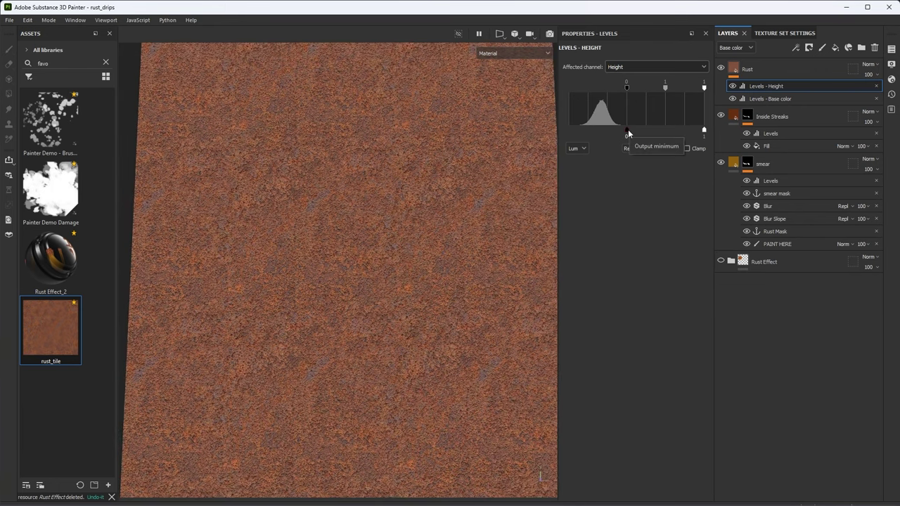
drag(704, 130, 639, 137)
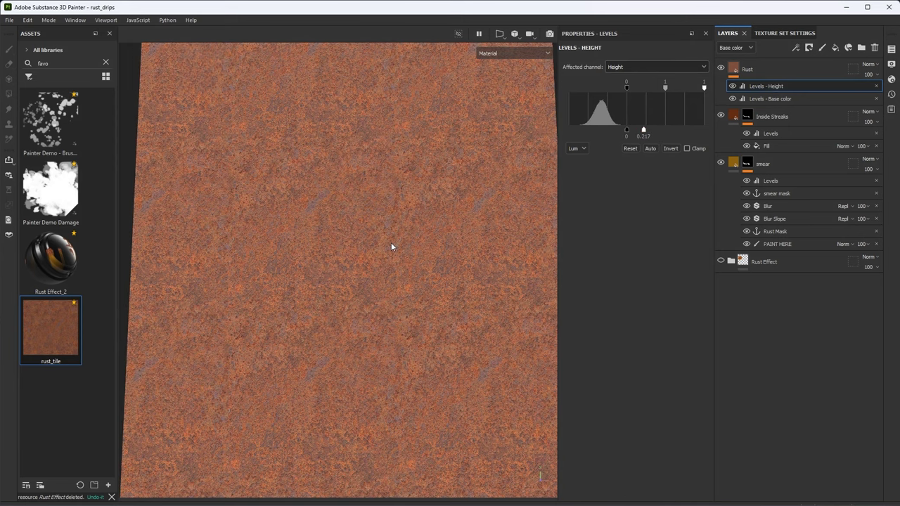
mouse_move(410, 223)
alt+mouse_down()
mouse_move(394, 225)
mouse_move(396, 233)
alt+mouse_up()
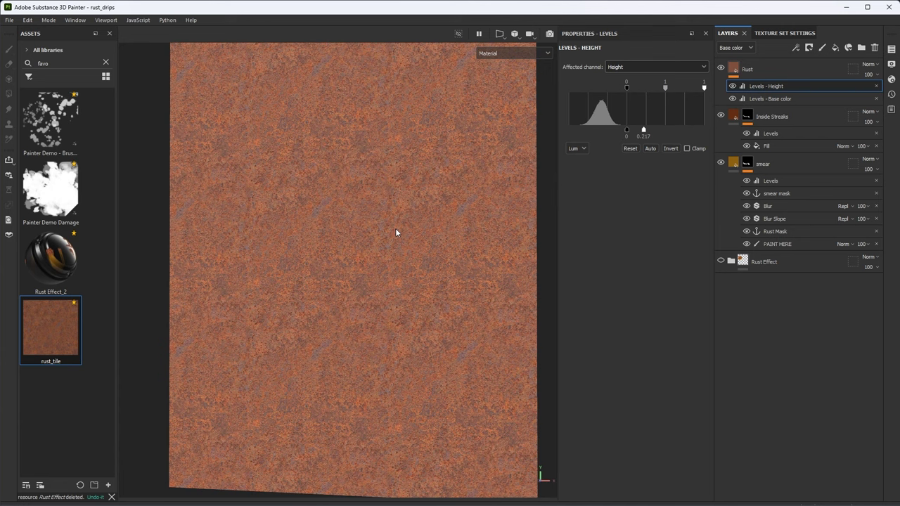
- Review the base-colour Levels, then return to the Rust fill to add a mask
click(769, 99)
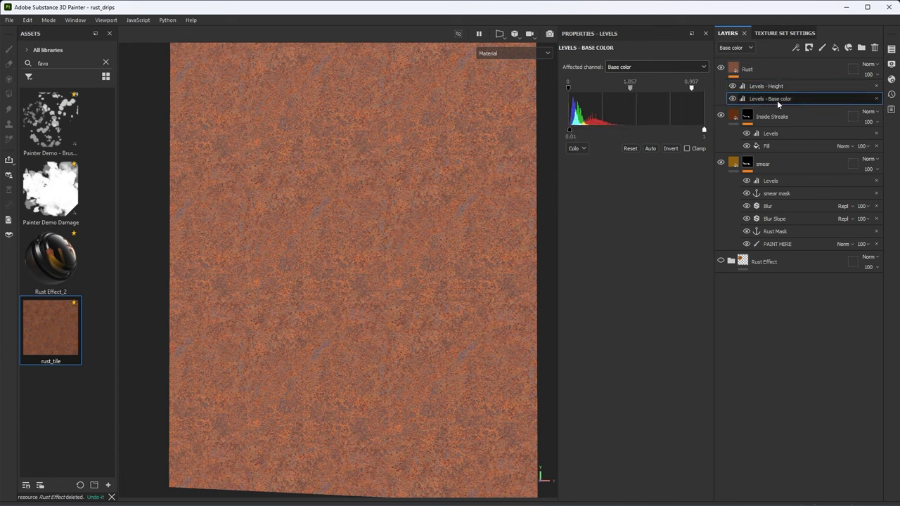
click(779, 73)
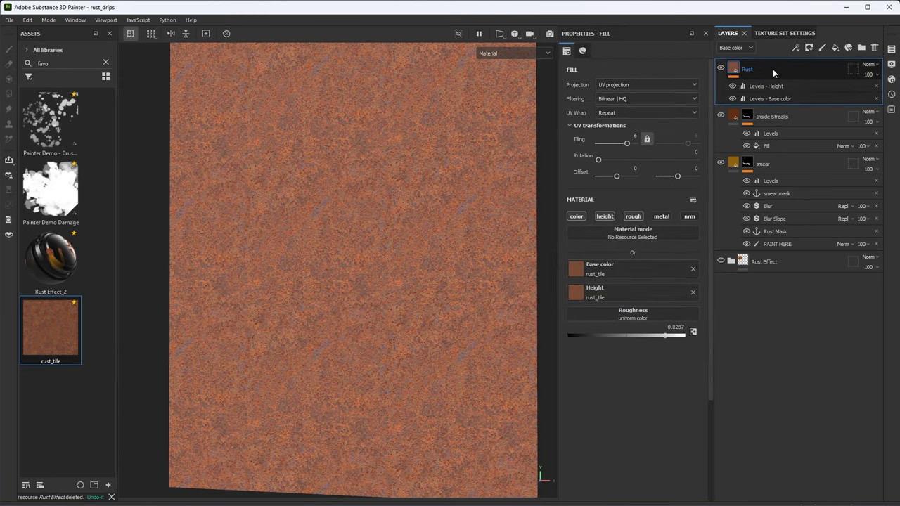
click(808, 47)
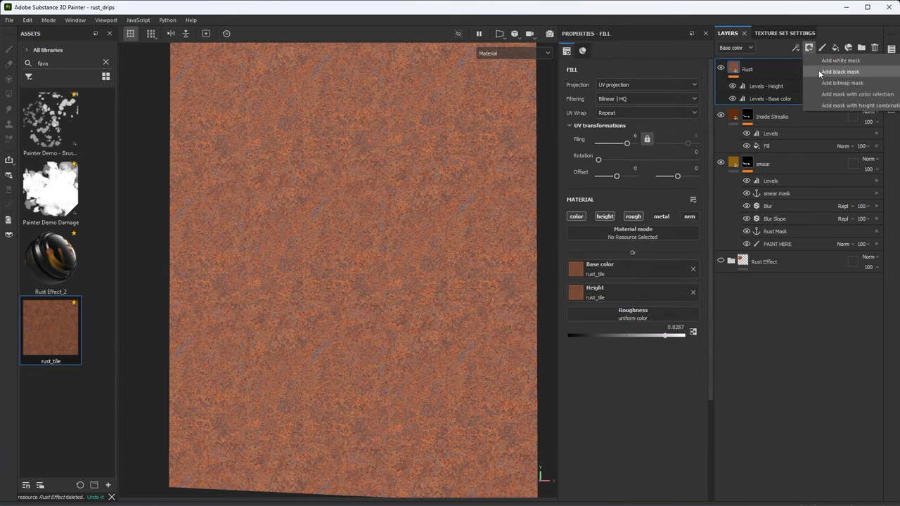
- Give the Rust layer a black mask filled from the Rust Mask anchor
click(829, 71)
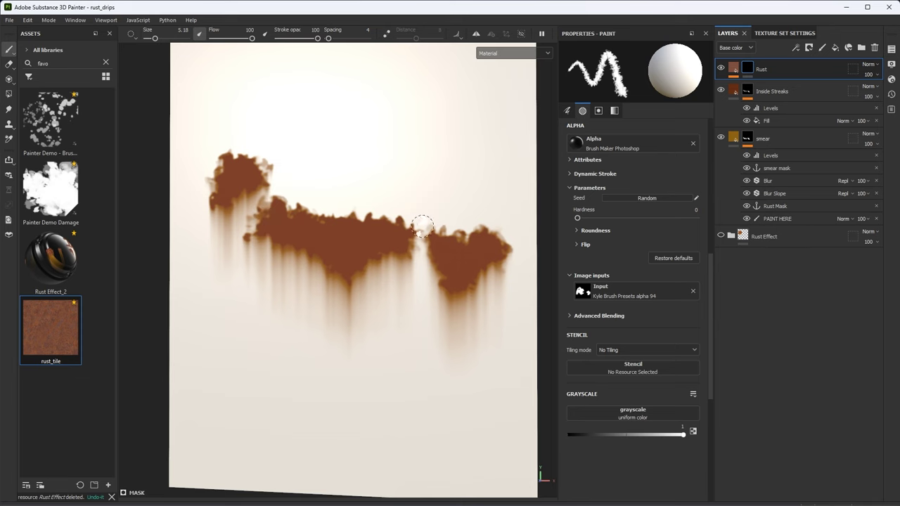
click(795, 48)
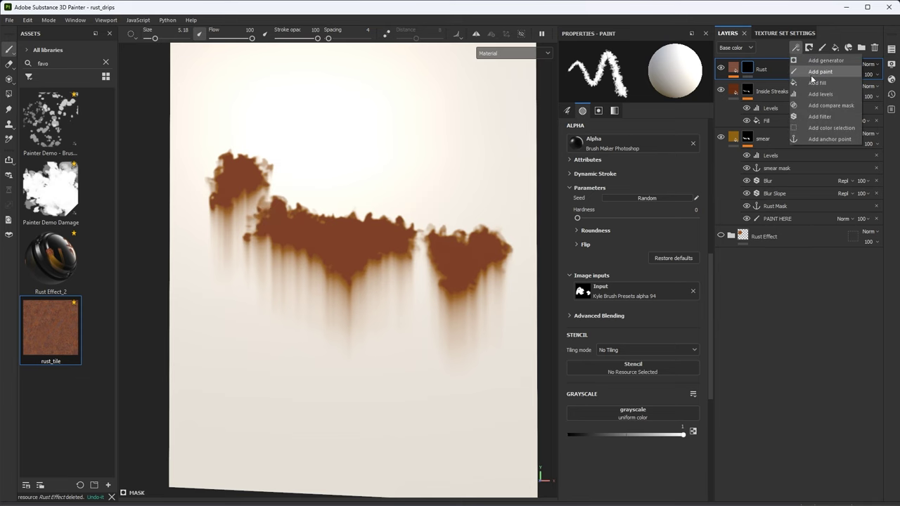
click(803, 84)
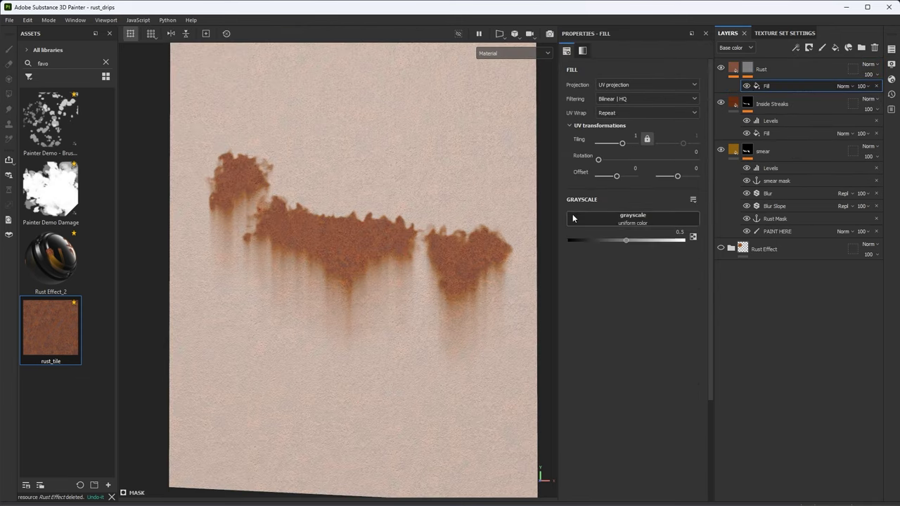
click(572, 215)
click(632, 225)
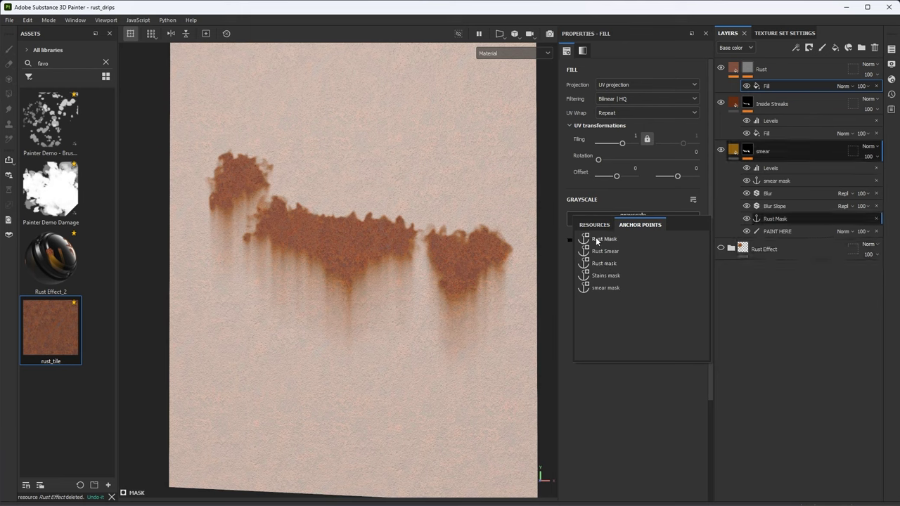
click(596, 240)
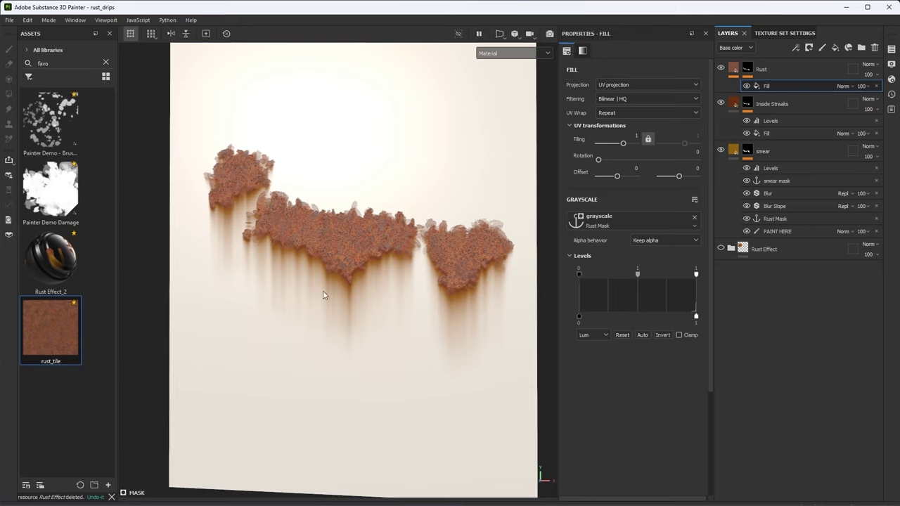
- Set the base-colour Levels white point to 0.876 and view the mask in black and white
click(734, 68)
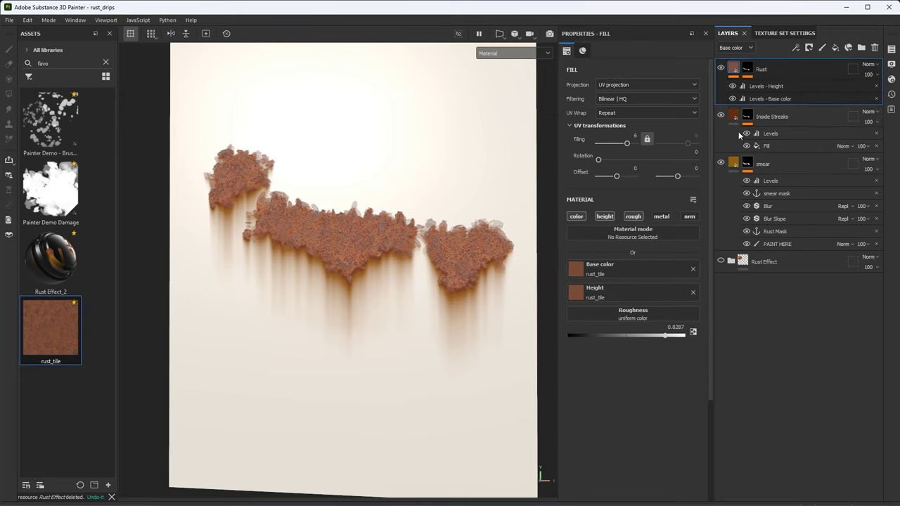
click(753, 100)
drag(630, 86, 631, 86)
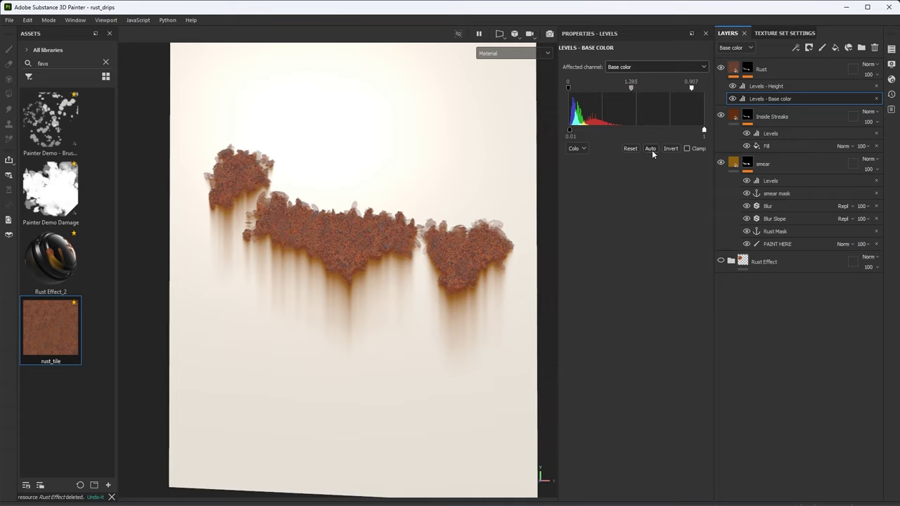
drag(691, 87, 687, 92)
click(747, 69)
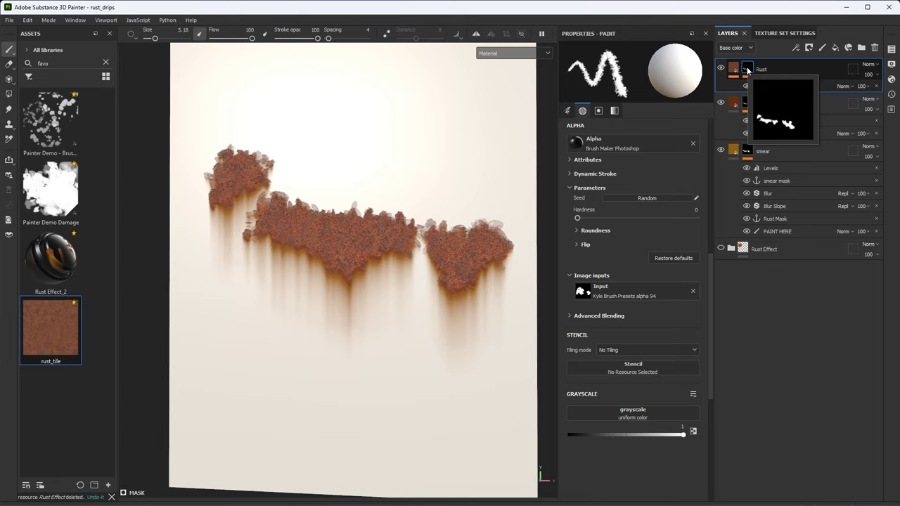
alt+click(747, 69)
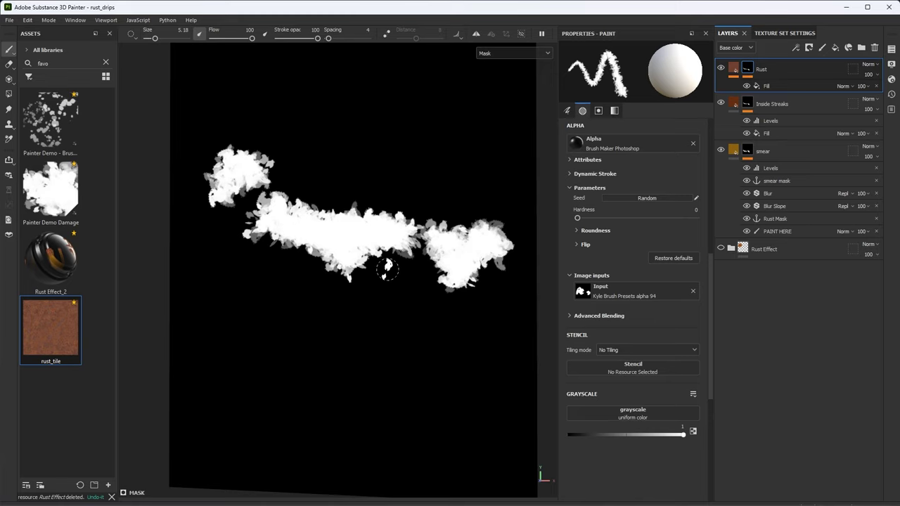
- Add an anchor point named Rust mask to the Rust mask and return to material view
click(796, 47)
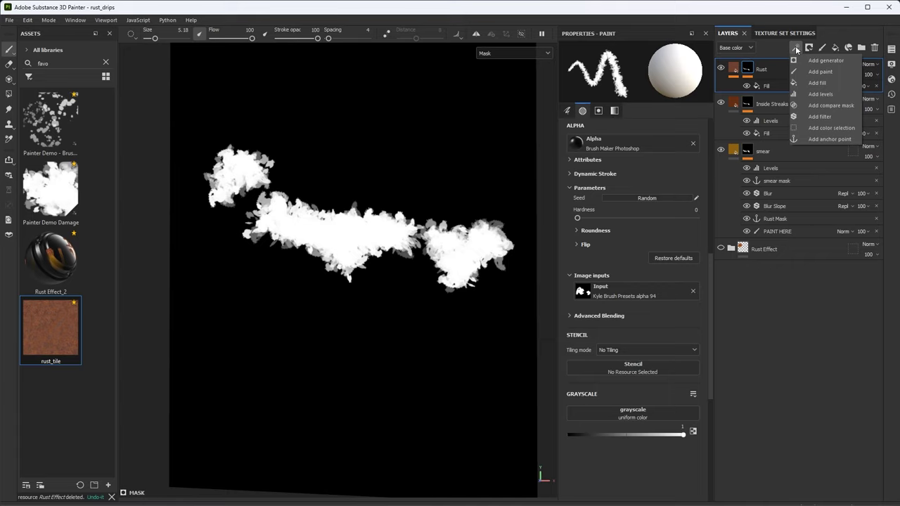
click(815, 139)
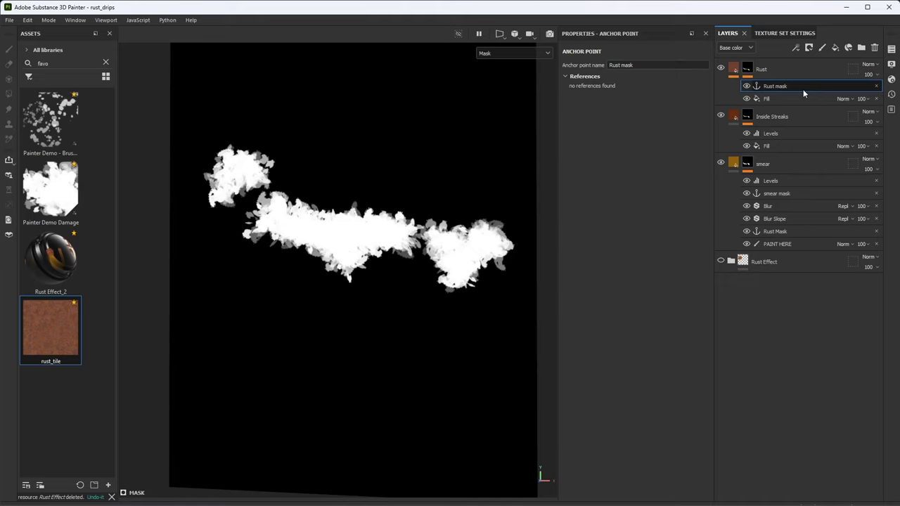
key(f)
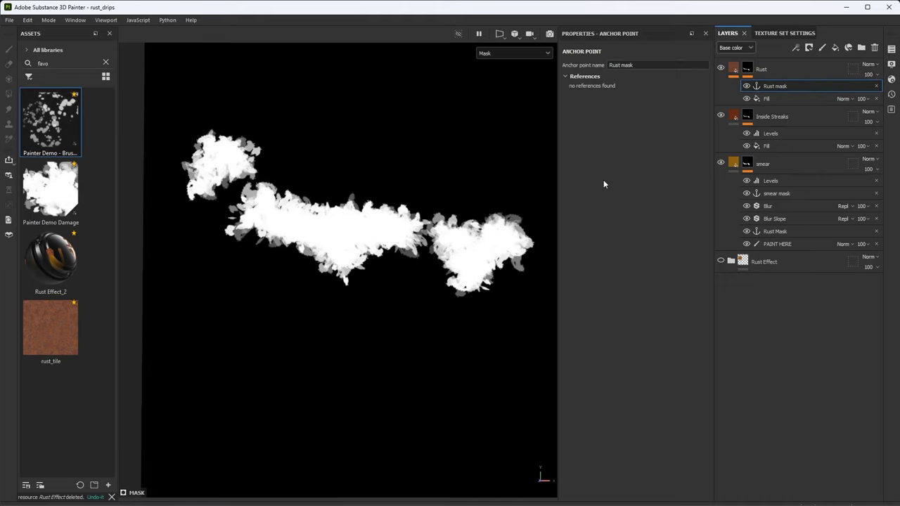
key(m)
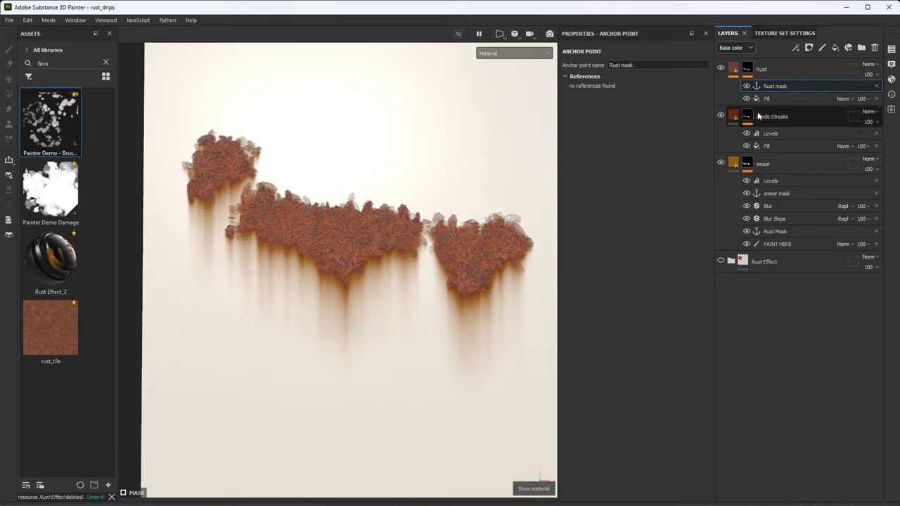
- Deepen the rust colour with base-colour Levels at 0.034 / 1.285 / 0.71
click(733, 70)
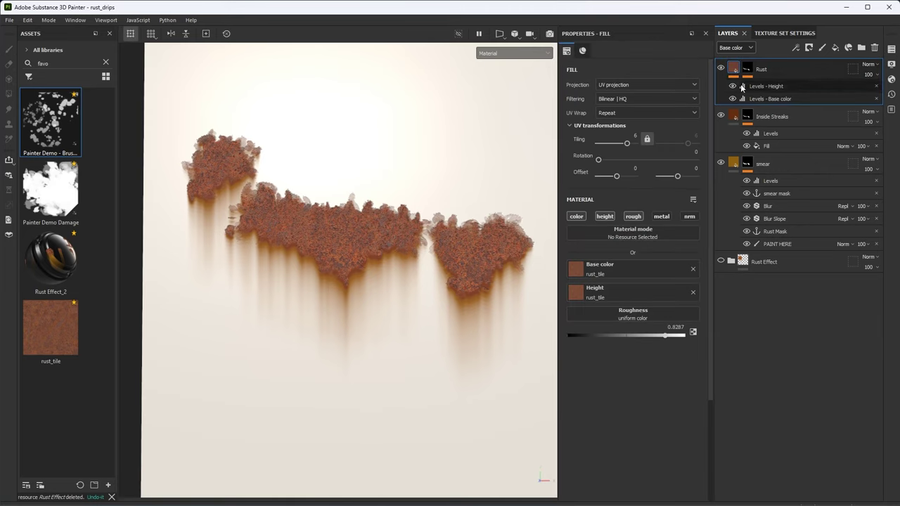
click(769, 99)
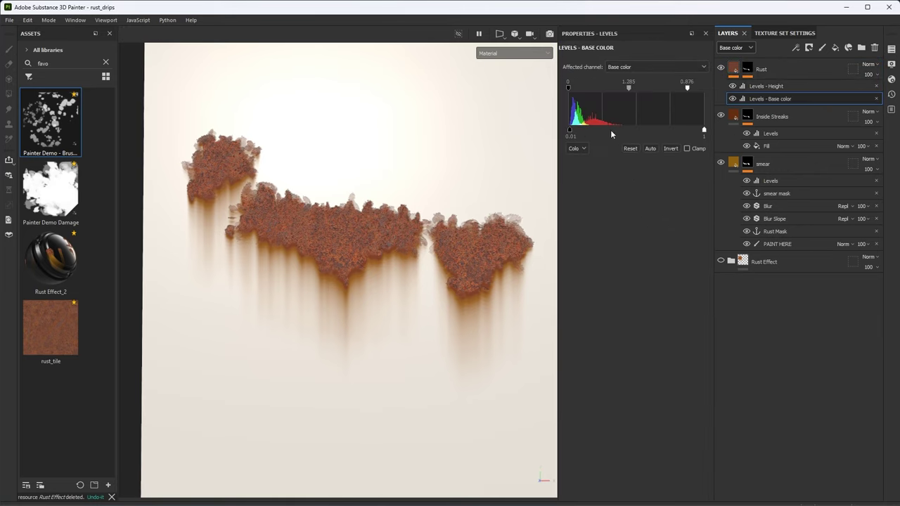
drag(687, 88, 664, 88)
drag(570, 90, 573, 90)
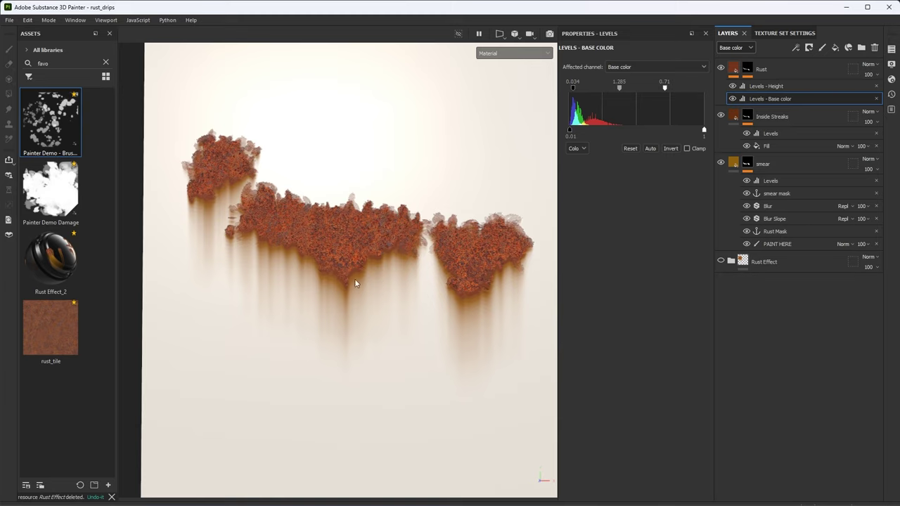
click(782, 70)
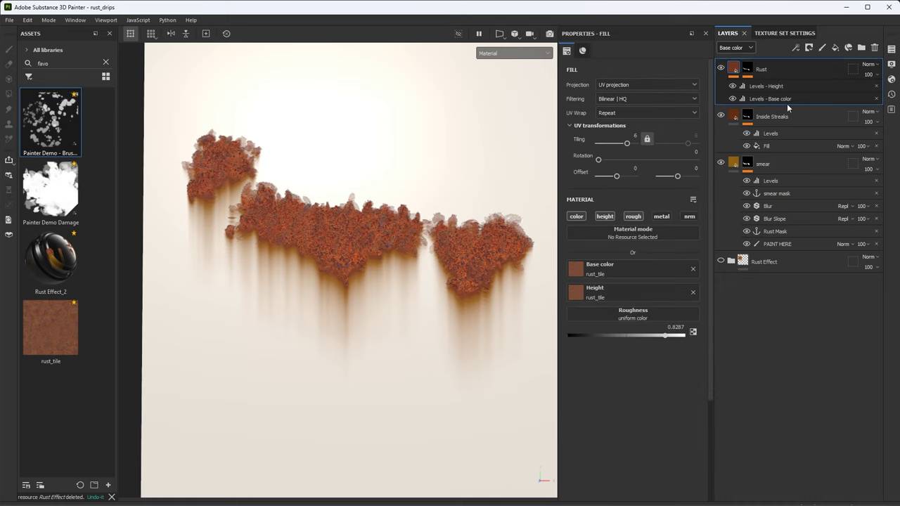
- Duplicate the Rust layer and rename the copy 'Rust Edges'
key(ctrl+d)
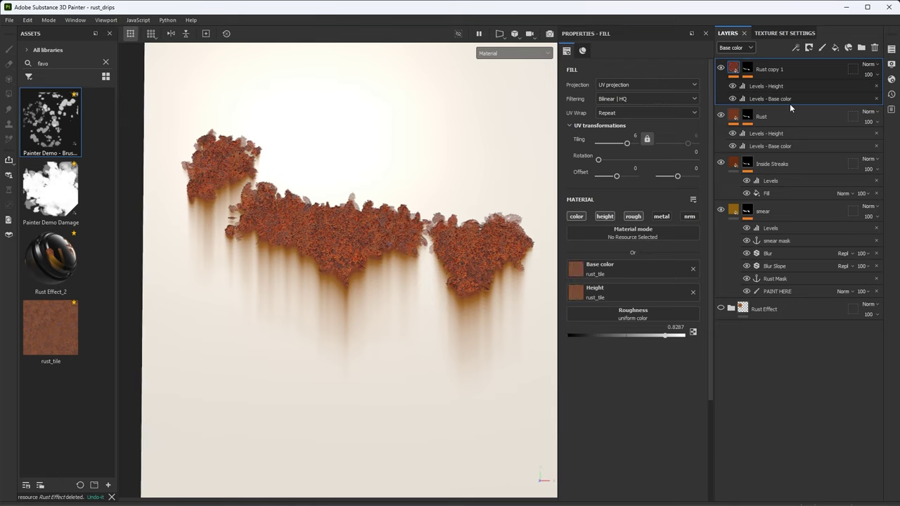
double_click(779, 70)
double_click(779, 70)
text(Re)
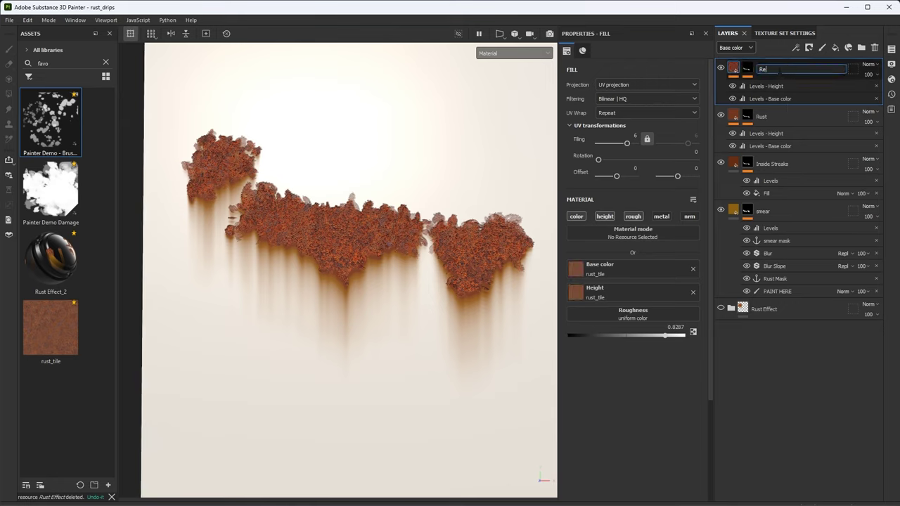
text(st Edges)
key(Return)
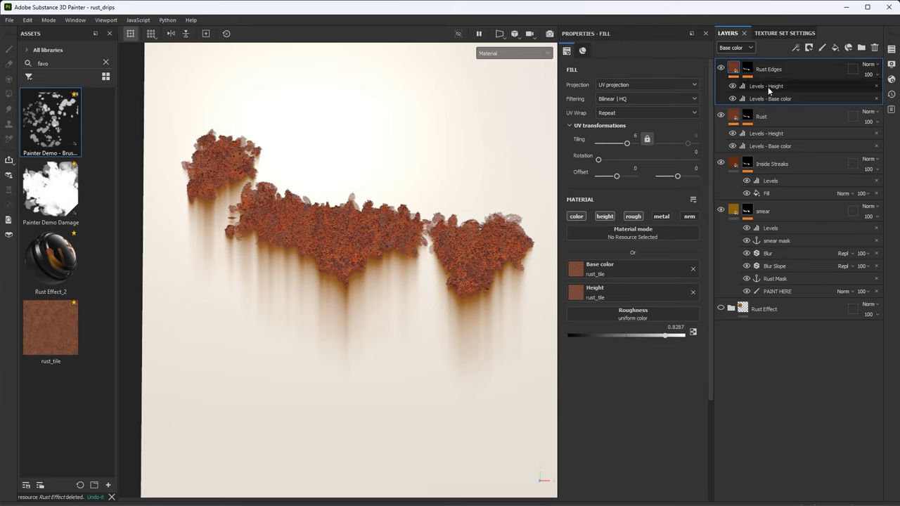
- Remove Rust Edges' Height Levels and rust_tile height, using a flat 0.5139 height instead
click(768, 86)
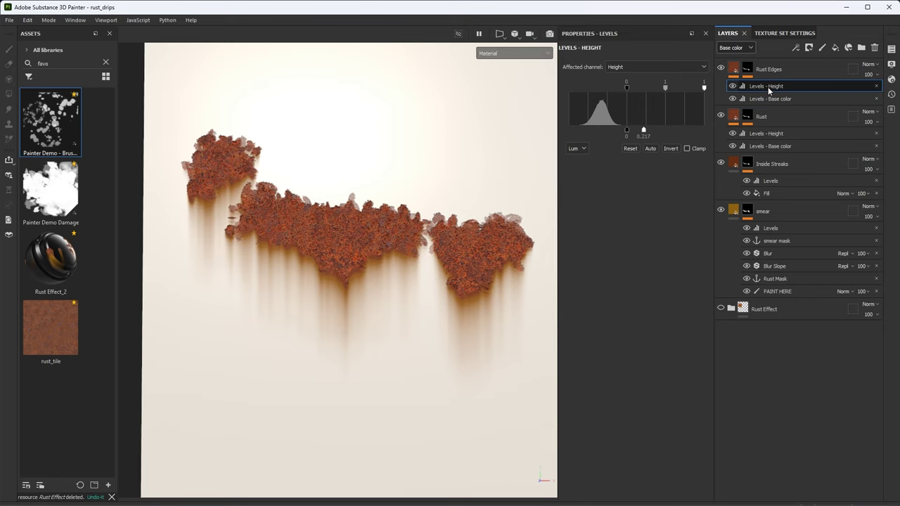
click(876, 85)
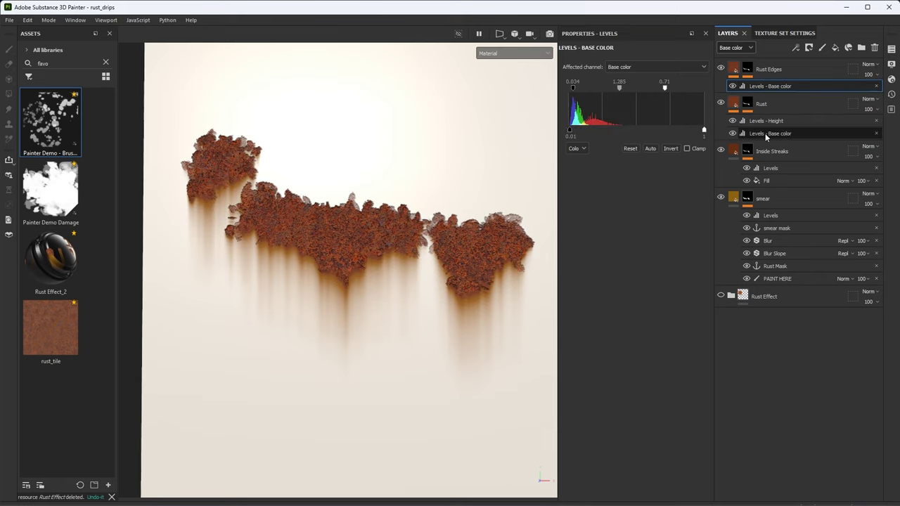
click(735, 71)
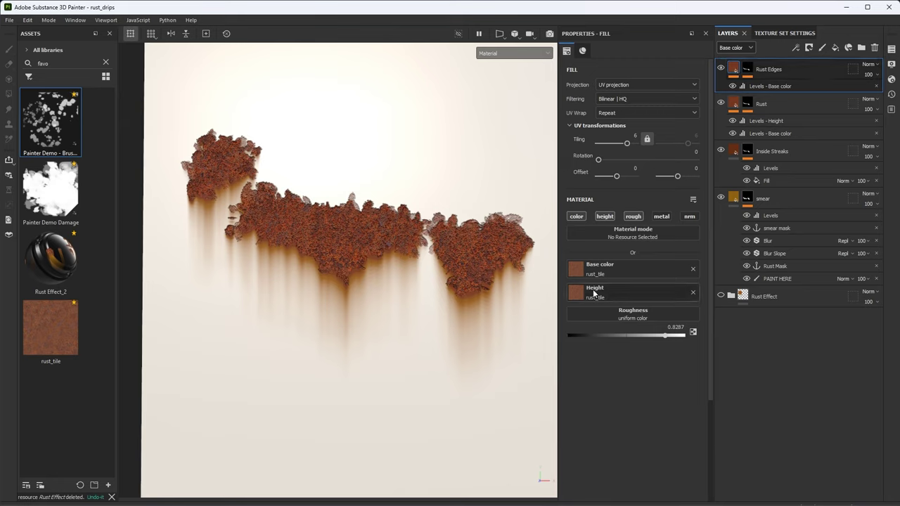
click(693, 293)
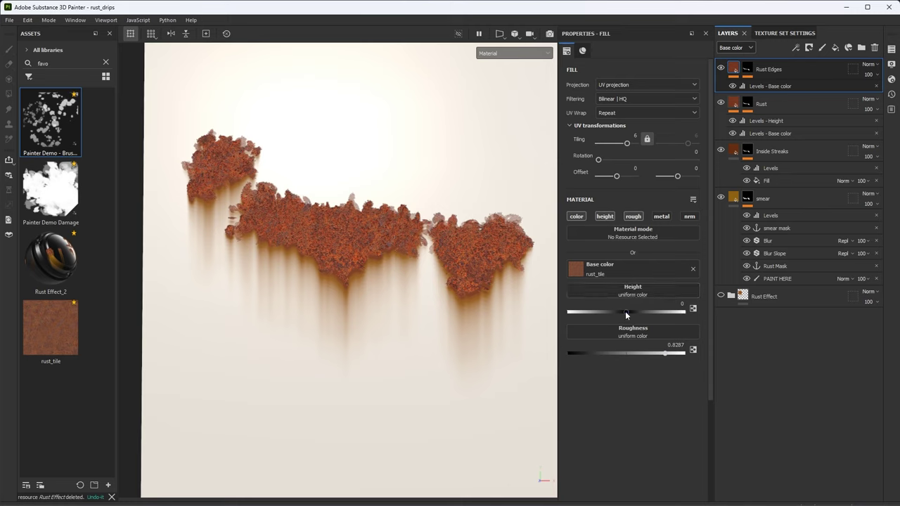
drag(626, 311, 649, 317)
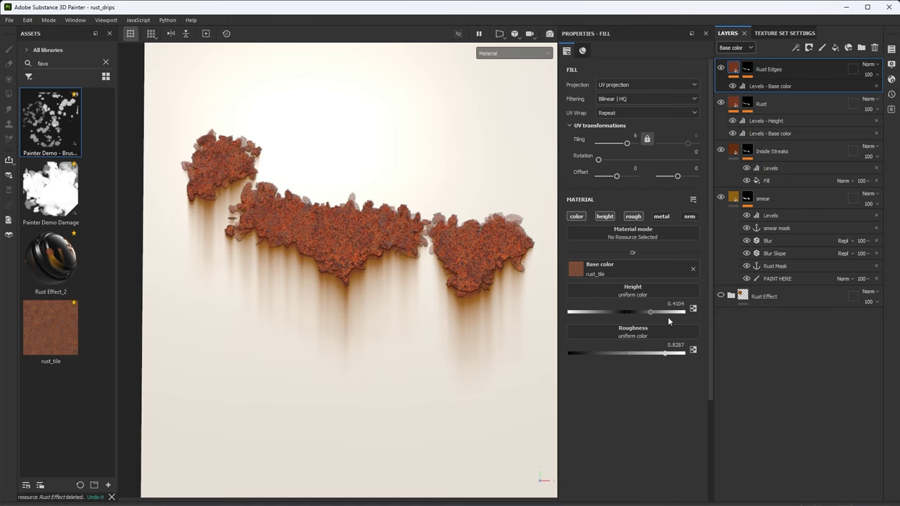
drag(650, 315, 657, 317)
- Show the Rust Edges mask and load the Painter Demo Damage brush at size about 5
alt+click(747, 69)
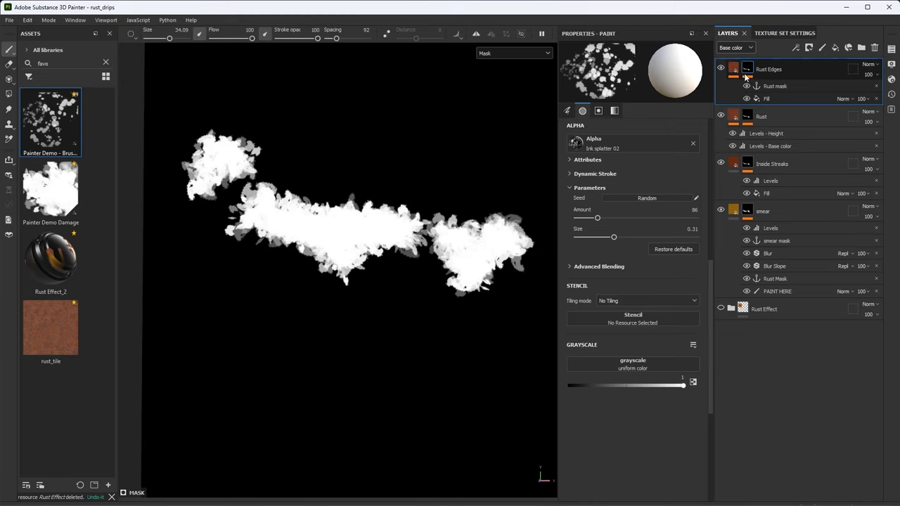
mouse_move(401, 221)
ctrl+right_down()
mouse_move(382, 241)
mouse_move(407, 238)
ctrl+right_up()
click(50, 188)
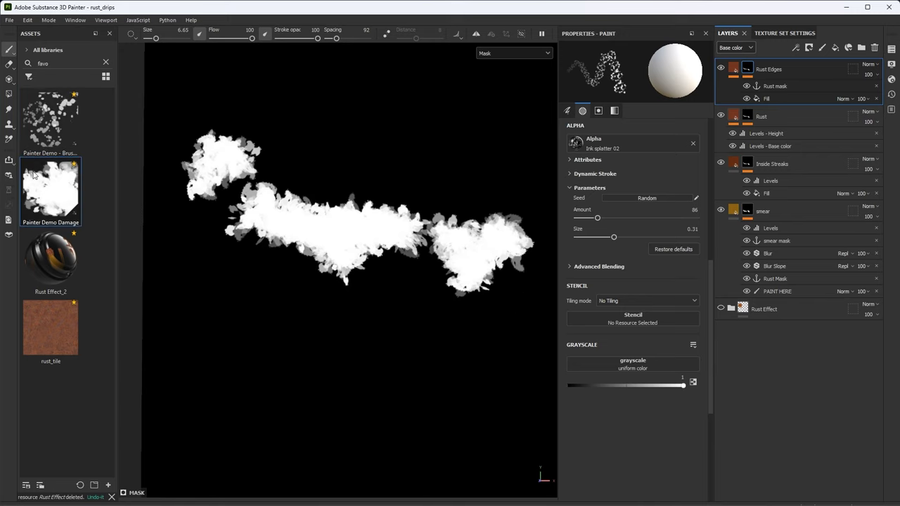
ctrl+right_drag(352, 291, 367, 305)
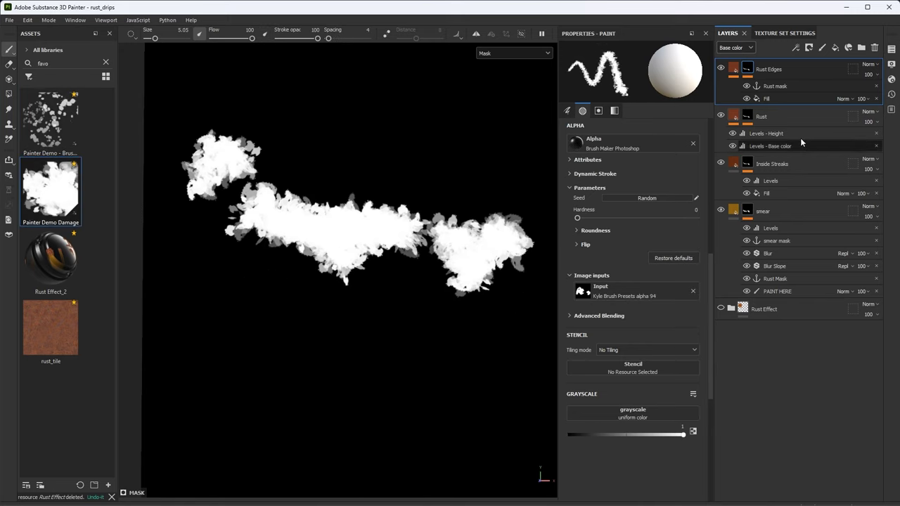
- Replace the copied Rust mask anchor with a new filter effect on the Rust Edges mask
click(876, 87)
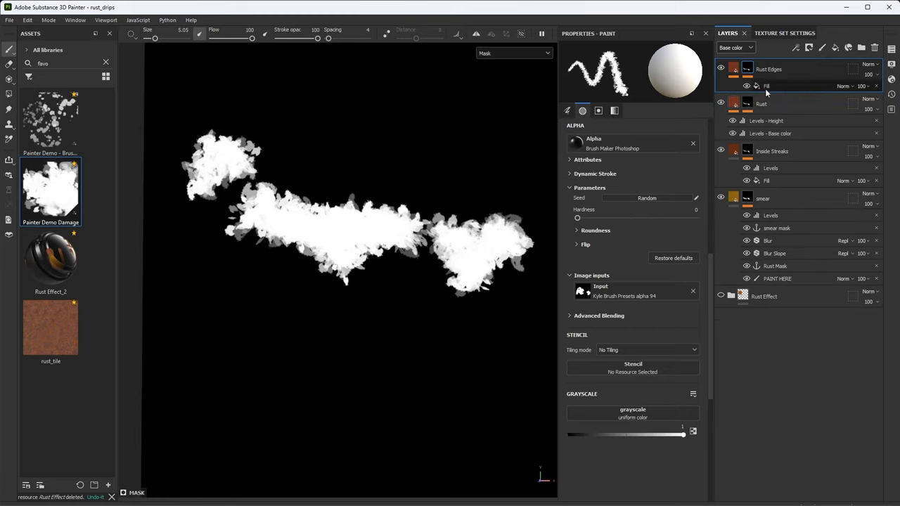
click(796, 48)
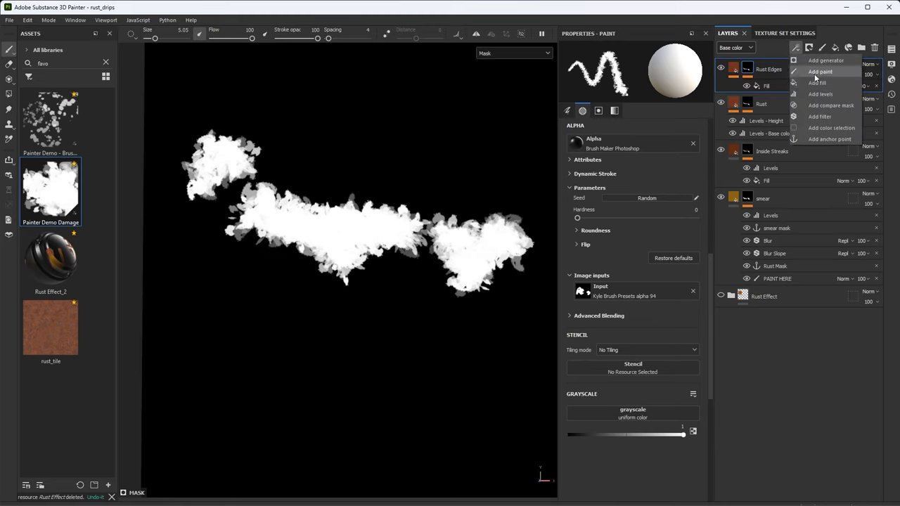
click(820, 116)
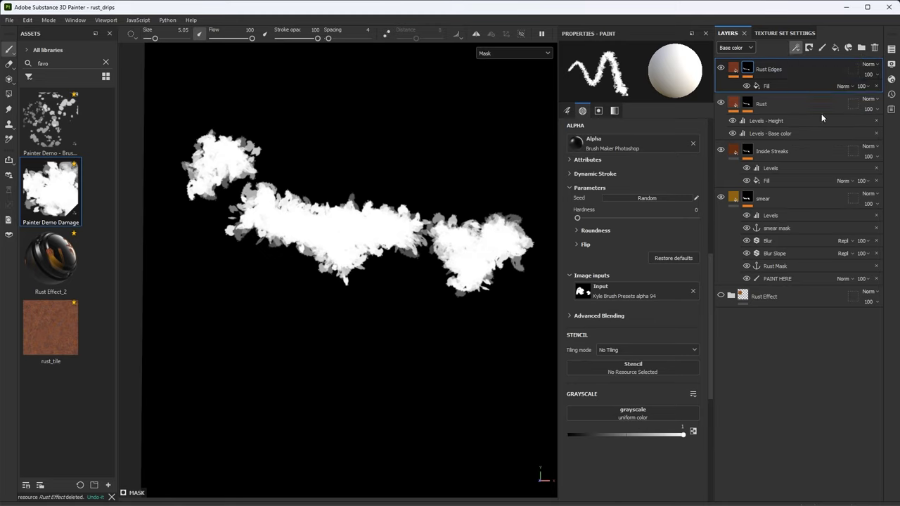
click(594, 72)
- Make the mask filter a Blur at 1.47 and add inverted Levels at 0.238 / 0.745
click(683, 102)
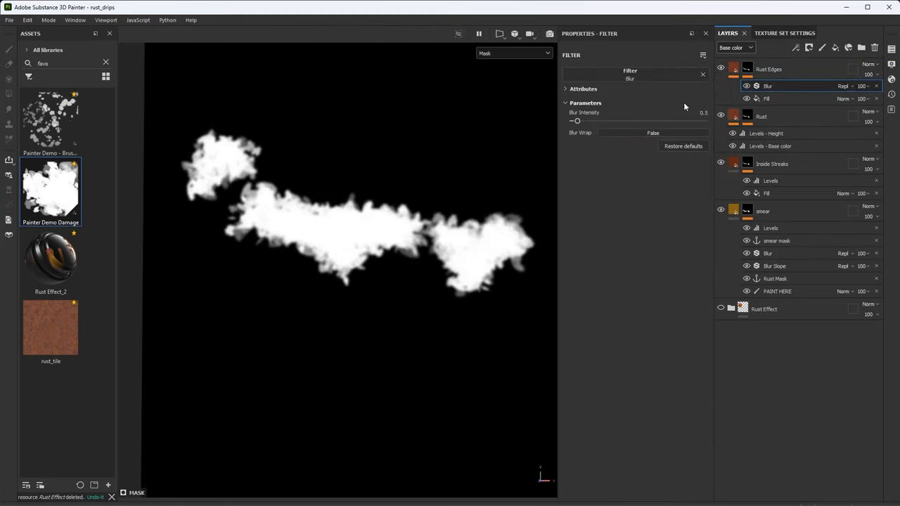
drag(576, 121, 585, 121)
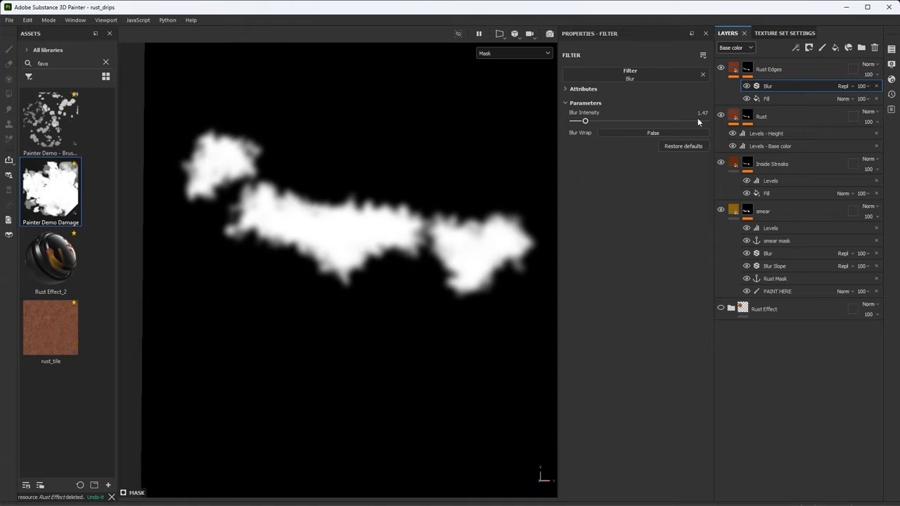
click(796, 48)
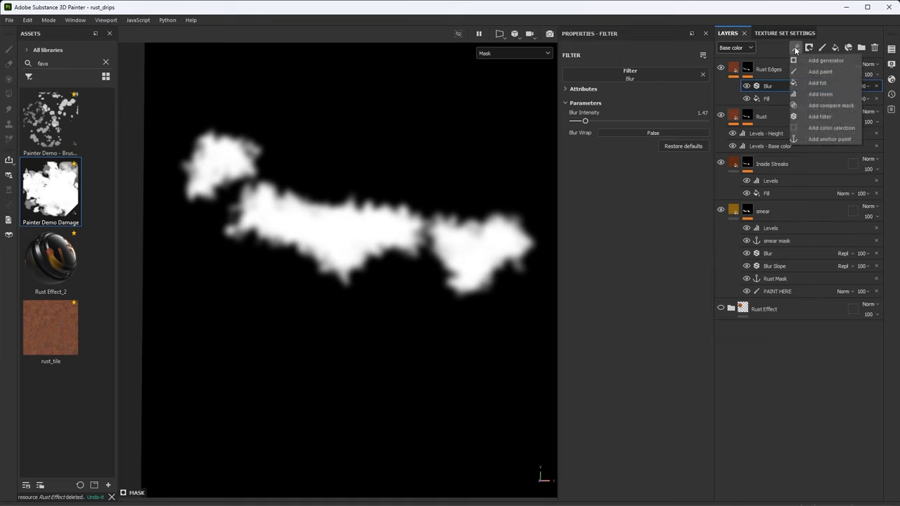
click(820, 94)
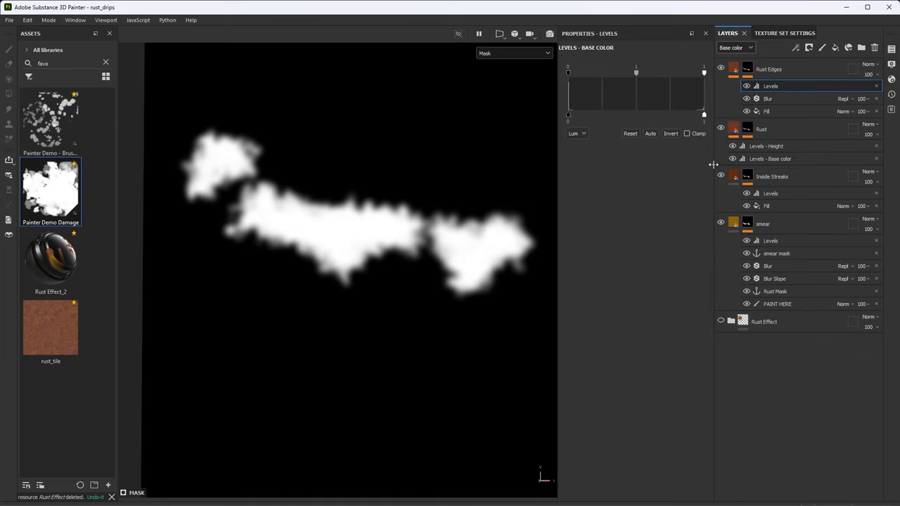
click(671, 134)
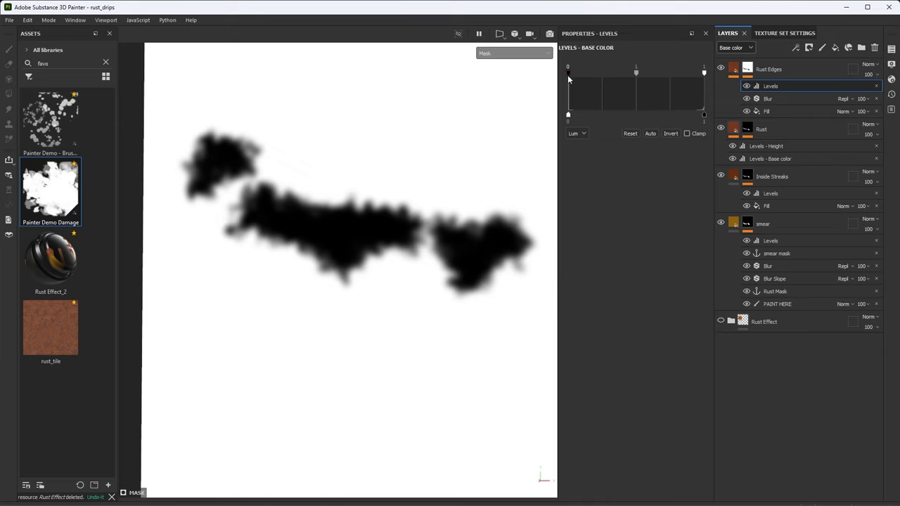
drag(568, 73, 599, 73)
drag(704, 73, 669, 73)
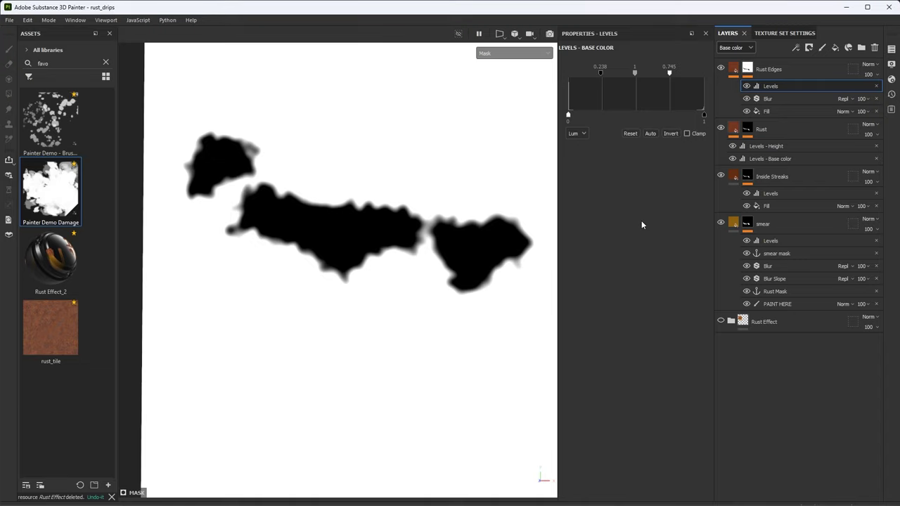
click(779, 113)
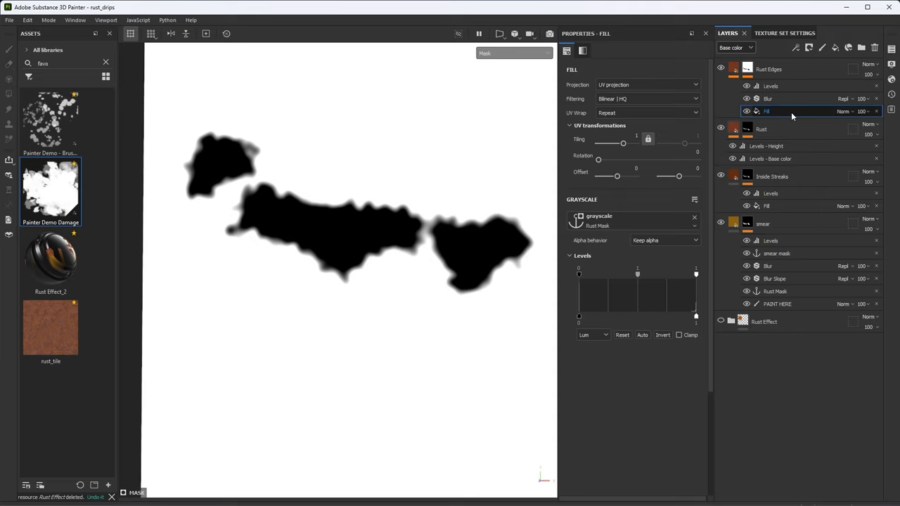
- Duplicate the Rust Mask fill, move it to the top of the mask, and set it to Multiply
key(ctrl+d)
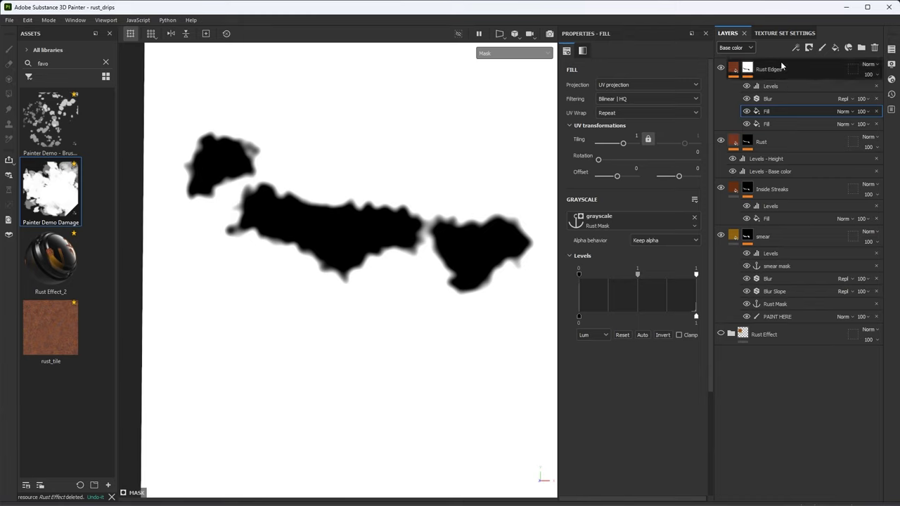
drag(783, 112, 790, 87)
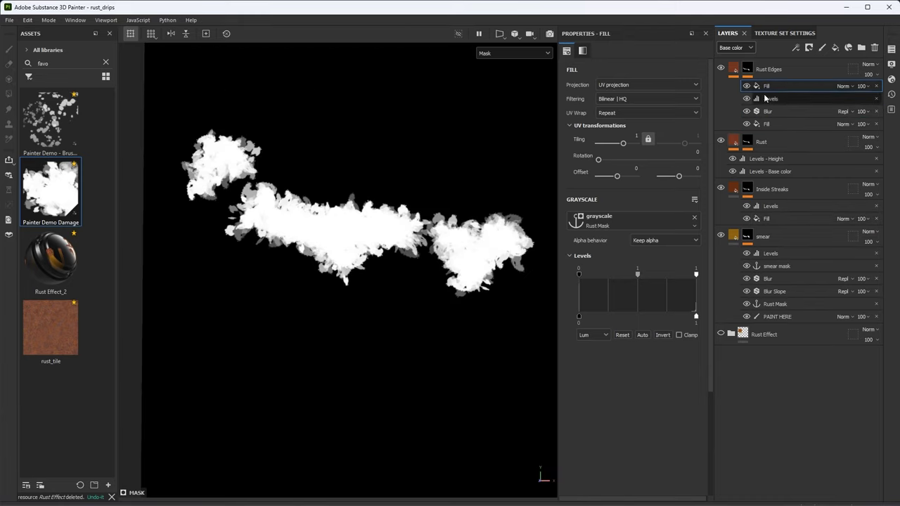
click(841, 86)
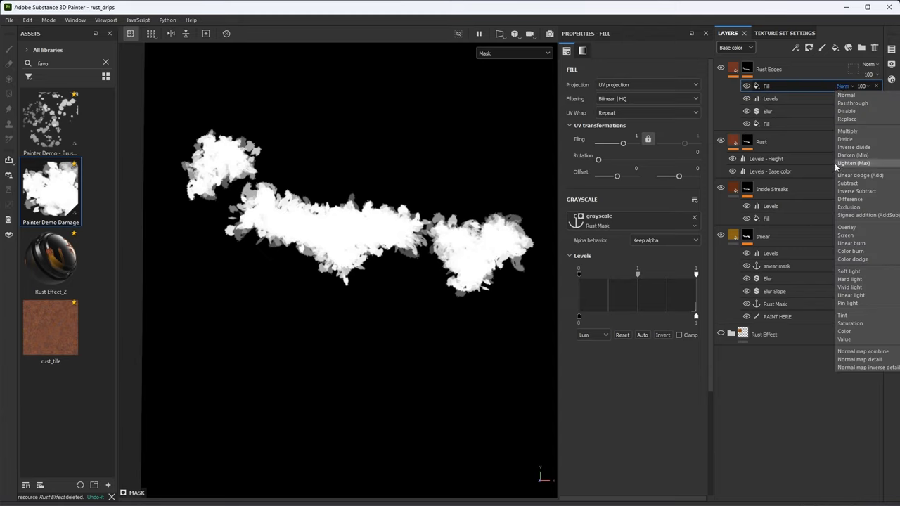
click(848, 131)
scroll(502, 249, up, 2)
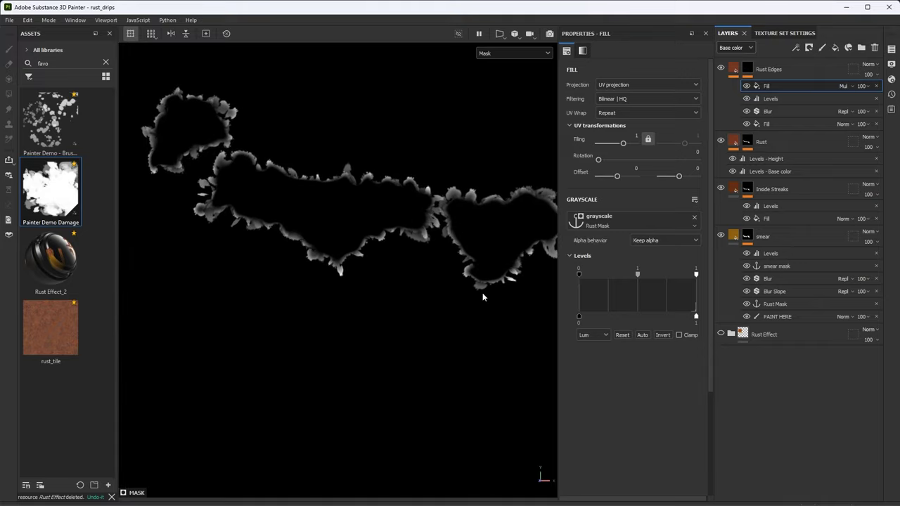
scroll(475, 254, down, 1)
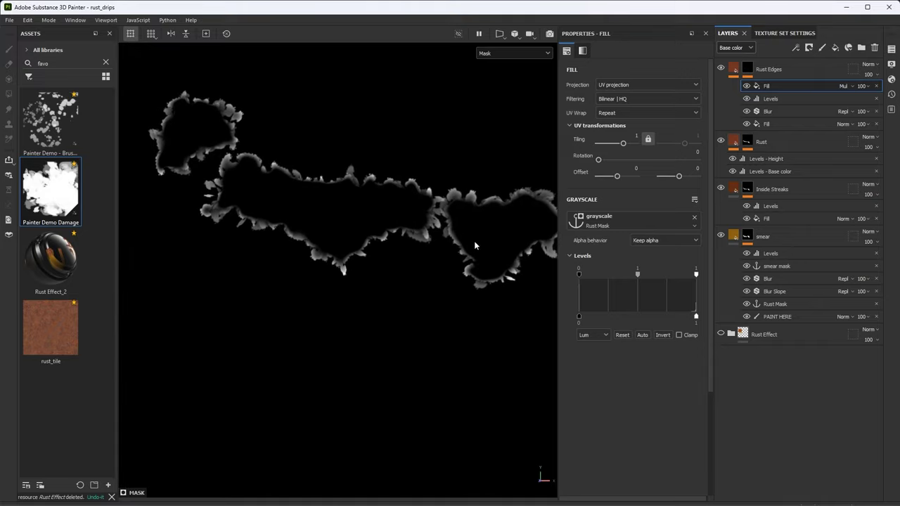
- Raise the mask's Blur intensity to about 2.09
click(774, 111)
mouse_move(587, 121)
mouse_down()
mouse_move(598, 123)
mouse_move(573, 123)
mouse_move(590, 127)
mouse_up()
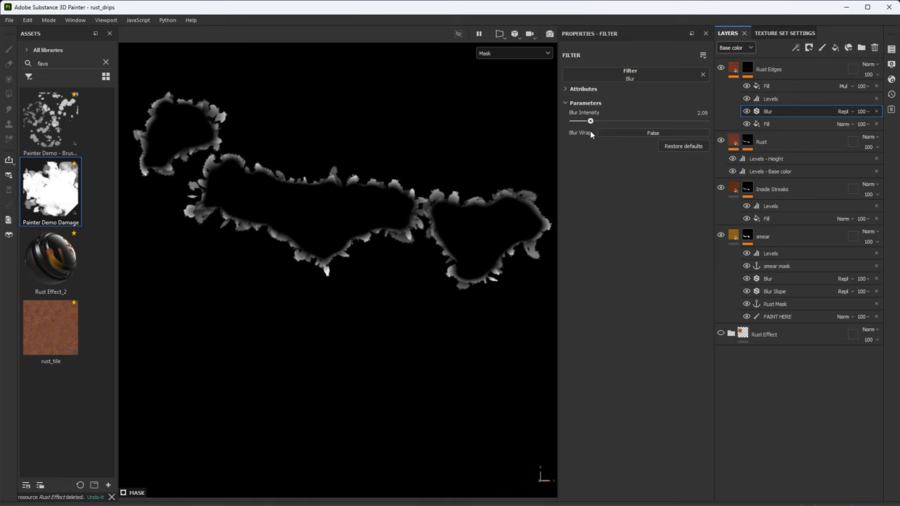
scroll(430, 226, down, 1)
key(Up)
key(Up)
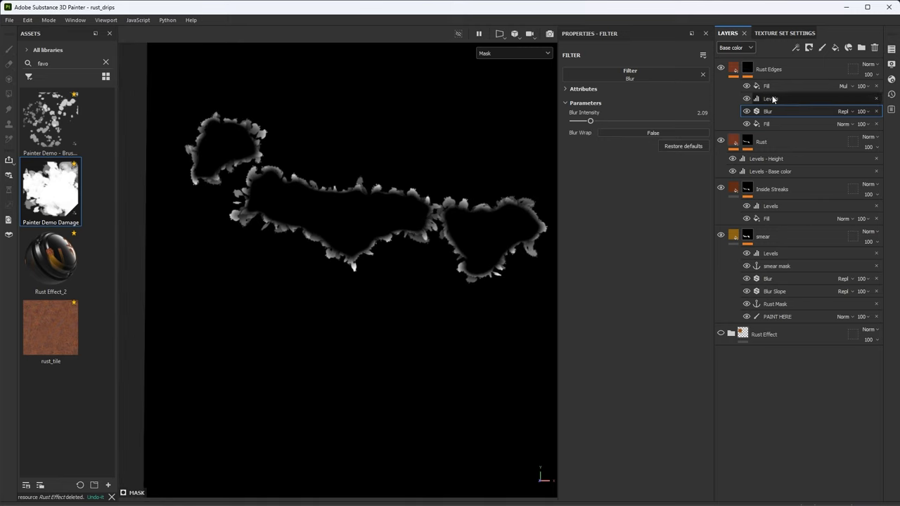
middle_drag(445, 228, 437, 221)
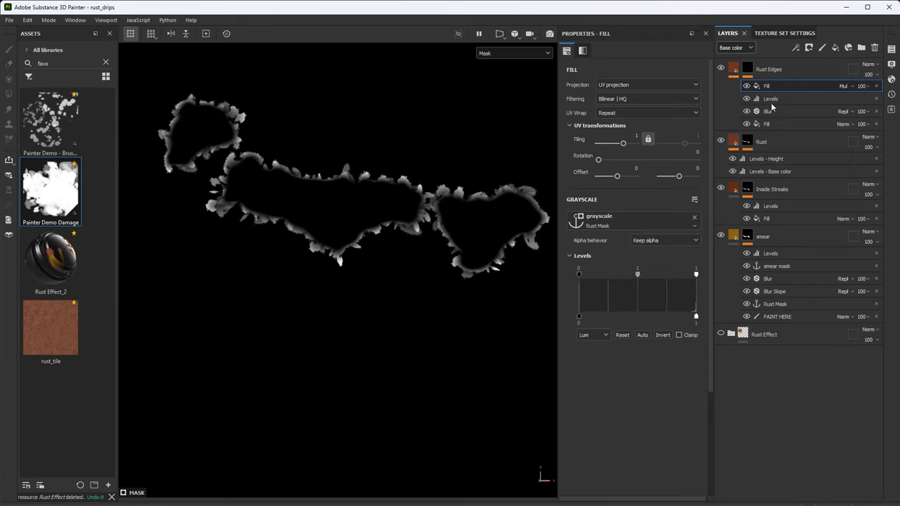
- Add a fill using Perlin Noise as its grayscale to the Rust Edges mask
click(797, 48)
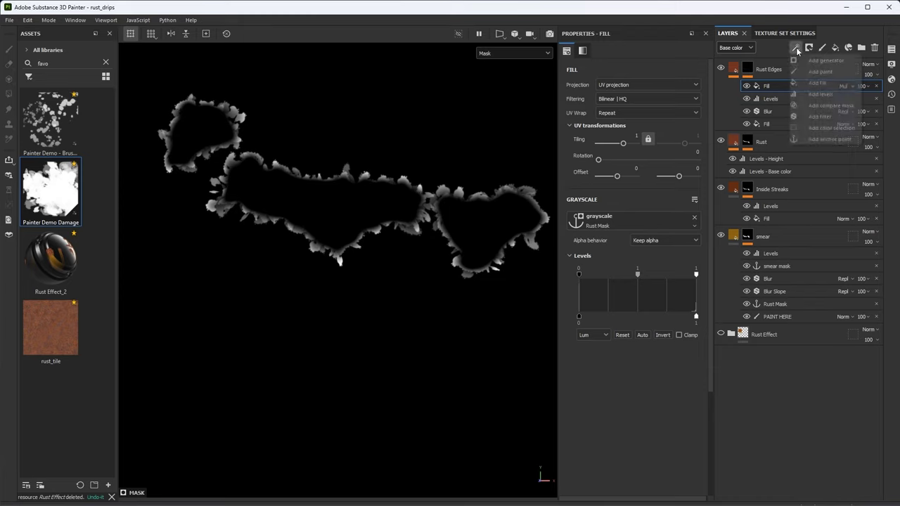
click(819, 83)
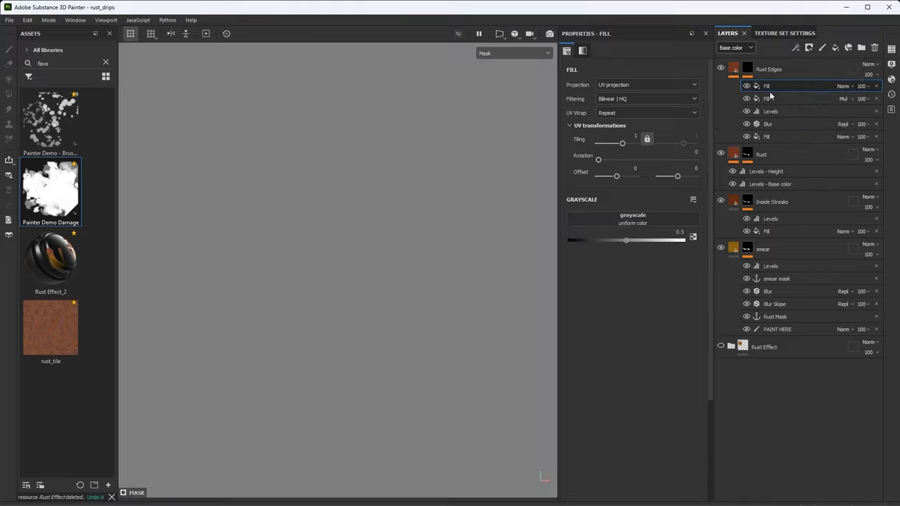
click(580, 222)
mouse_move(640, 261)
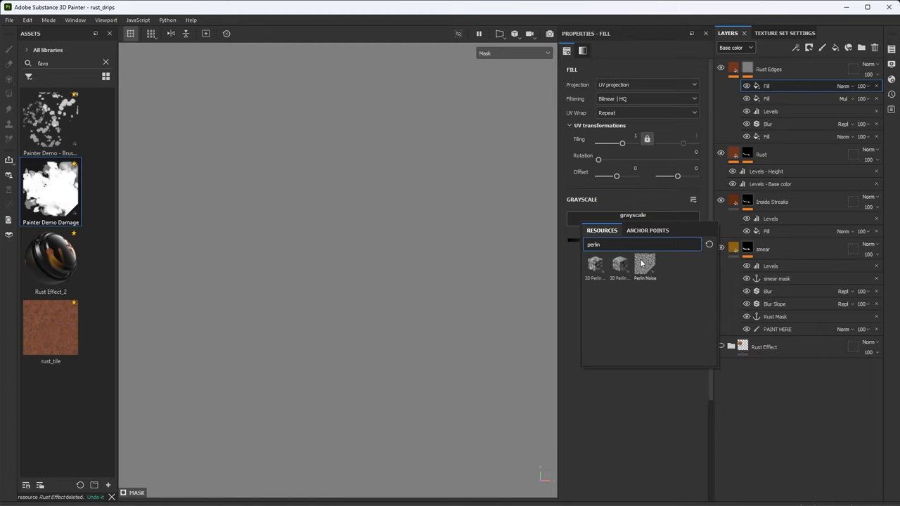
click(644, 263)
- Set the Perlin Noise tiling to 12 and its blend mode to Multiply
click(637, 137)
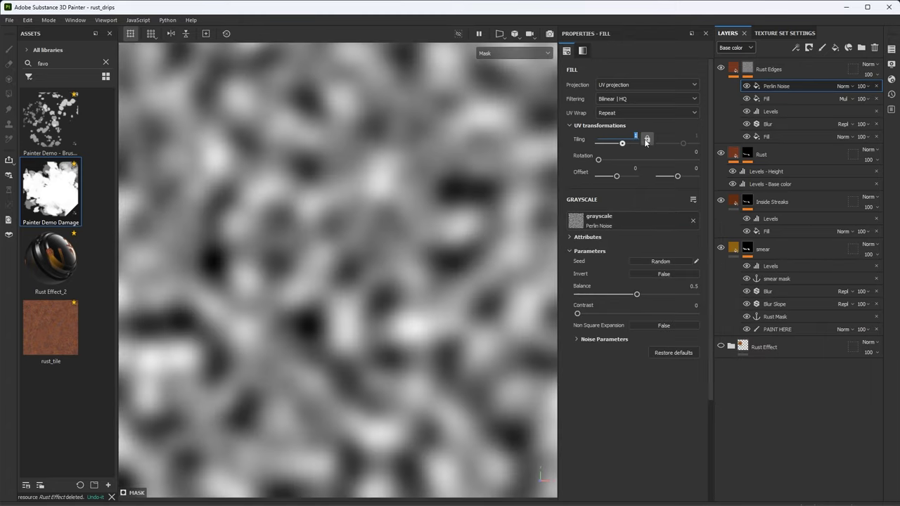
text(12)
key(Return)
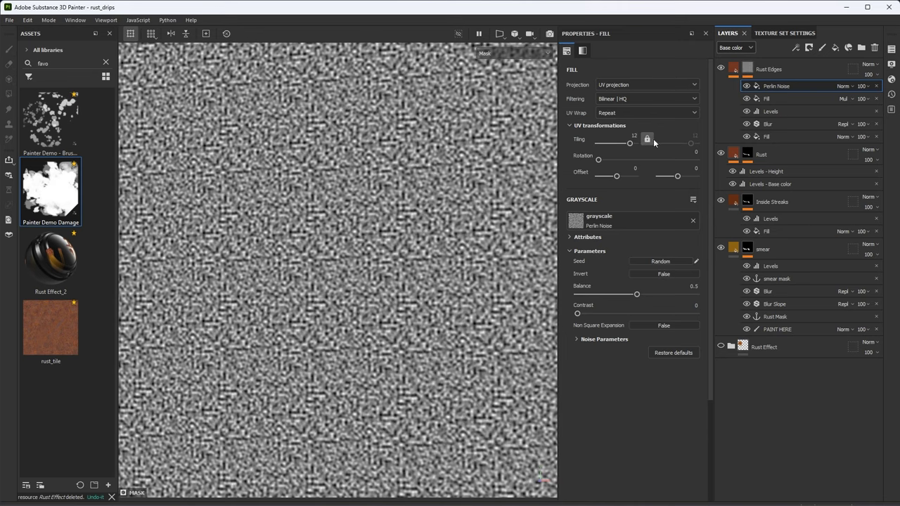
click(844, 86)
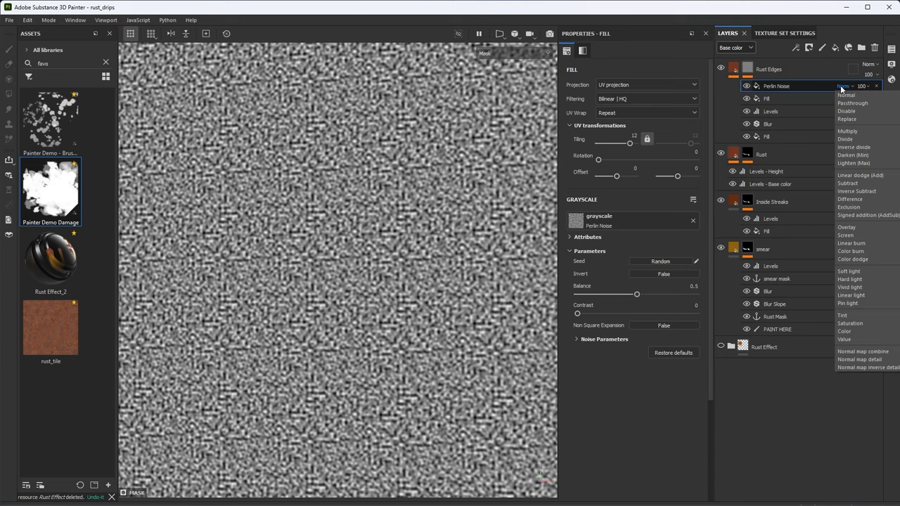
click(847, 131)
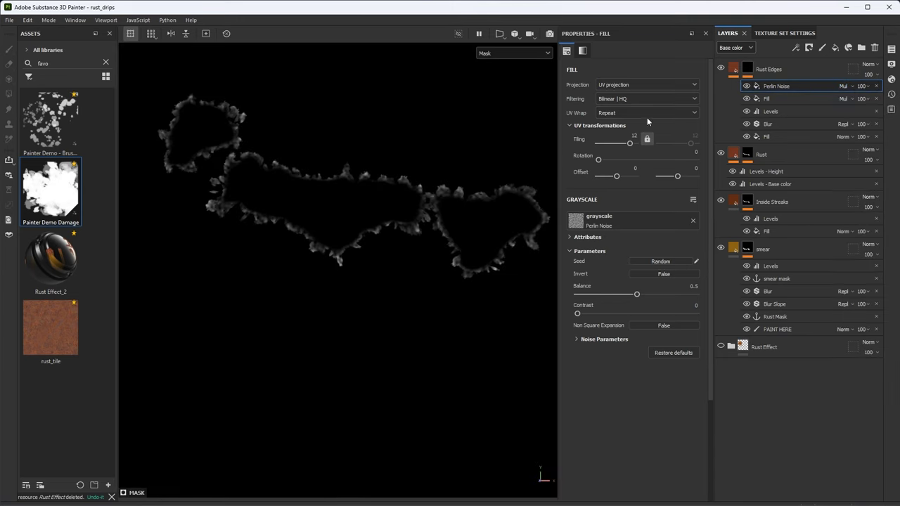
click(808, 49)
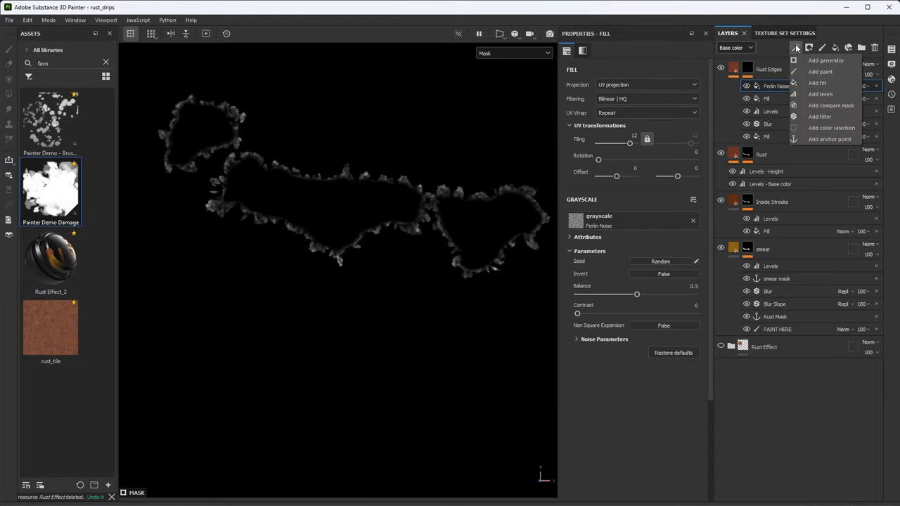
- Add a Levels effect above Perlin Noise and pull its white point far down
click(825, 95)
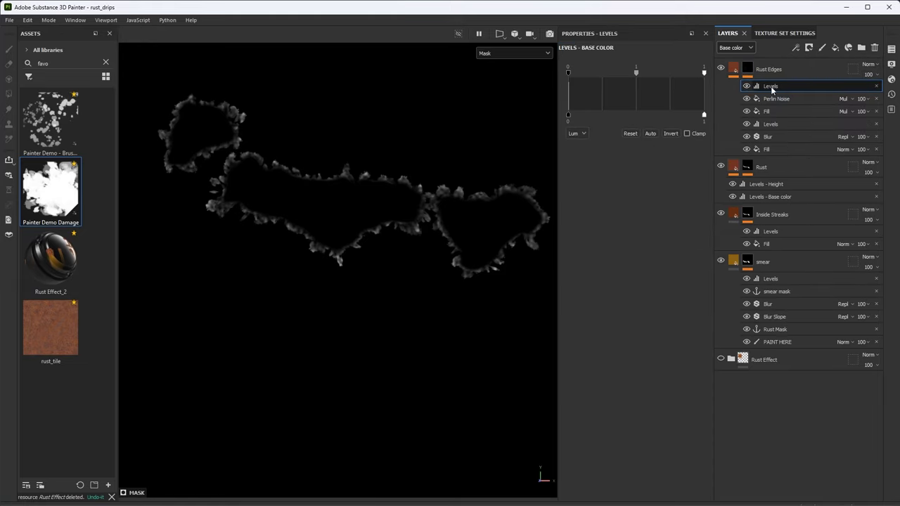
drag(704, 72, 666, 74)
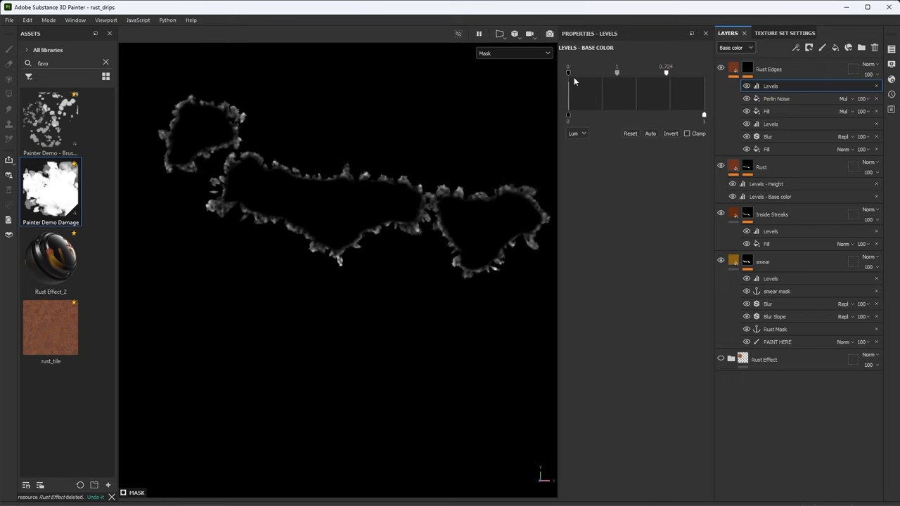
drag(568, 72, 571, 72)
drag(661, 74, 572, 73)
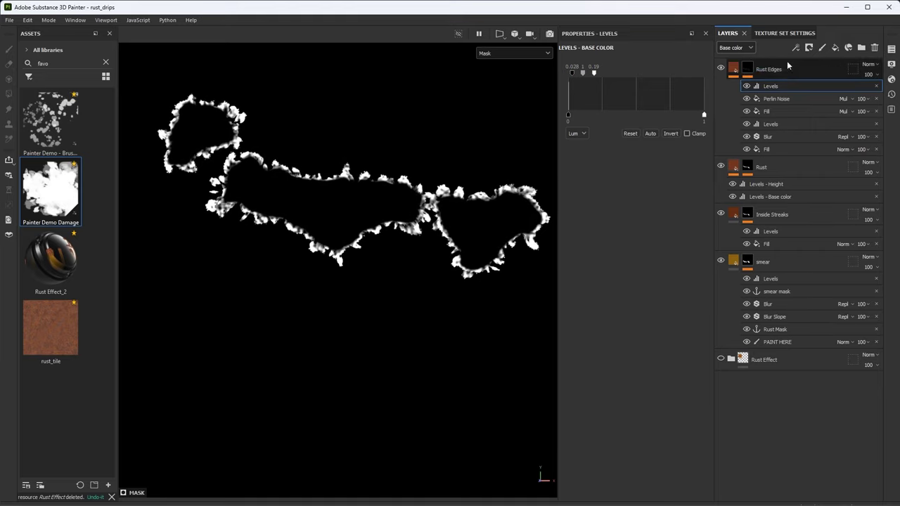
- Switch to Material view, reset the top Levels black point to 0, and lower Blur to 0.51
key(m)
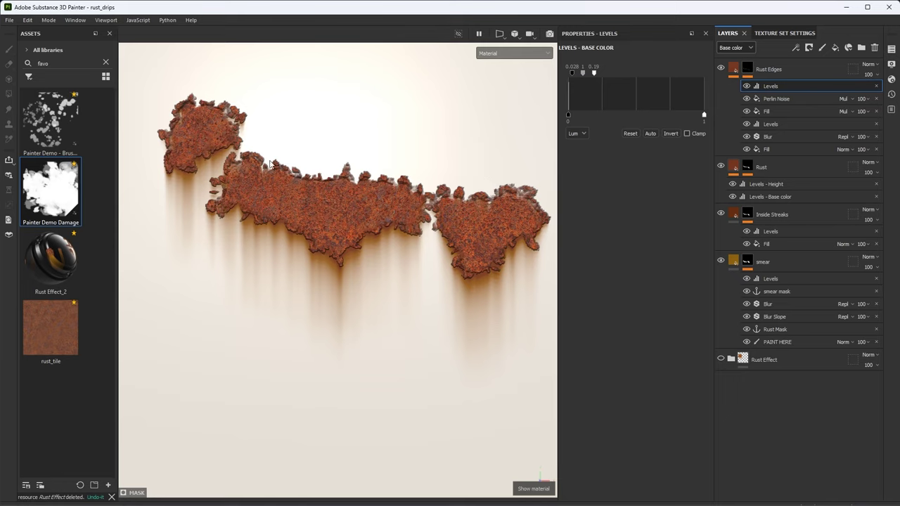
click(733, 68)
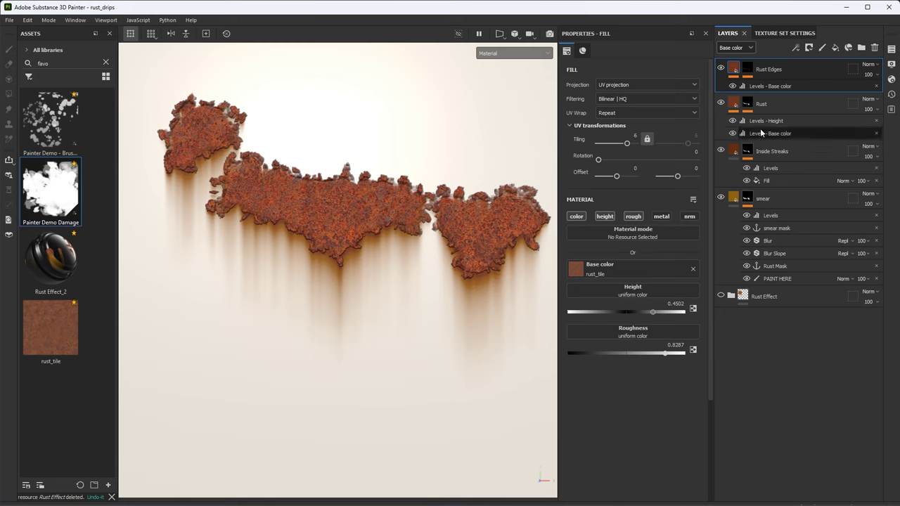
click(747, 69)
click(773, 86)
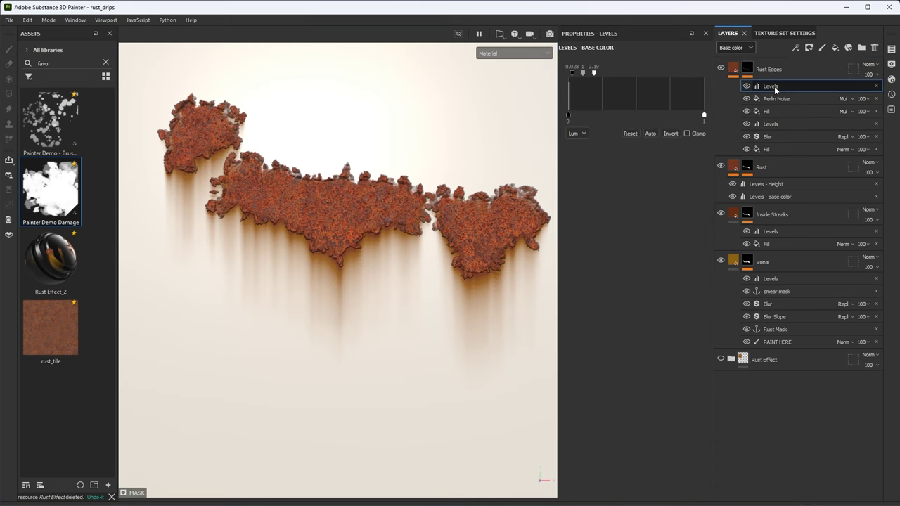
mouse_move(576, 73)
mouse_down()
mouse_move(568, 72)
mouse_move(591, 78)
mouse_up()
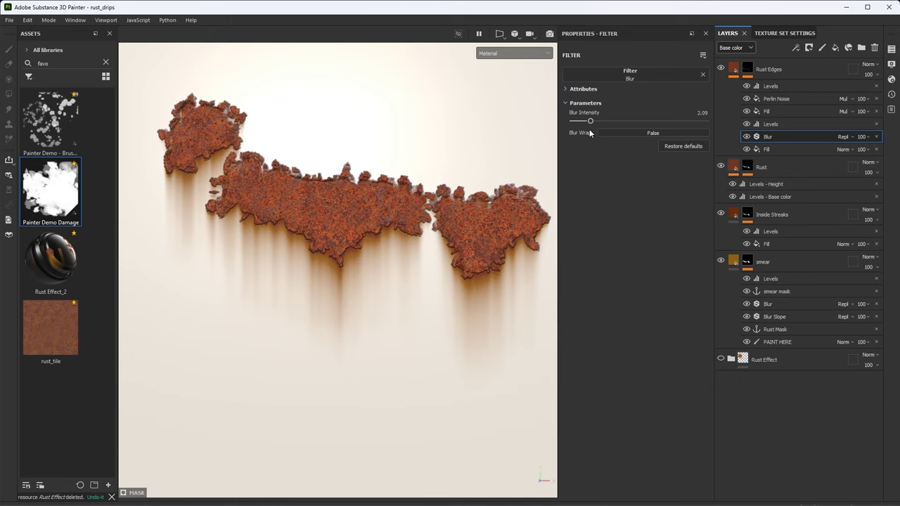
drag(590, 121, 577, 121)
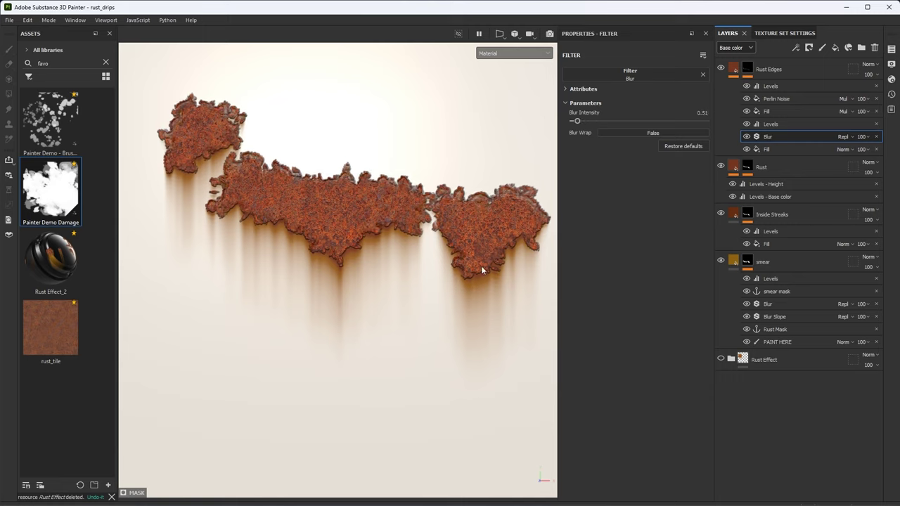
- Set the lower Levels white point to about 0.8 and midpoint to 2.111
scroll(464, 264, up, 2)
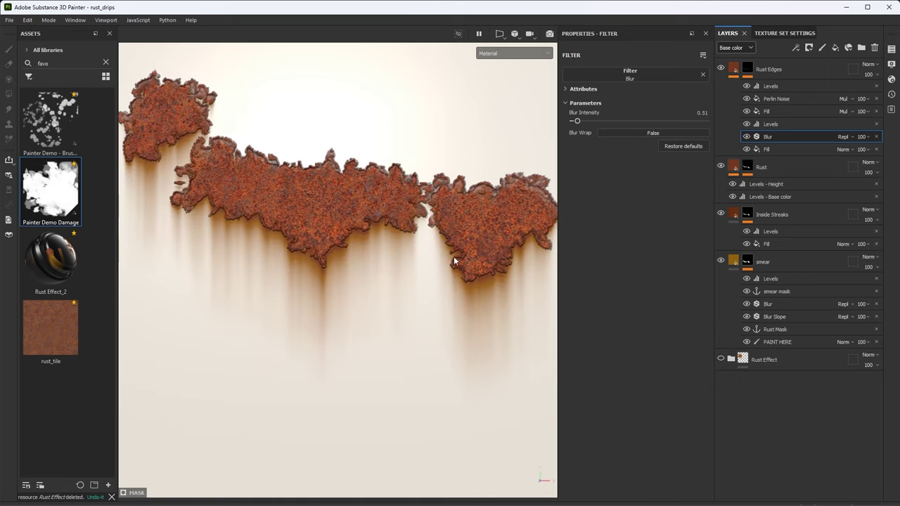
scroll(451, 224, down, 1)
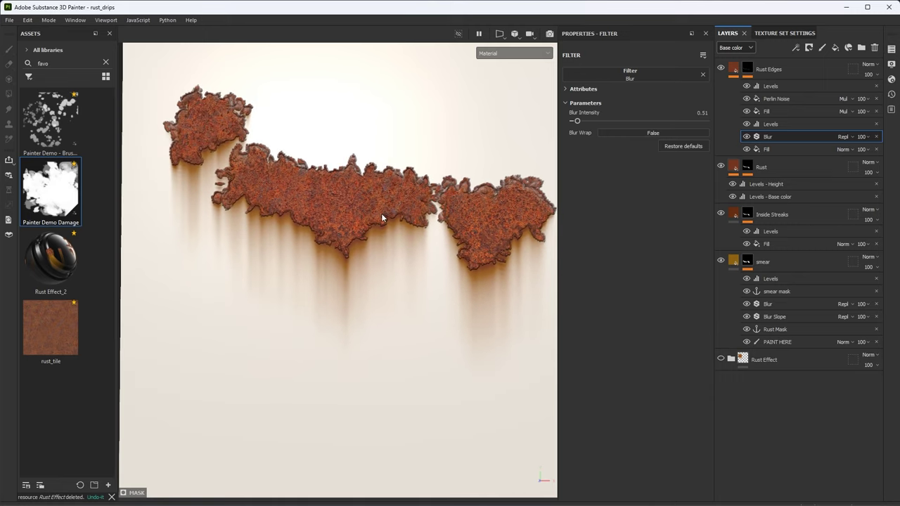
click(768, 124)
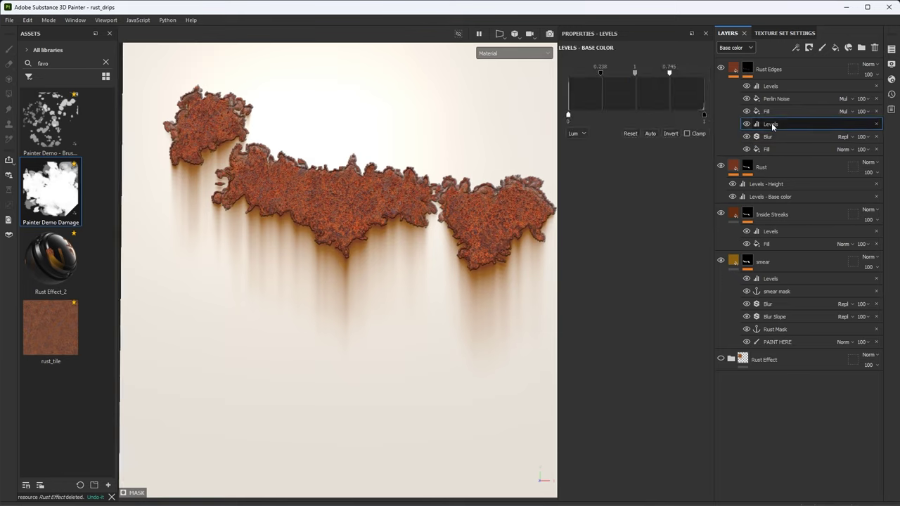
drag(675, 73, 642, 75)
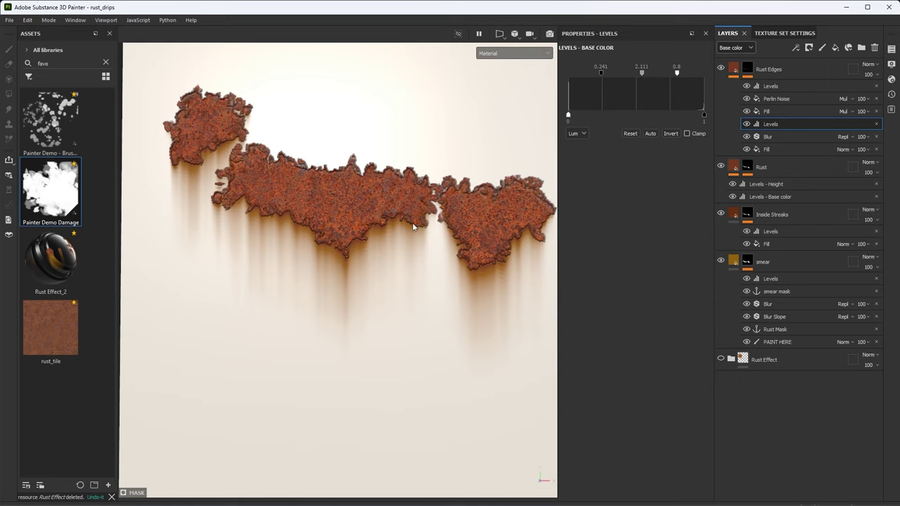
mouse_move(435, 188)
alt+mouse_down()
mouse_move(415, 191)
mouse_move(432, 199)
alt+mouse_up()
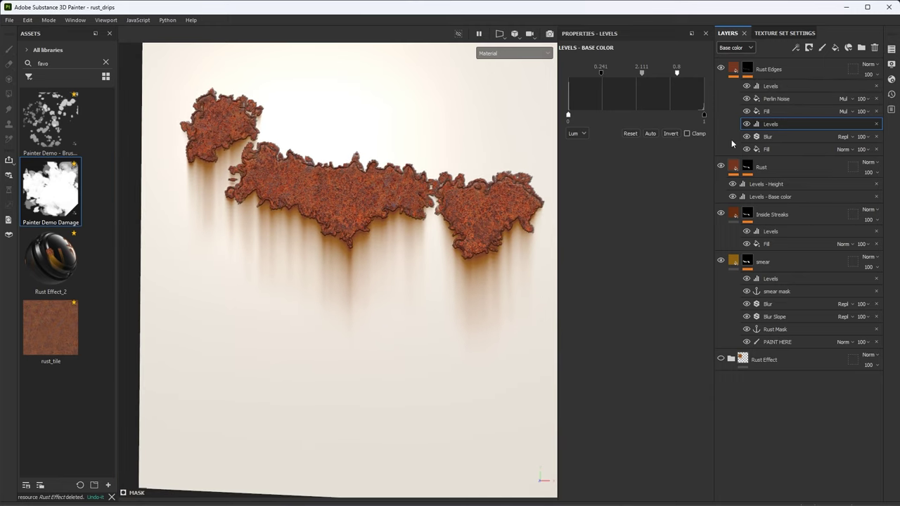
- Set Rust Edges' Levels - Base color to black 0.052, midtone 1.676, white 0.434
click(734, 70)
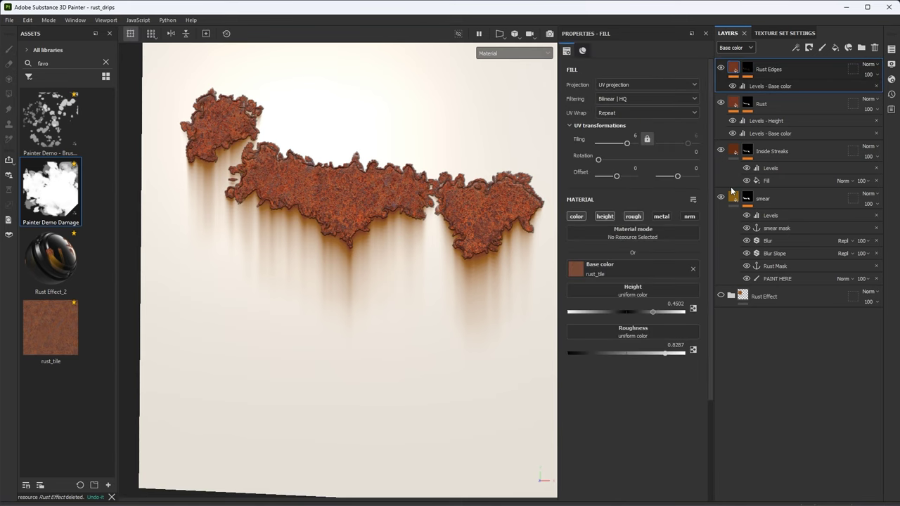
click(761, 84)
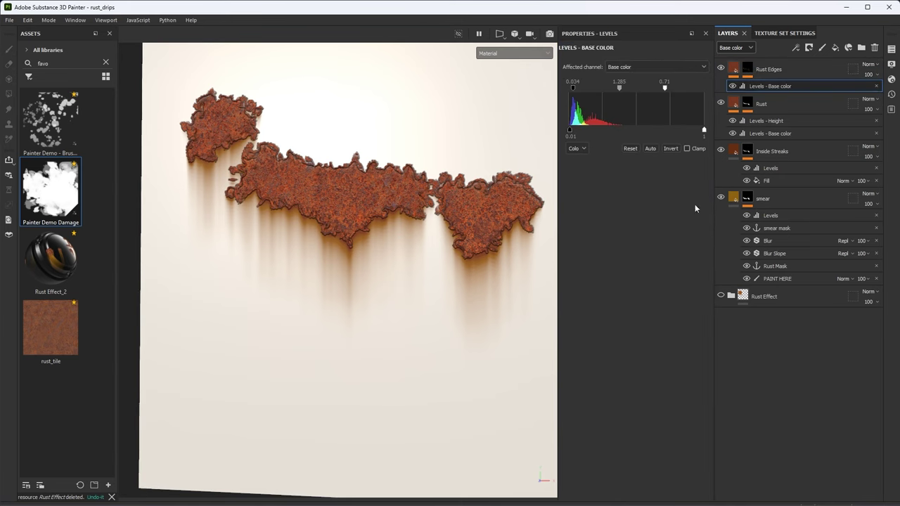
drag(666, 89, 630, 93)
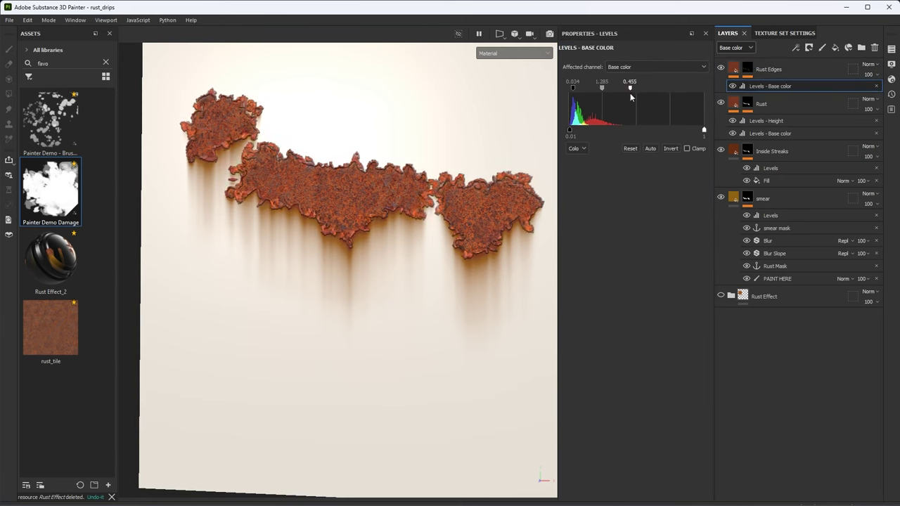
drag(573, 89, 576, 95)
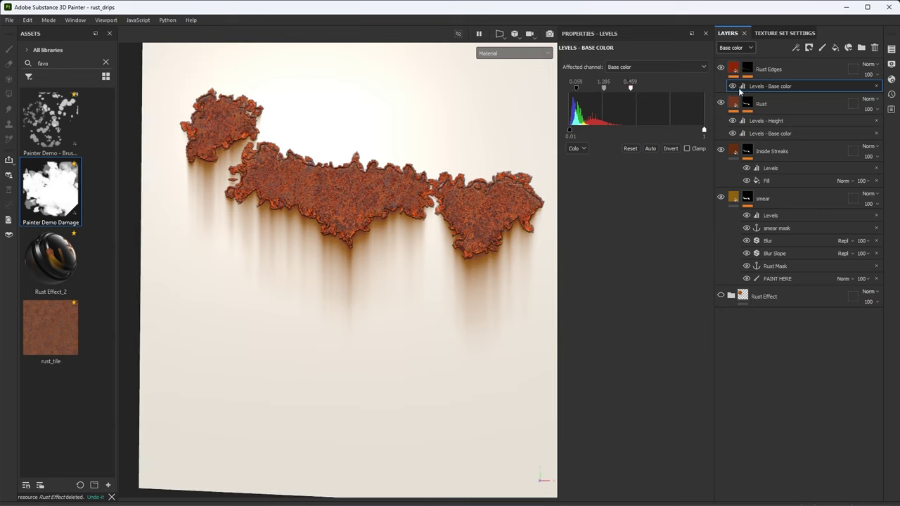
mouse_move(603, 93)
mouse_down()
mouse_move(573, 91)
mouse_move(621, 92)
mouse_up()
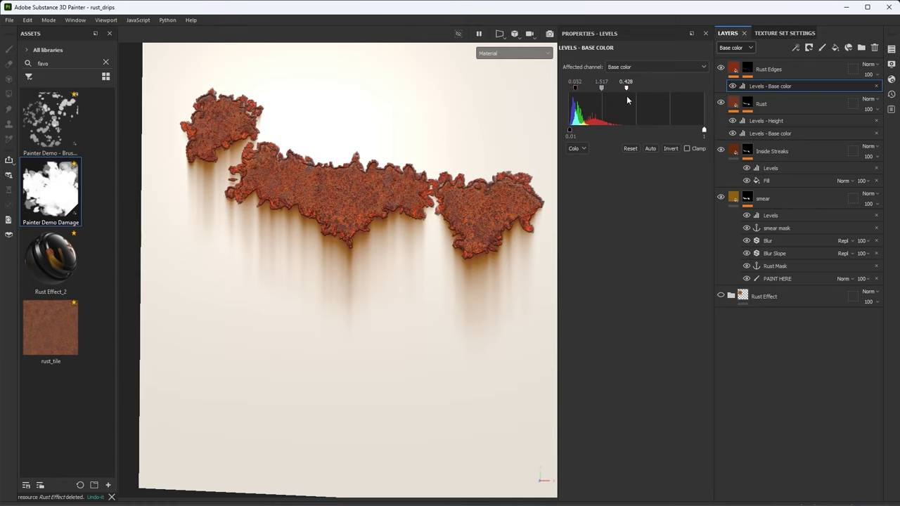
drag(602, 88, 602, 90)
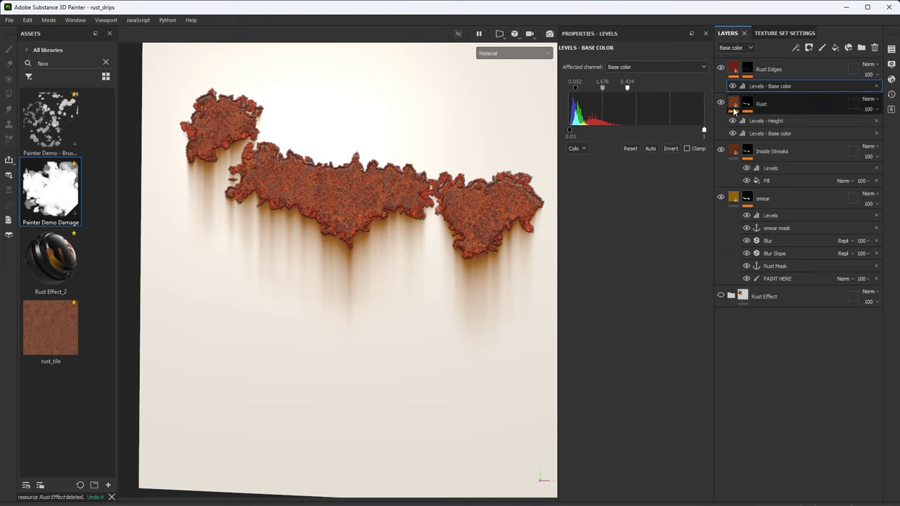
click(747, 70)
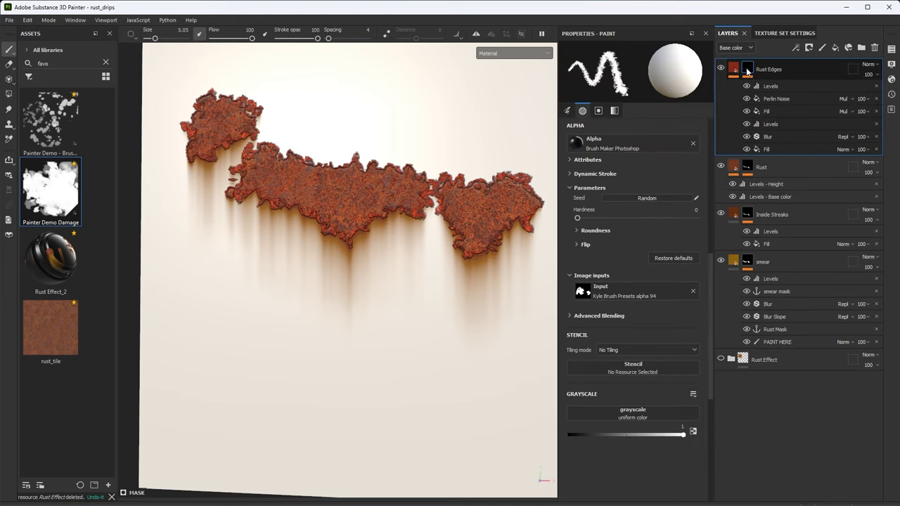
- Lower the mask's Perlin Noise balance to 0.33 and add slight disorder
click(778, 98)
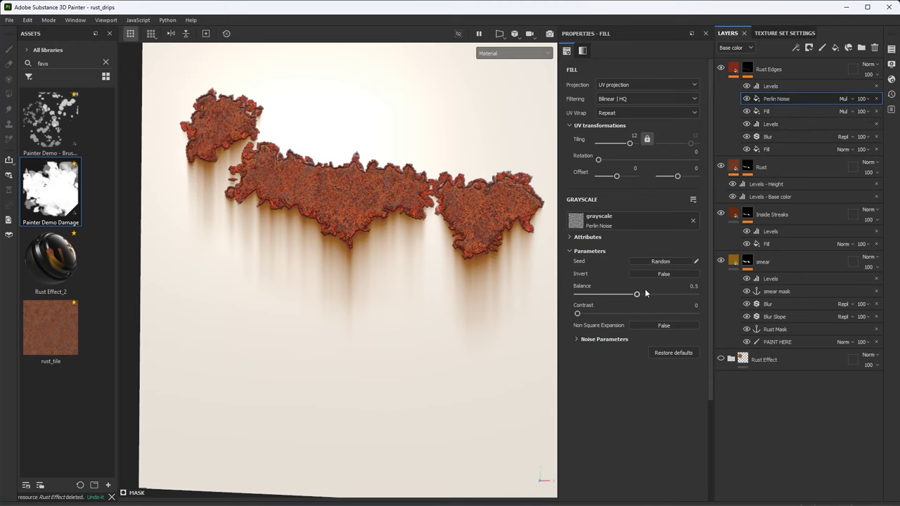
drag(636, 294, 616, 295)
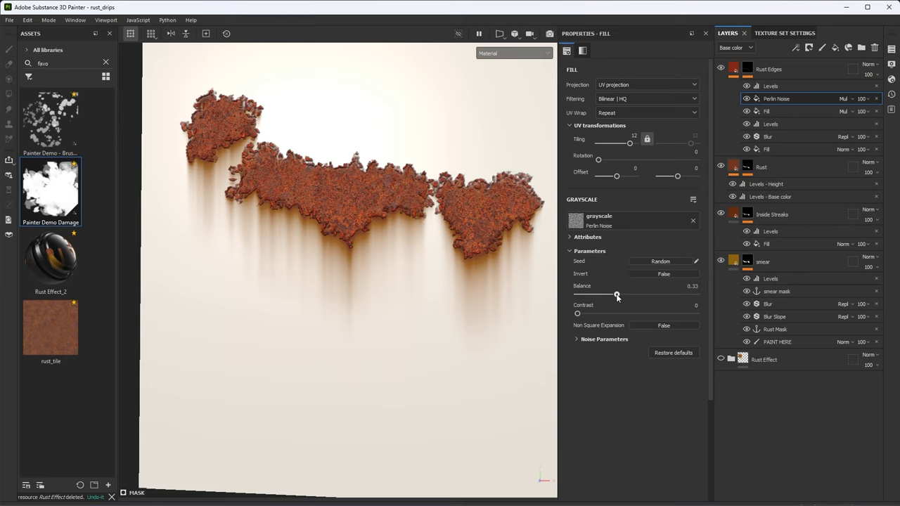
click(575, 339)
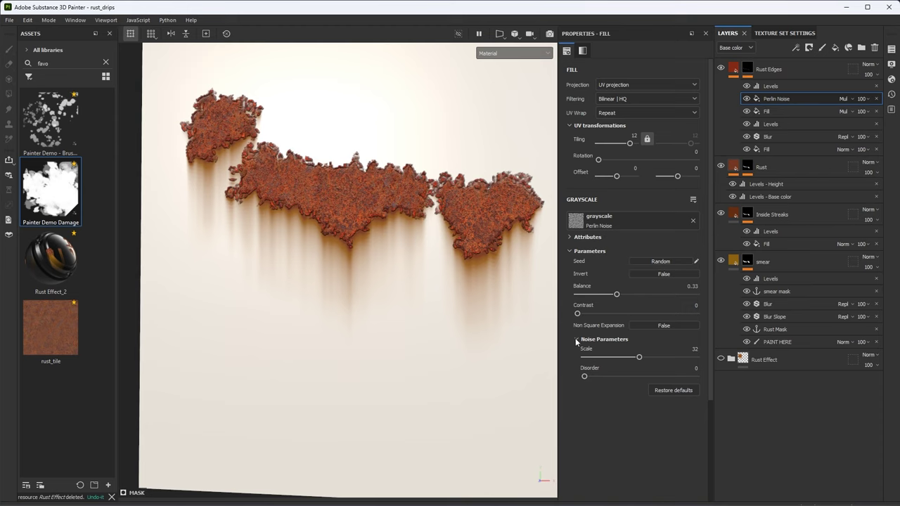
mouse_move(583, 376)
mouse_down()
mouse_move(633, 377)
mouse_move(583, 376)
mouse_up()
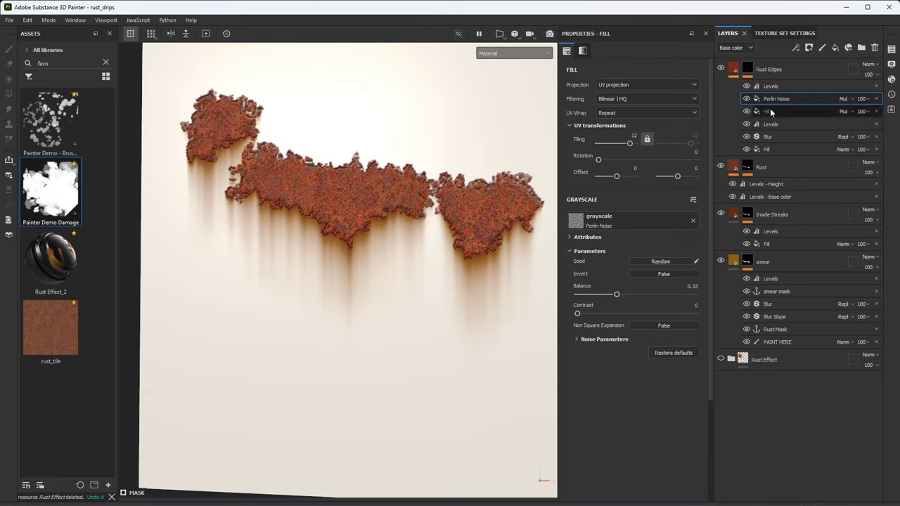
- Nudge the mask Levels white point up and raise Blur intensity to 0.85
click(774, 87)
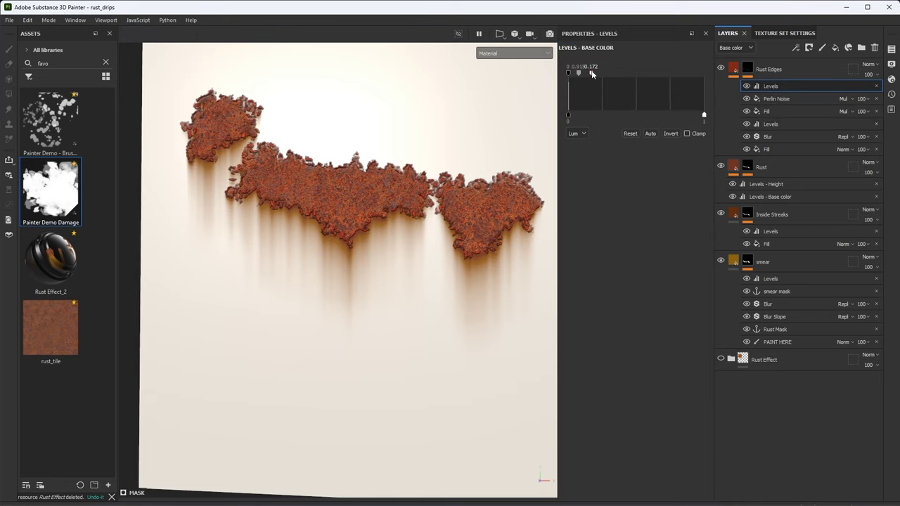
drag(591, 74, 594, 80)
click(770, 136)
drag(577, 121, 580, 120)
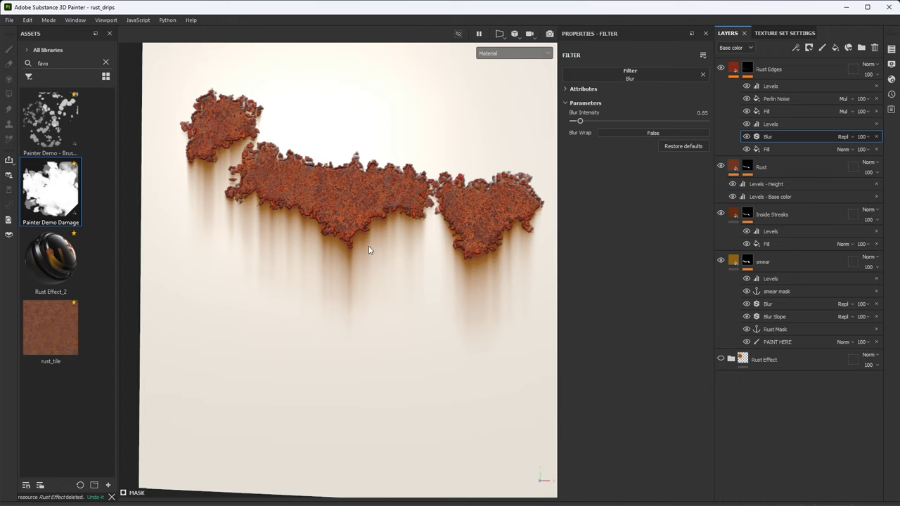
- Add a fill layer named Edge Bubbling using only height, set to 0.4502
click(799, 73)
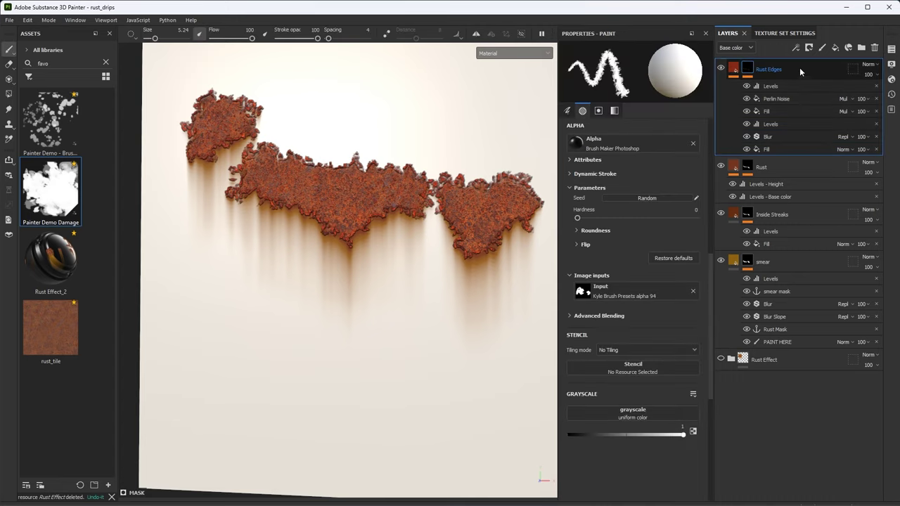
click(836, 47)
double_click(772, 69)
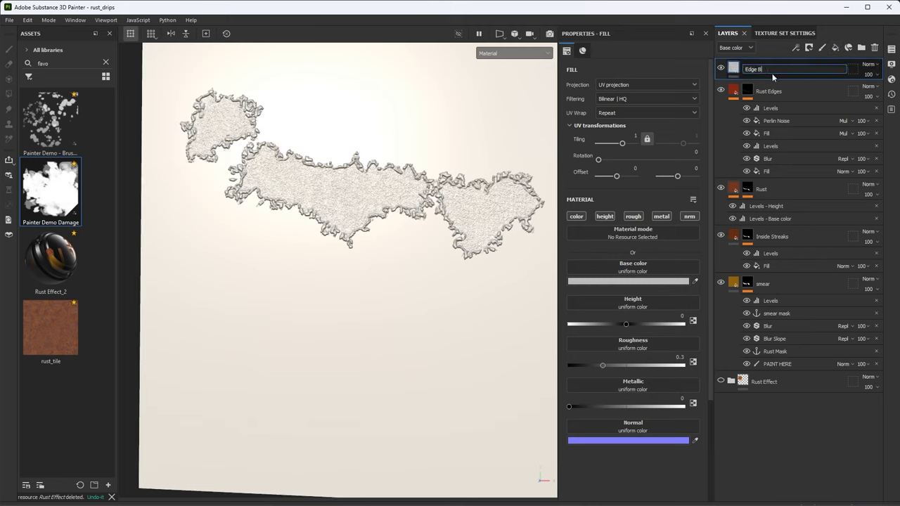
text(Edge Bubbling)
key(Return)
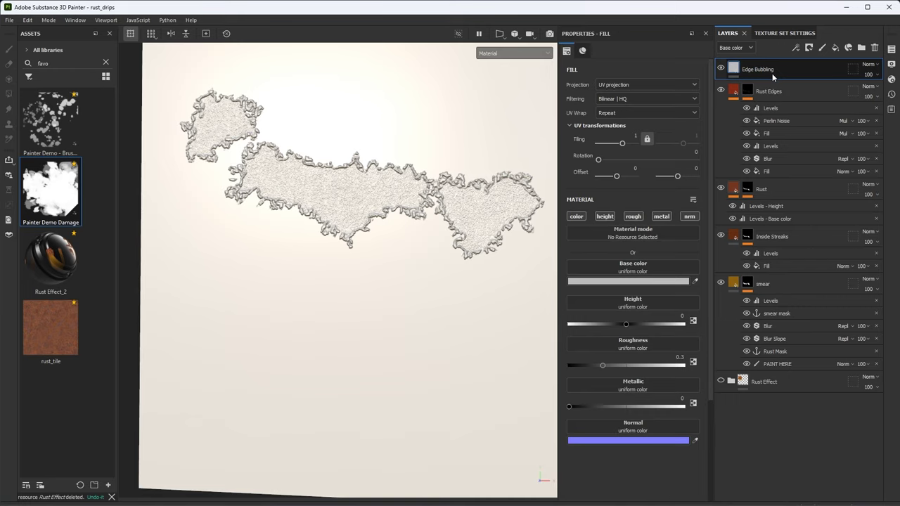
click(606, 217)
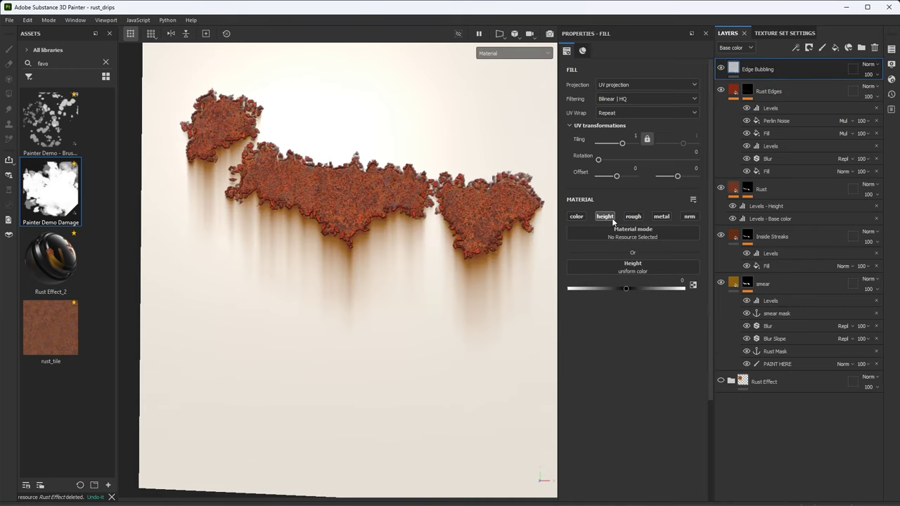
drag(629, 288, 648, 292)
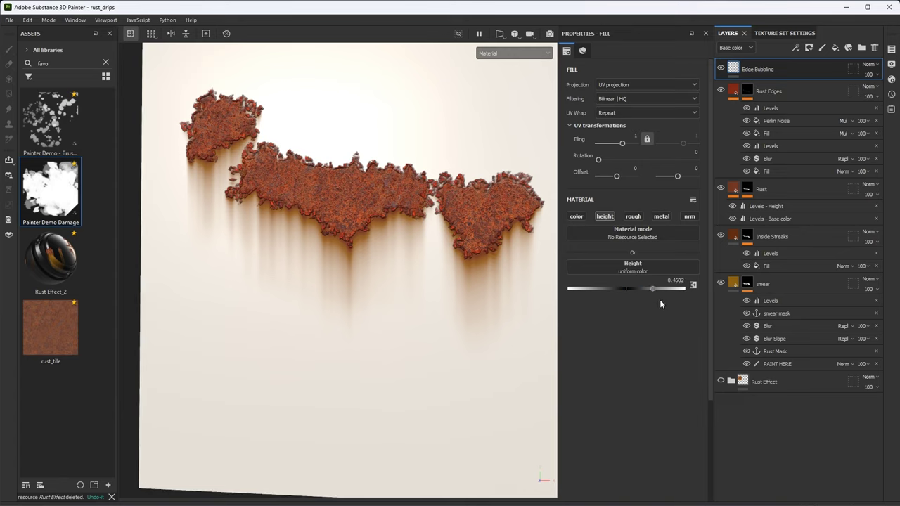
- Give Edge Bubbling a black mask containing a Fill effect
click(808, 47)
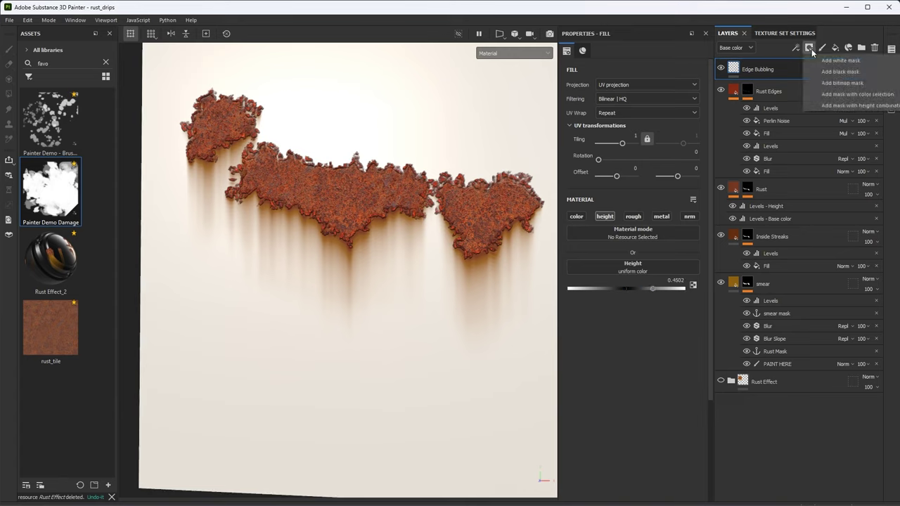
click(831, 73)
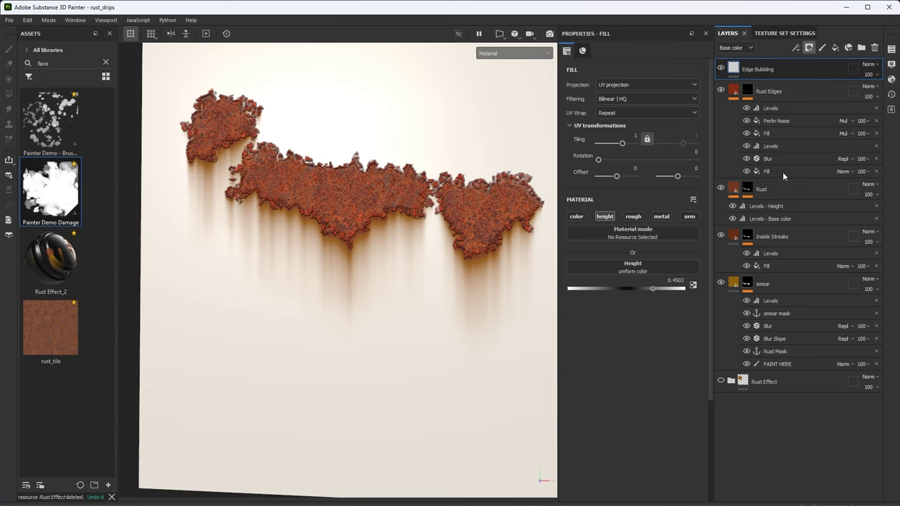
click(798, 49)
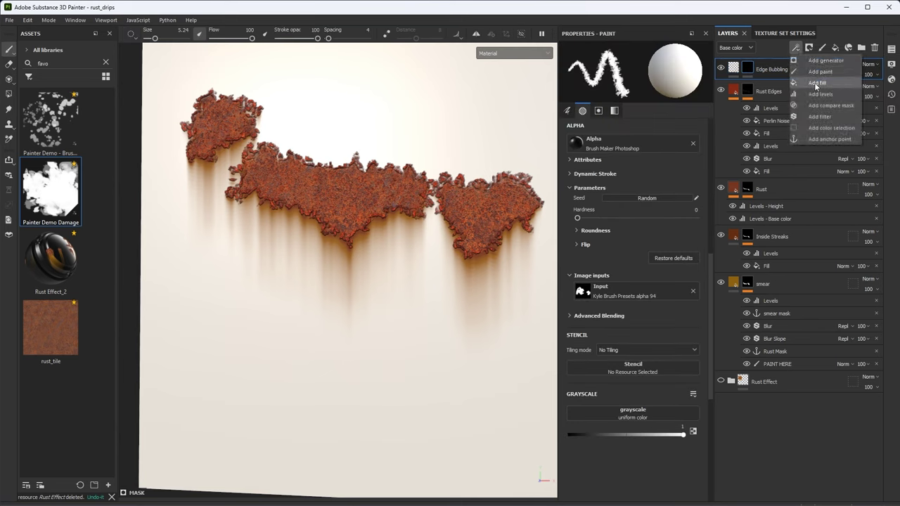
click(817, 87)
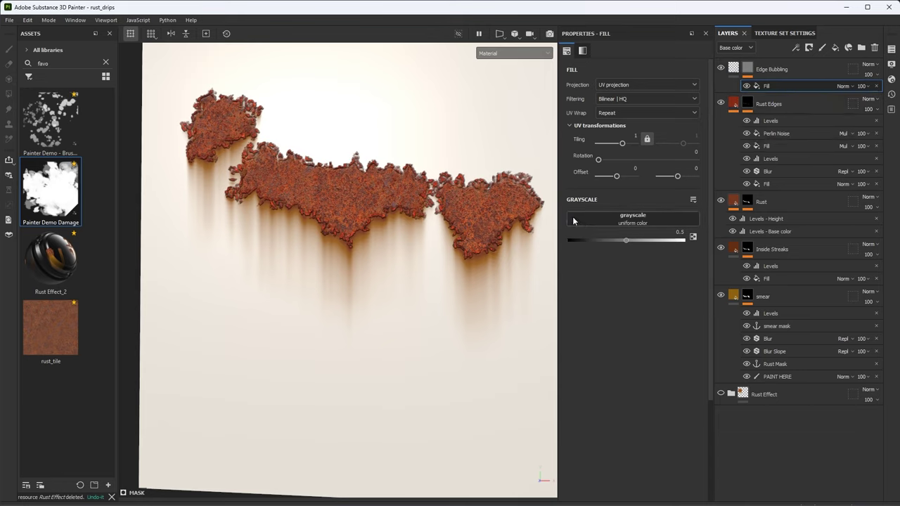
- Use the Rust Mask anchor point as the mask fill's grayscale and display the mask
click(573, 219)
click(636, 227)
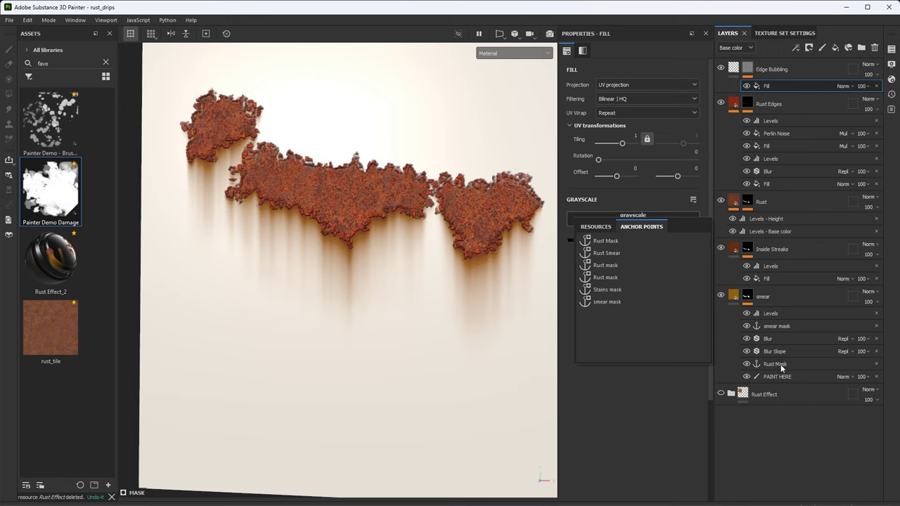
click(608, 242)
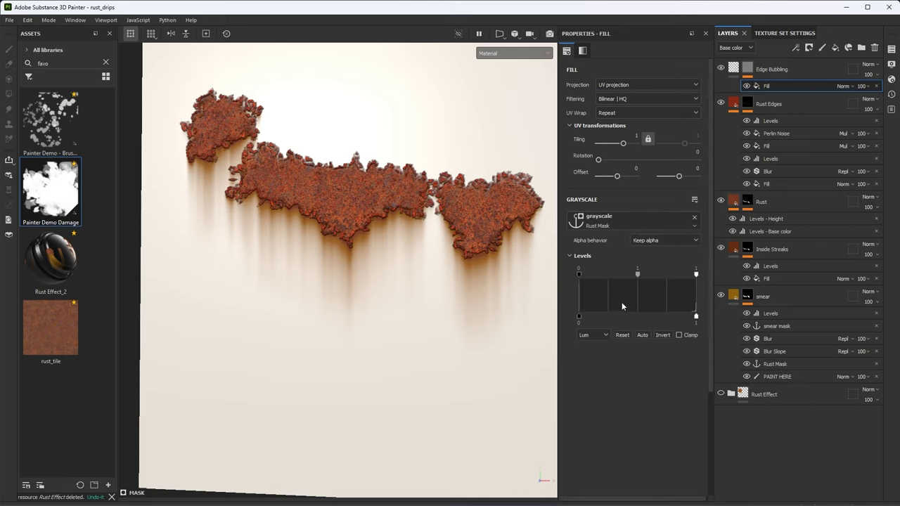
alt+click(747, 69)
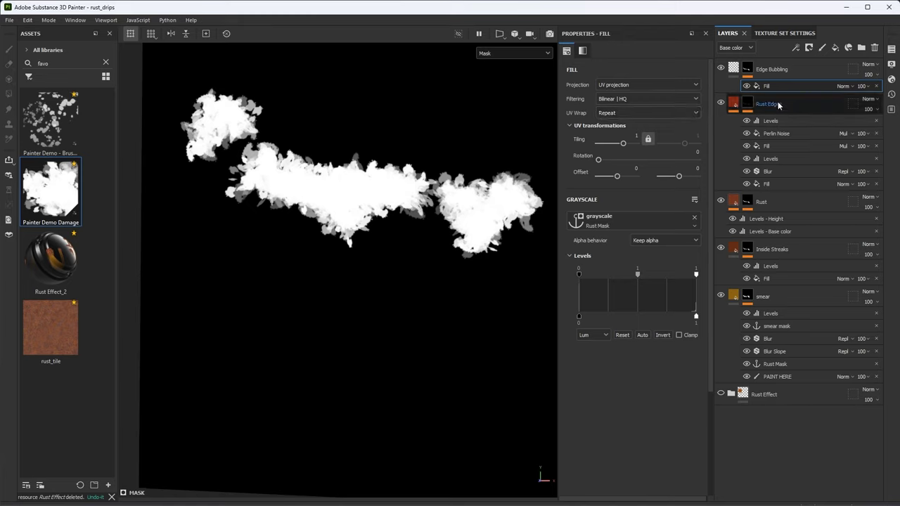
- Add a Blur filter at 1.47 to the mask and duplicate the Rust Mask fill
click(796, 47)
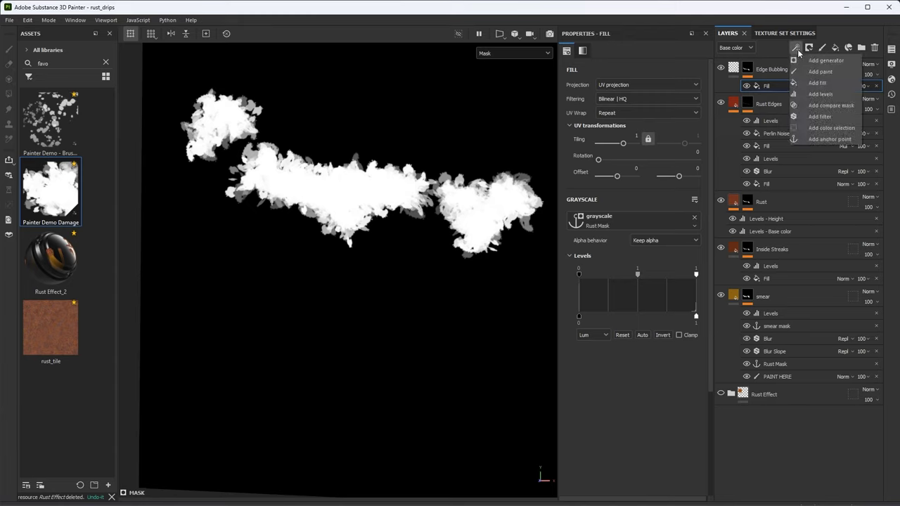
click(817, 119)
click(604, 72)
click(694, 109)
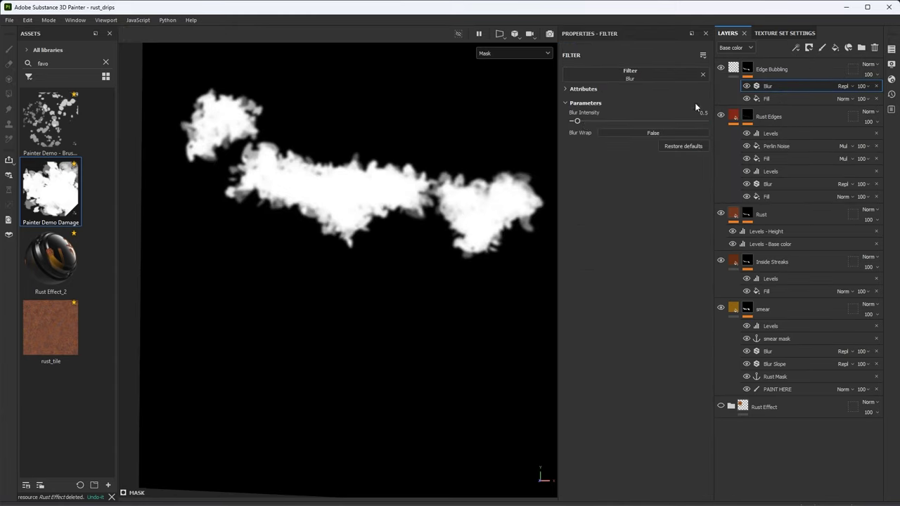
drag(582, 121, 585, 121)
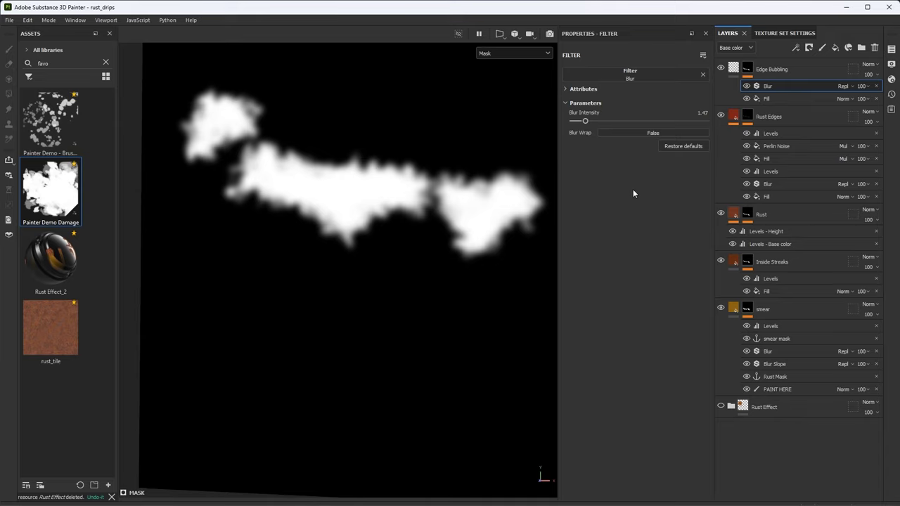
click(777, 98)
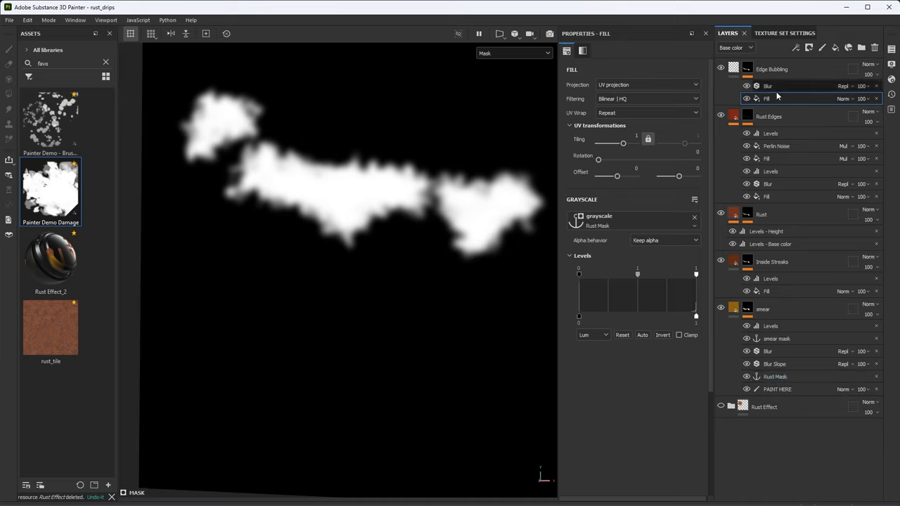
key(ctrl+d)
- Move the duplicate fill above the Blur, set it to Subtract, and widen the Blur
drag(778, 98, 777, 80)
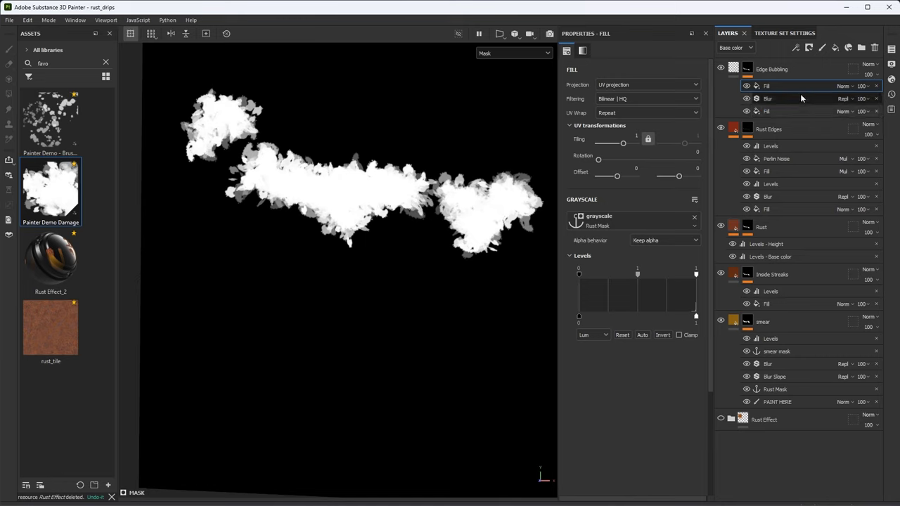
click(843, 86)
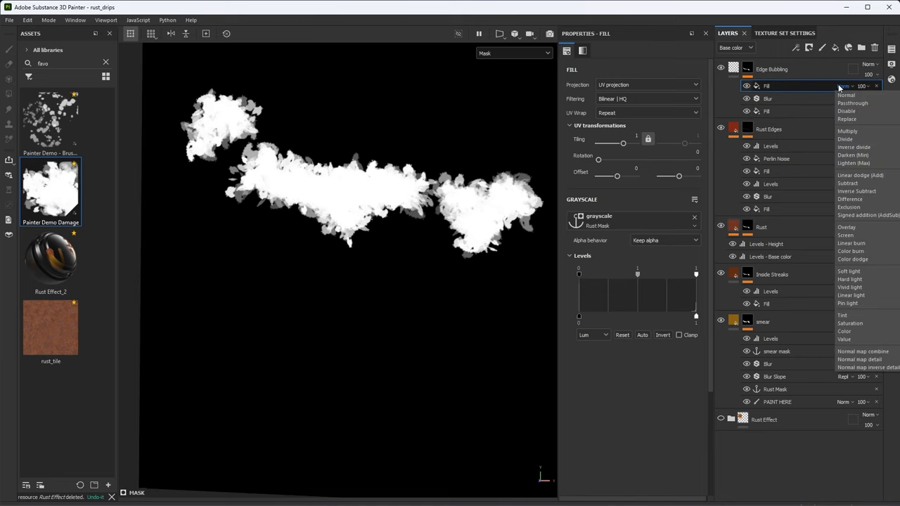
click(848, 183)
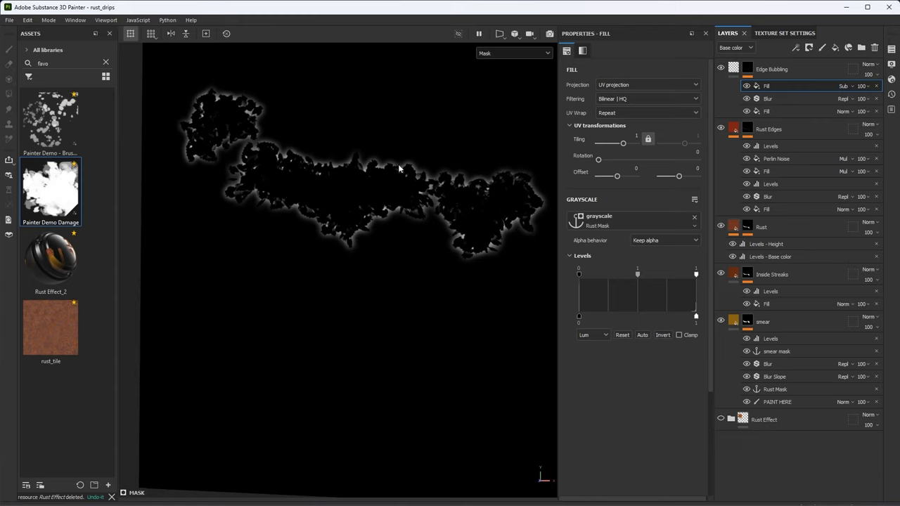
click(768, 99)
drag(585, 120, 604, 121)
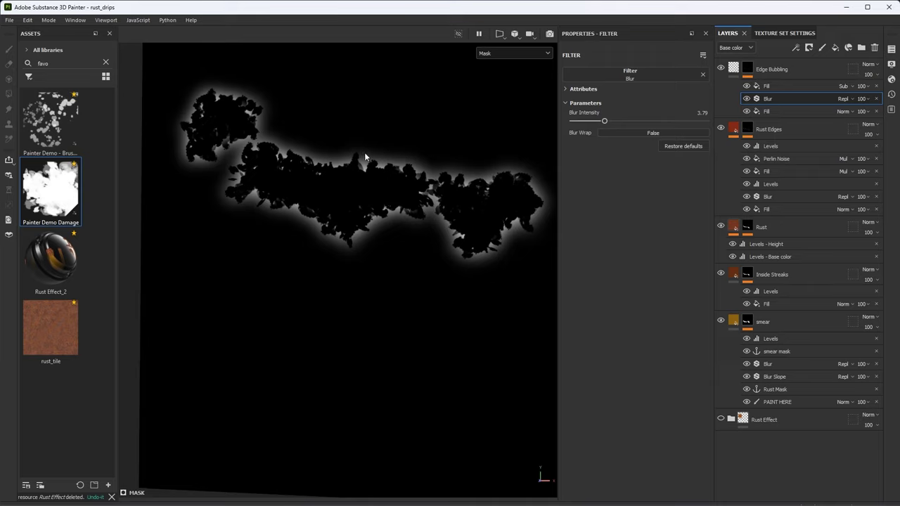
drag(599, 123, 608, 122)
- Add a Levels effect to Edge Bubbling's mask with the white point around 0.445
click(767, 87)
click(796, 47)
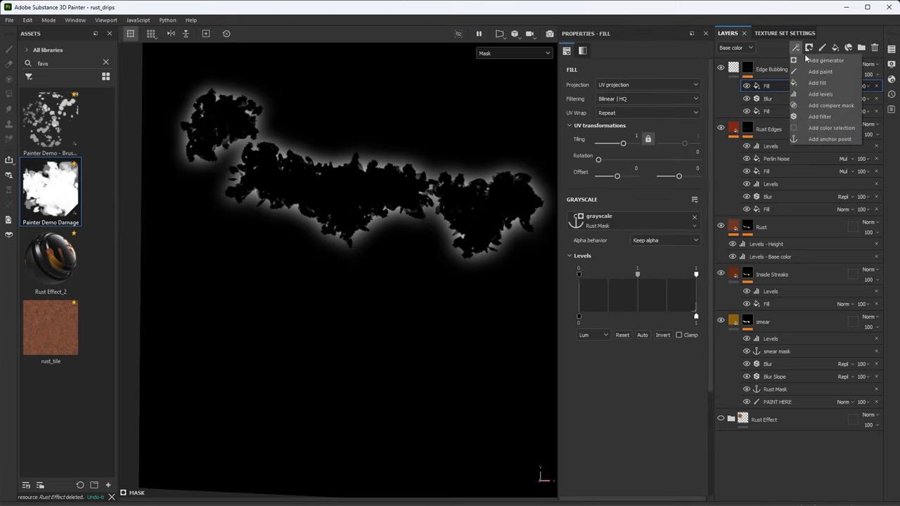
click(798, 93)
drag(704, 73, 630, 73)
drag(568, 73, 568, 72)
drag(628, 72, 626, 72)
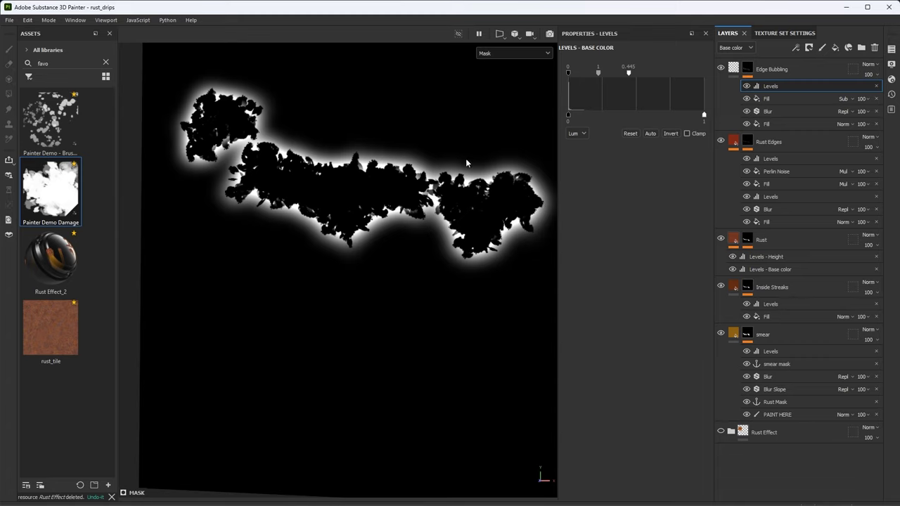
- Add a new fill effect to the mask and choose its grayscale resource
click(796, 48)
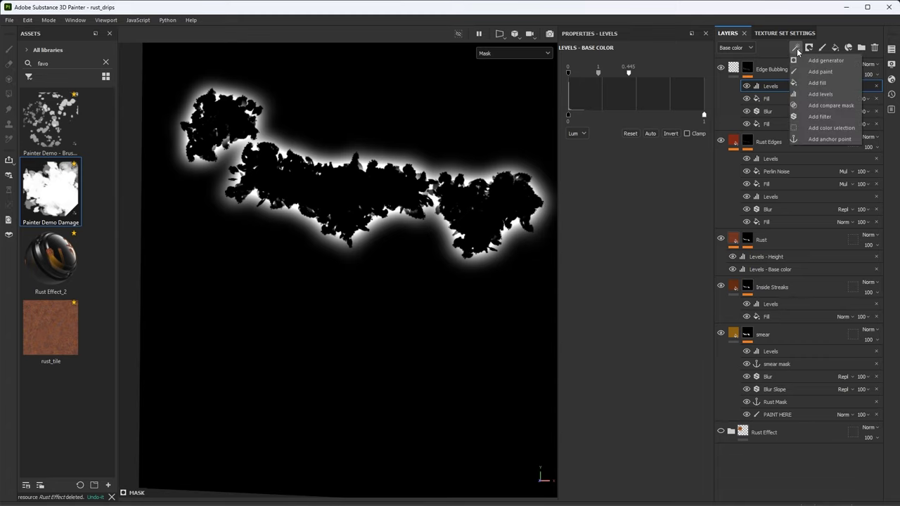
click(813, 84)
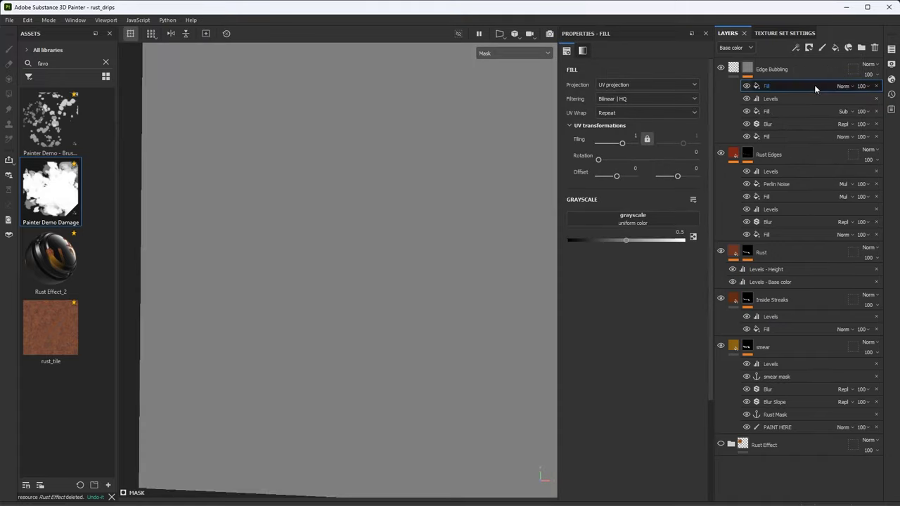
click(579, 218)
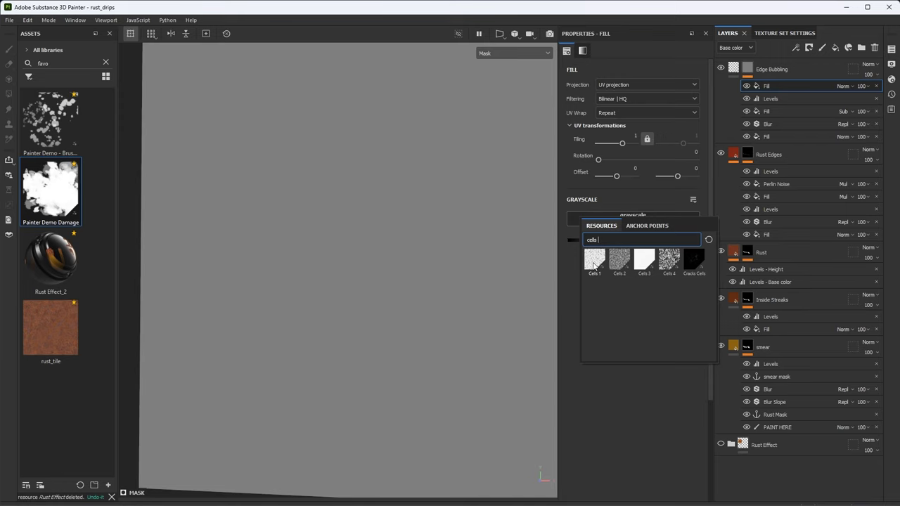
- Use Cells 1 at tiling 6 as the fill, multiplied into Edge Bubbling's mask
mouse_move(596, 264)
click(595, 261)
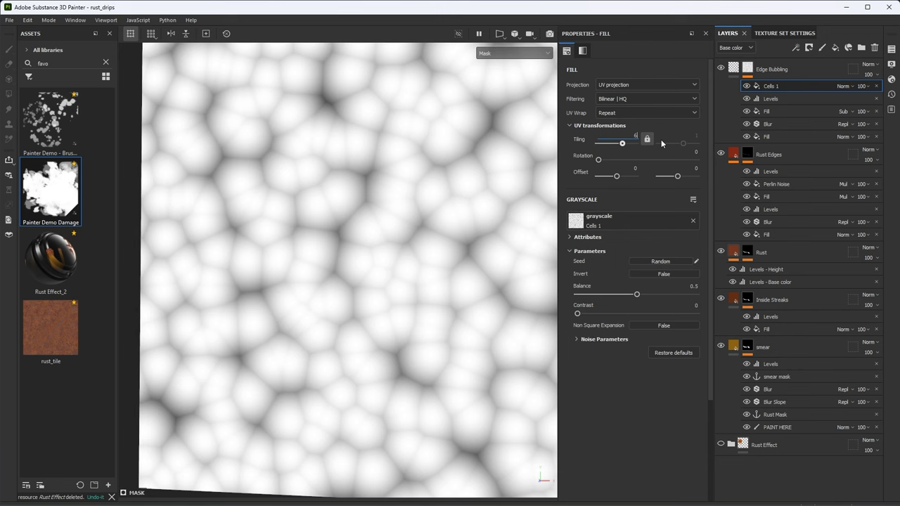
text(6)
key(Return)
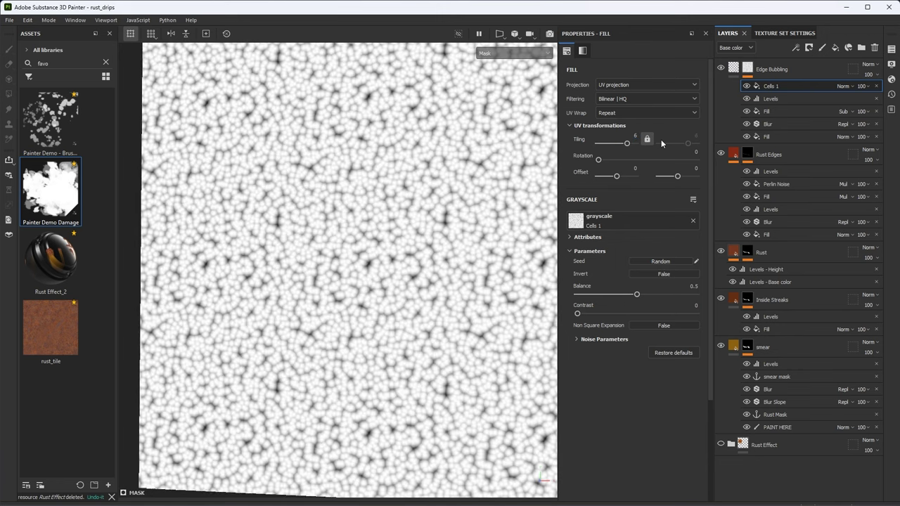
click(839, 85)
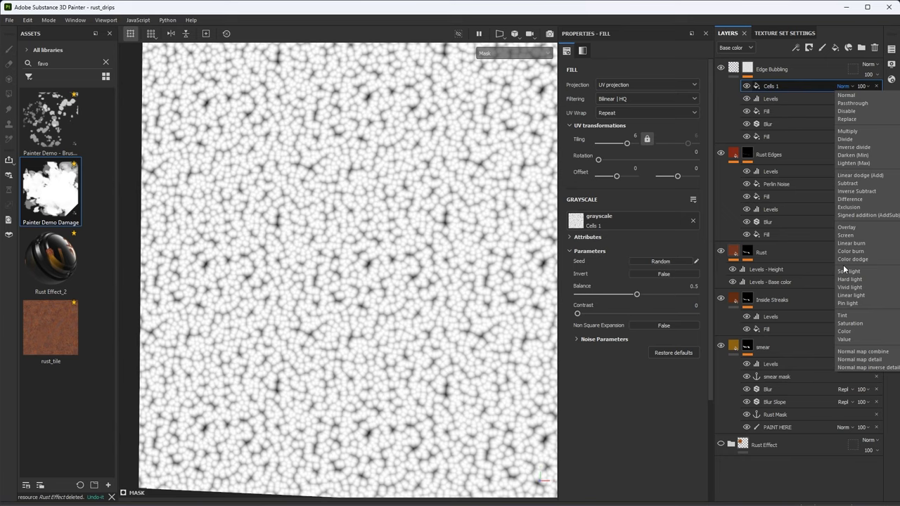
click(847, 131)
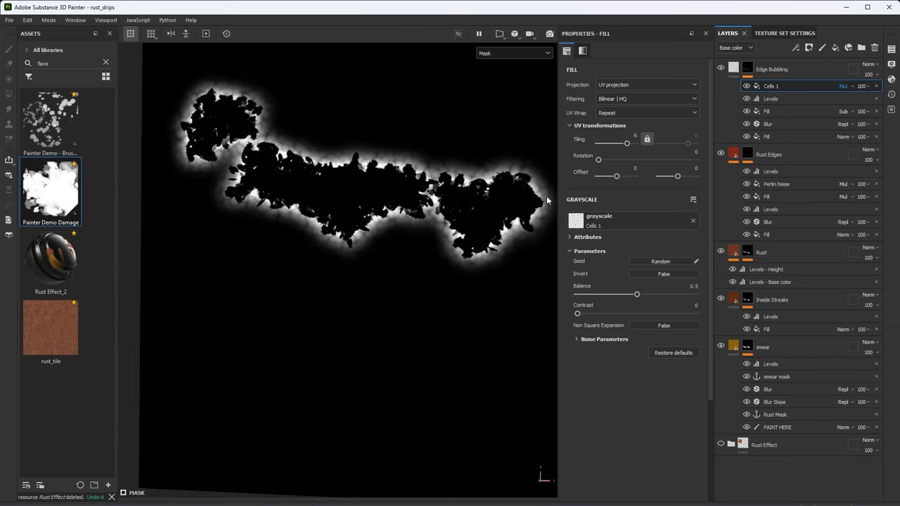
scroll(427, 177, up, 3)
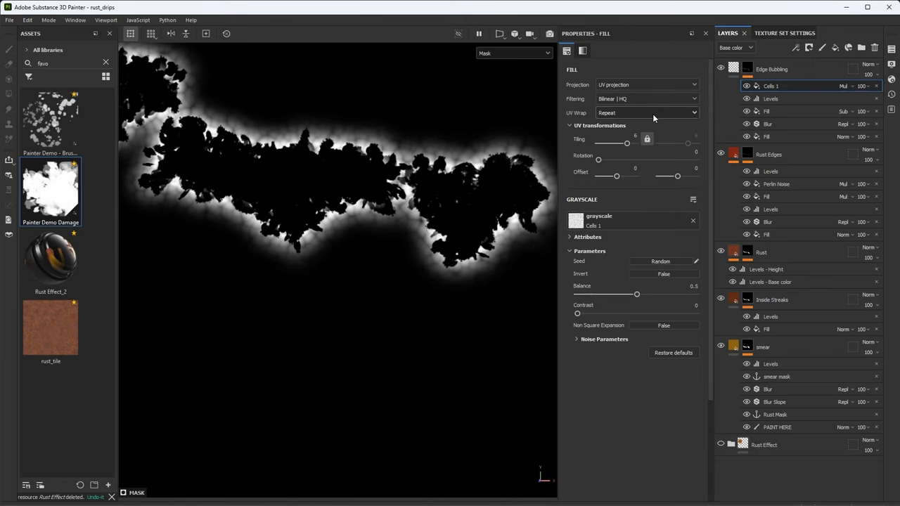
click(795, 48)
- Add a Cells 3 fill to the mask and blend it with Multiply
click(812, 85)
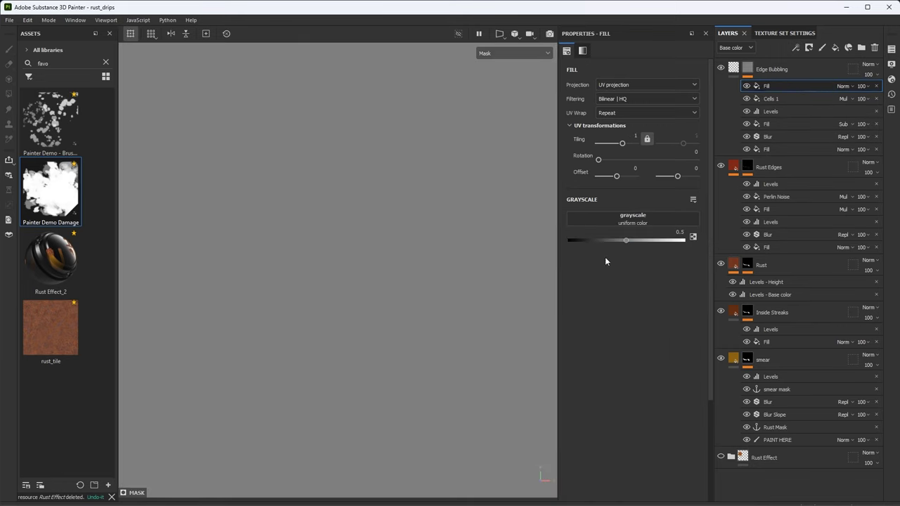
click(573, 218)
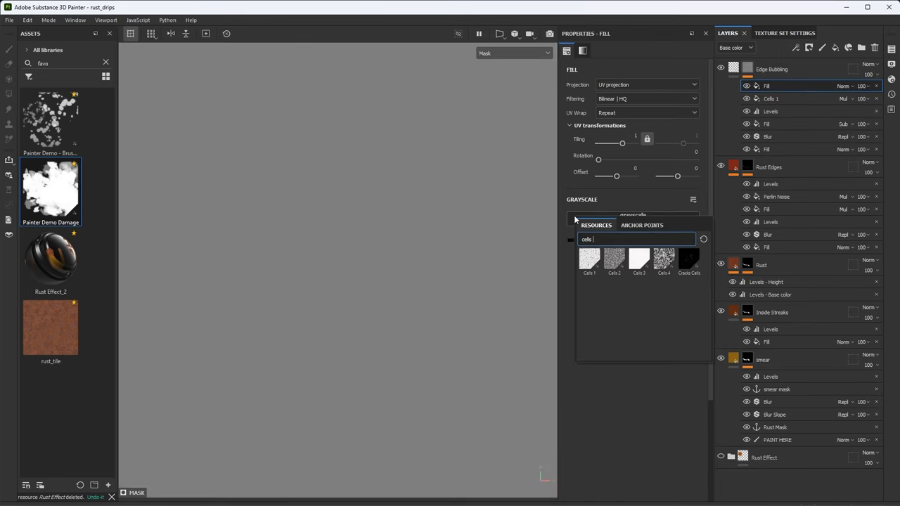
mouse_move(642, 265)
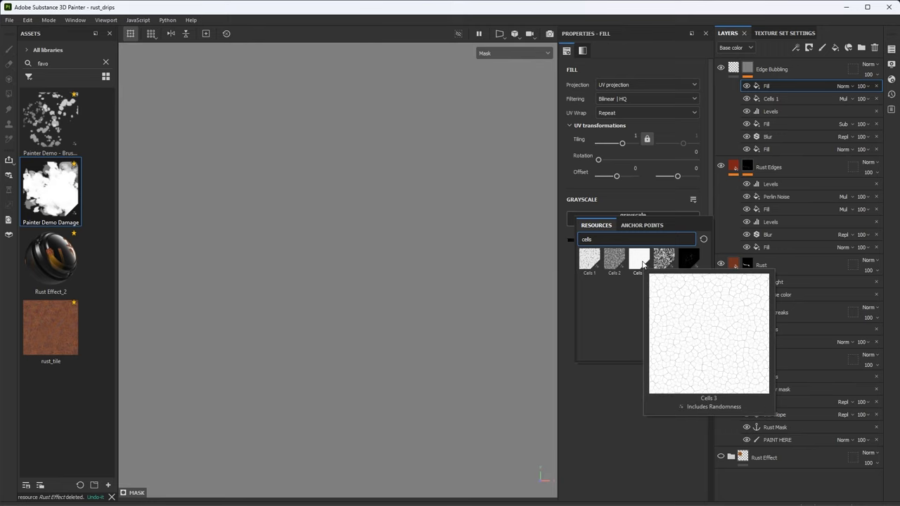
click(642, 261)
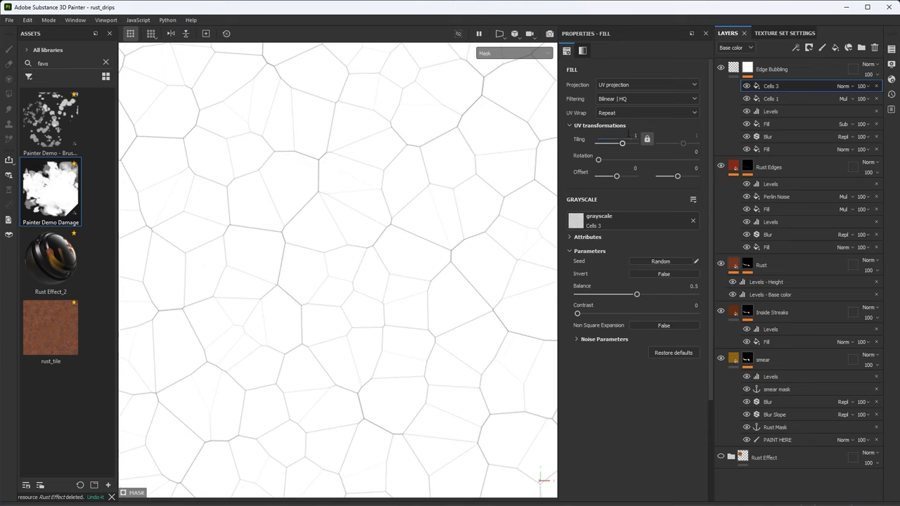
click(634, 136)
text(6)
key(Return)
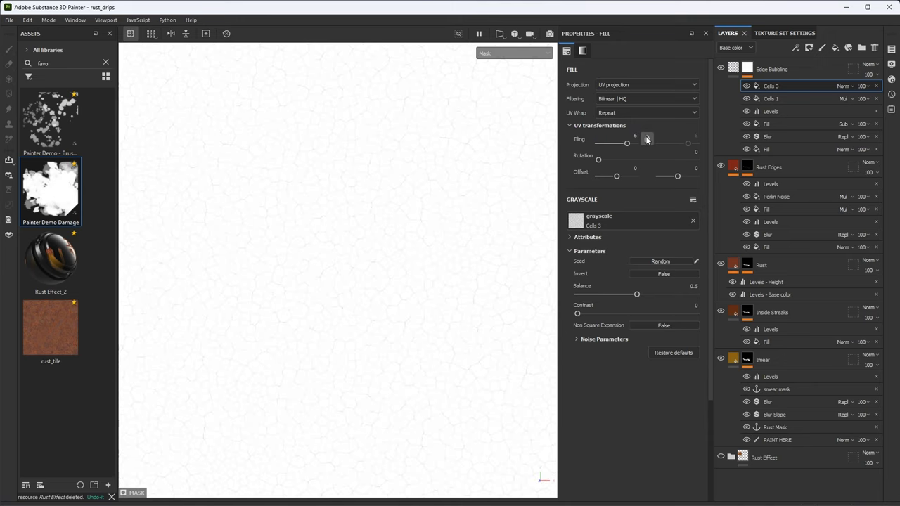
click(842, 86)
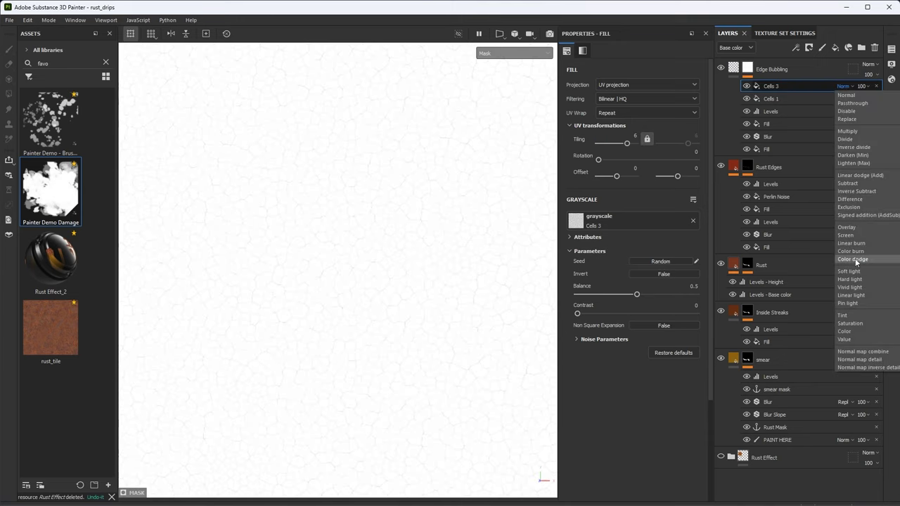
click(847, 131)
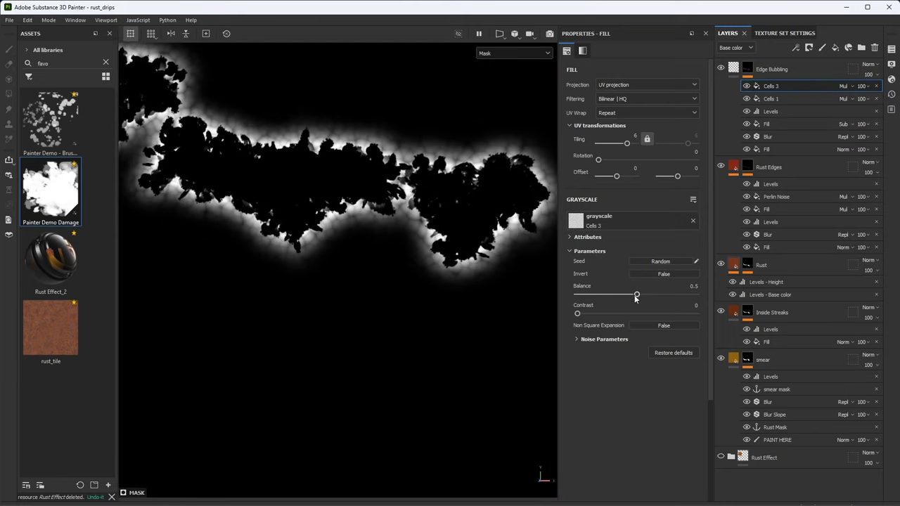
- Set Cells 3 balance to 0.13, tiling to 4, and hardness to 0.05
drag(619, 297, 593, 300)
key(Return)
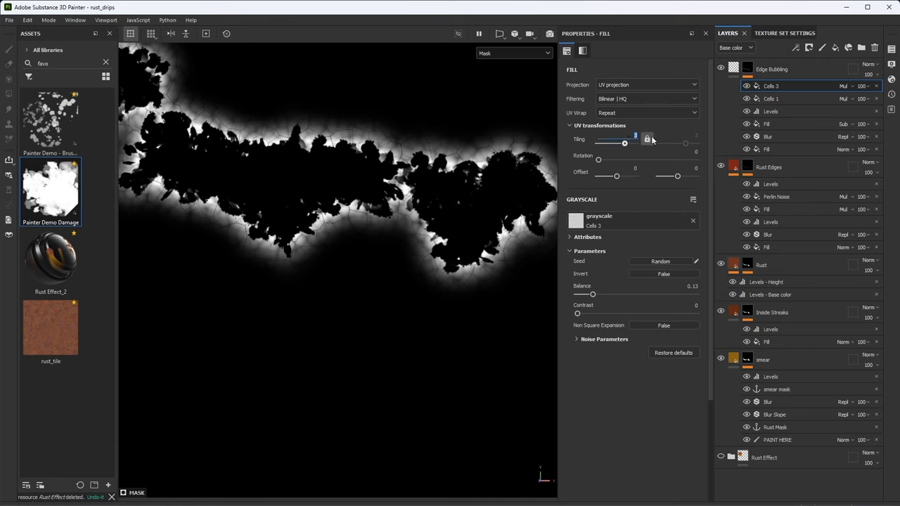
text(4)
key(Return)
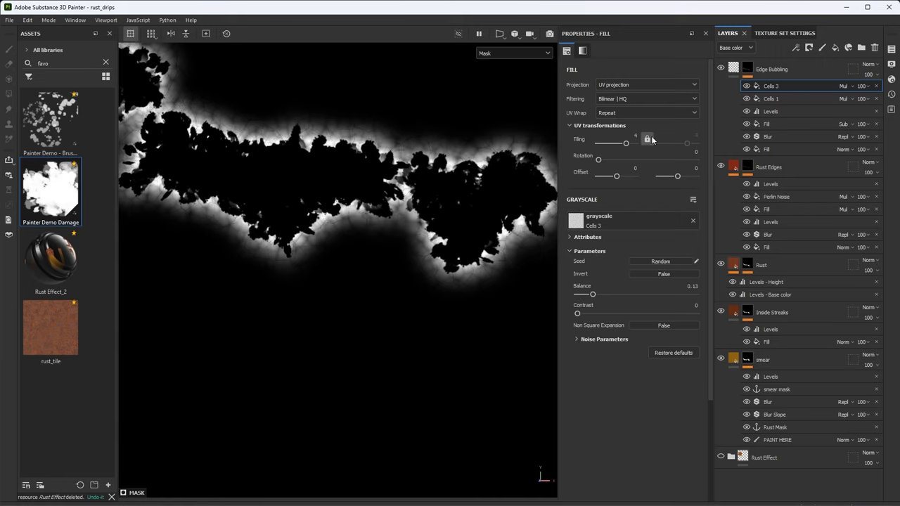
click(578, 340)
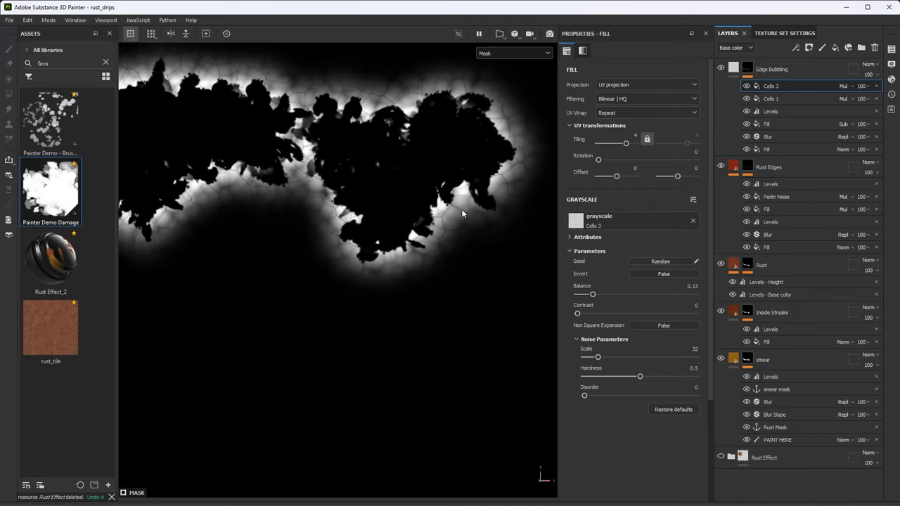
mouse_move(640, 378)
mouse_down()
mouse_move(606, 378)
mouse_move(632, 377)
mouse_up()
alt+drag(456, 210, 452, 247)
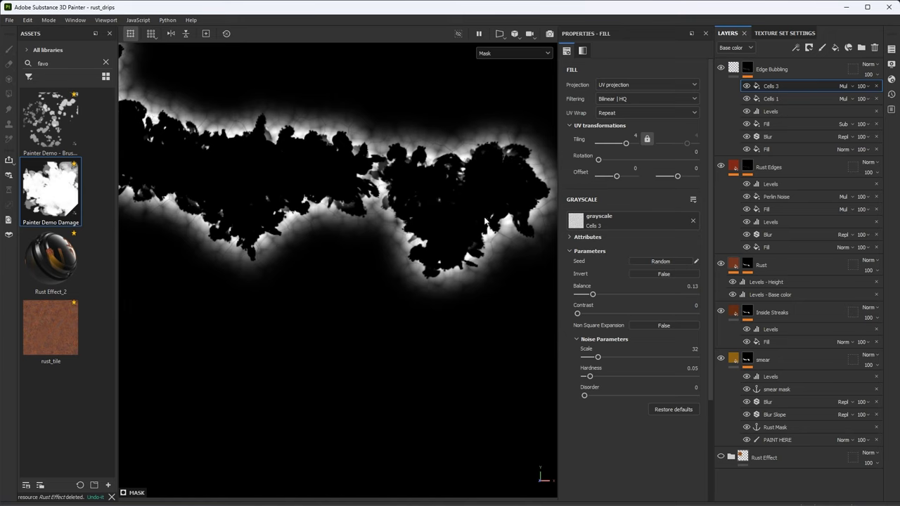
- Switch to Material view and raise Edge Bubbling's height to about 0.55
key(m)
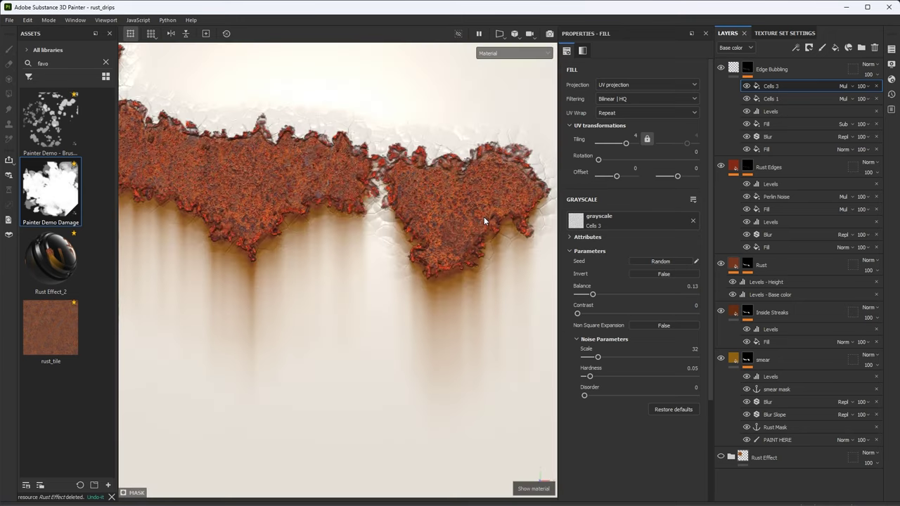
middle_drag(485, 220, 437, 260)
alt+drag(436, 260, 456, 265)
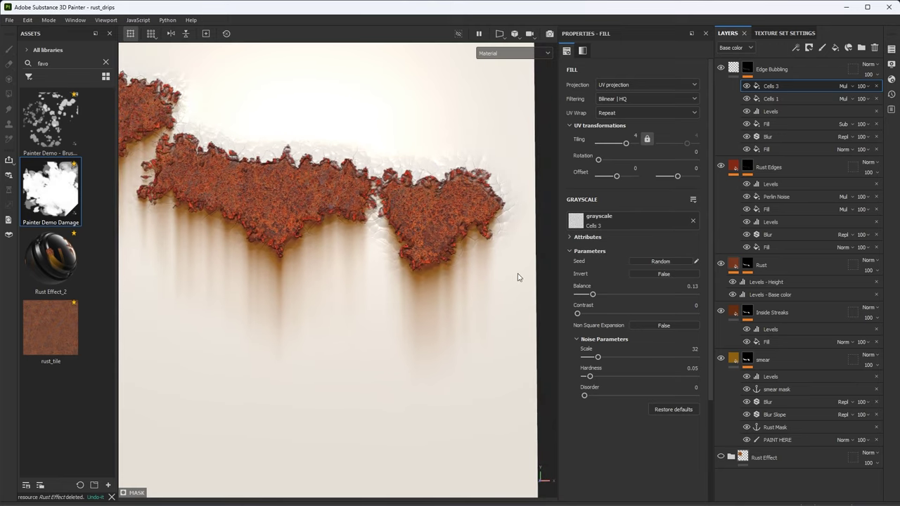
key(f)
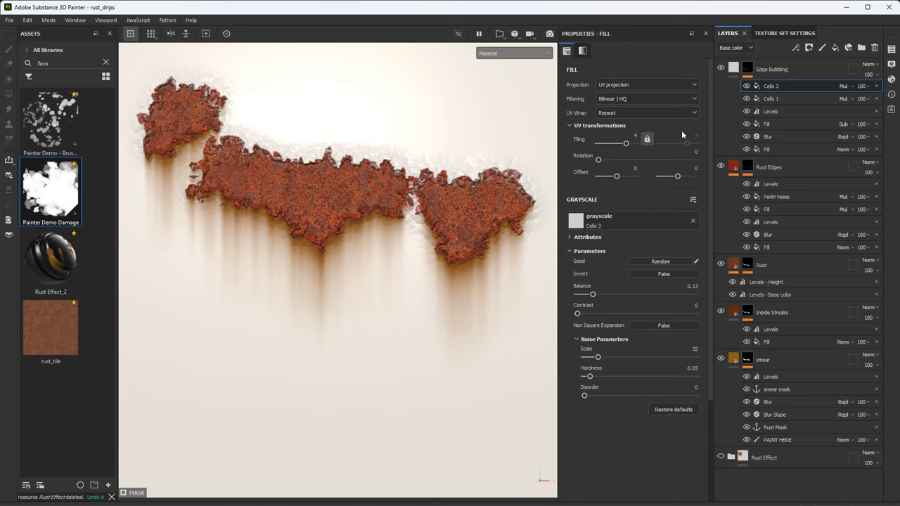
click(734, 69)
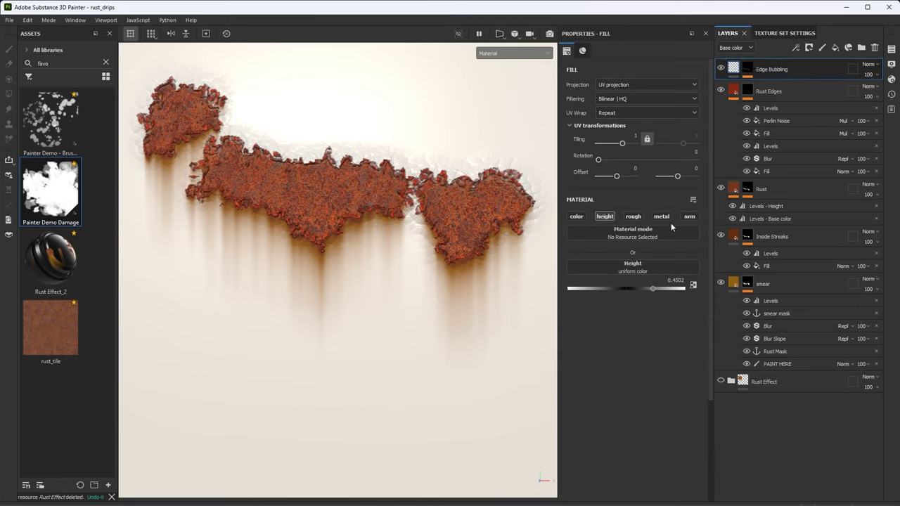
mouse_move(654, 287)
mouse_down()
mouse_move(632, 286)
mouse_move(655, 293)
mouse_up()
scroll(529, 257, up, 1)
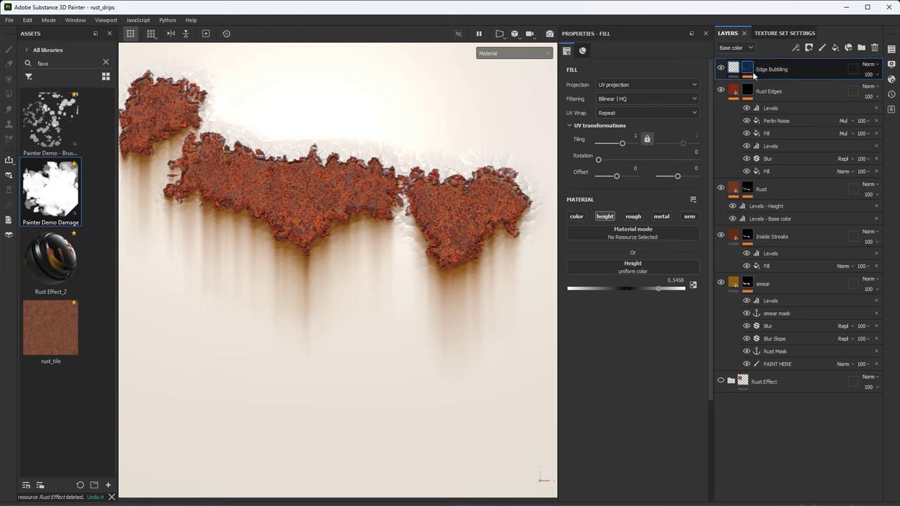
- Tighten the Edge Bubbling mask's Levels, bringing the black point to 0
click(747, 68)
click(768, 137)
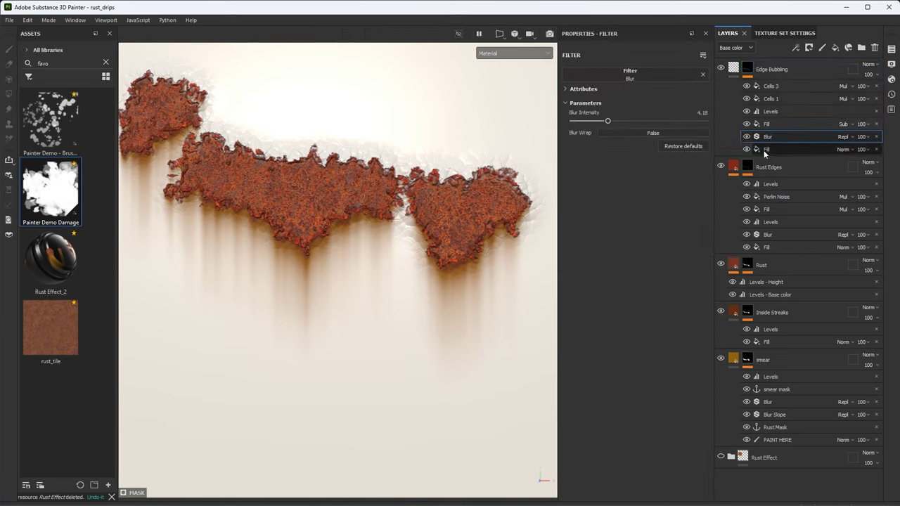
mouse_move(606, 122)
mouse_down()
mouse_move(579, 121)
mouse_move(593, 121)
mouse_up()
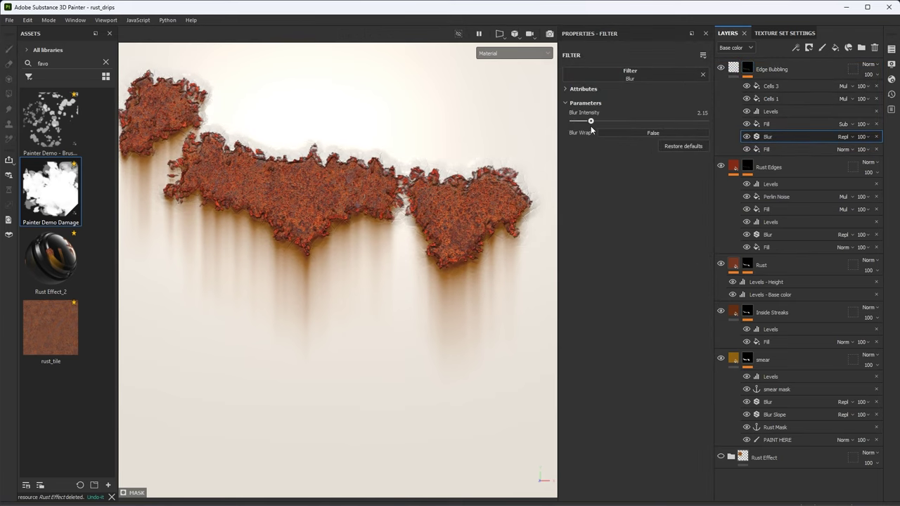
click(778, 111)
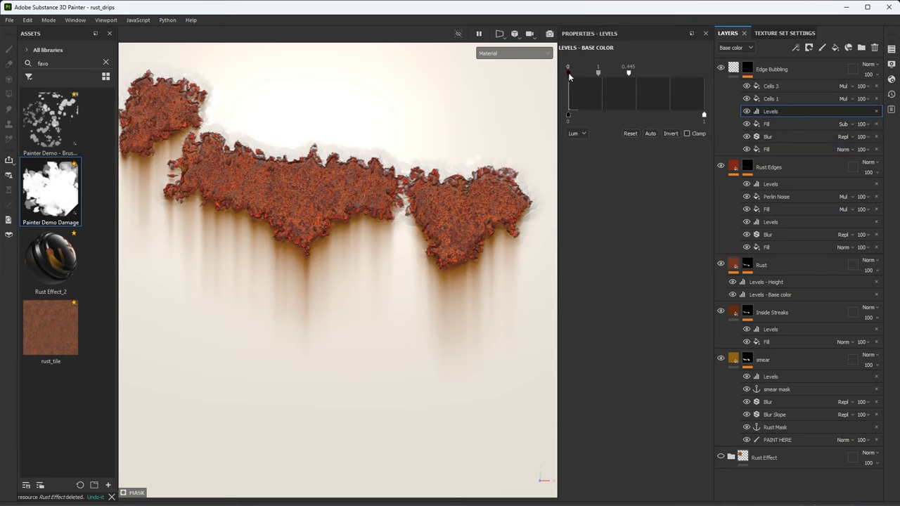
mouse_move(599, 73)
mouse_down()
mouse_move(603, 83)
mouse_move(602, 74)
mouse_move(621, 74)
mouse_move(614, 75)
mouse_up()
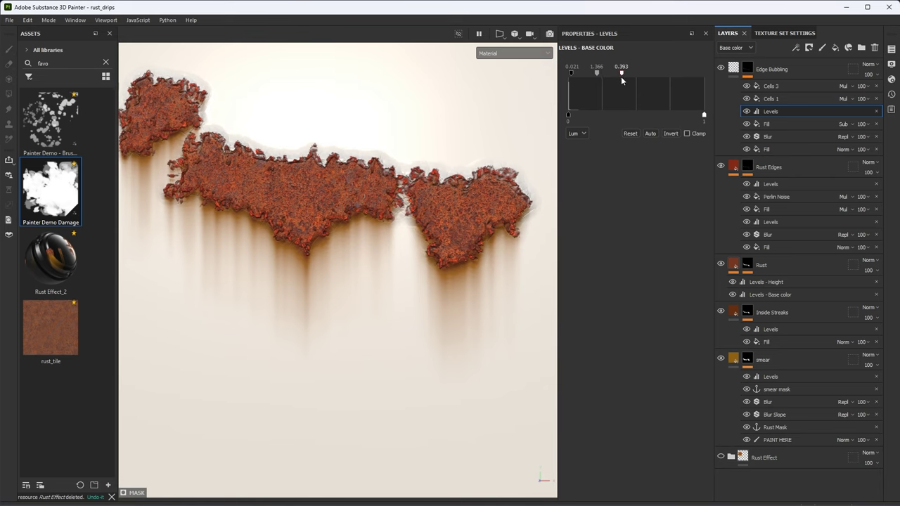
scroll(501, 205, up, 3)
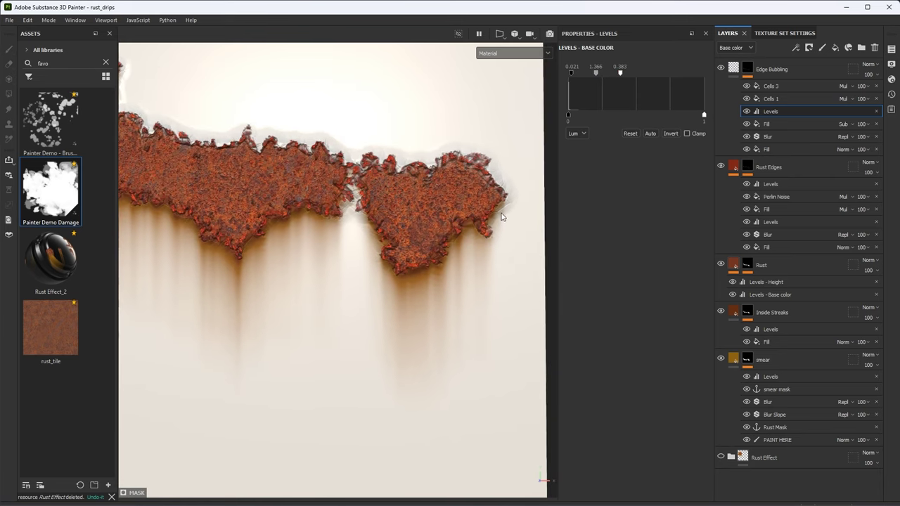
drag(596, 74, 597, 76)
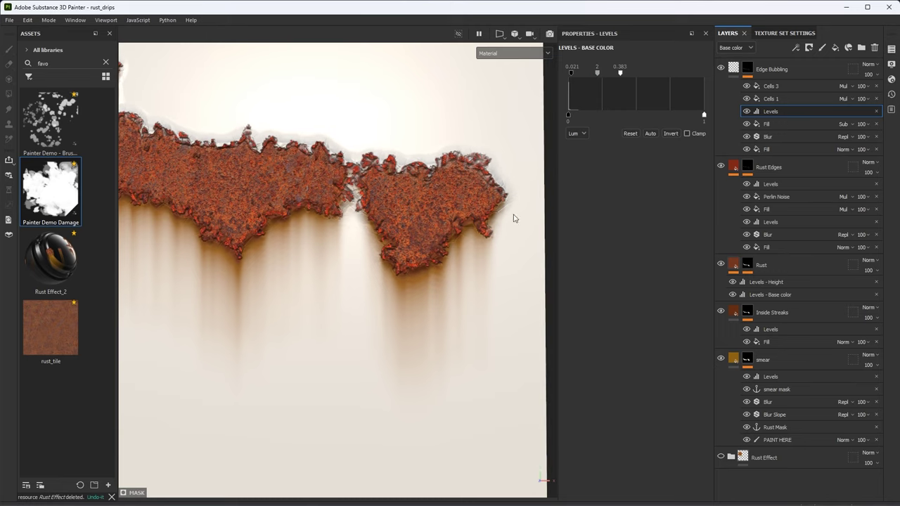
scroll(502, 208, down, 4)
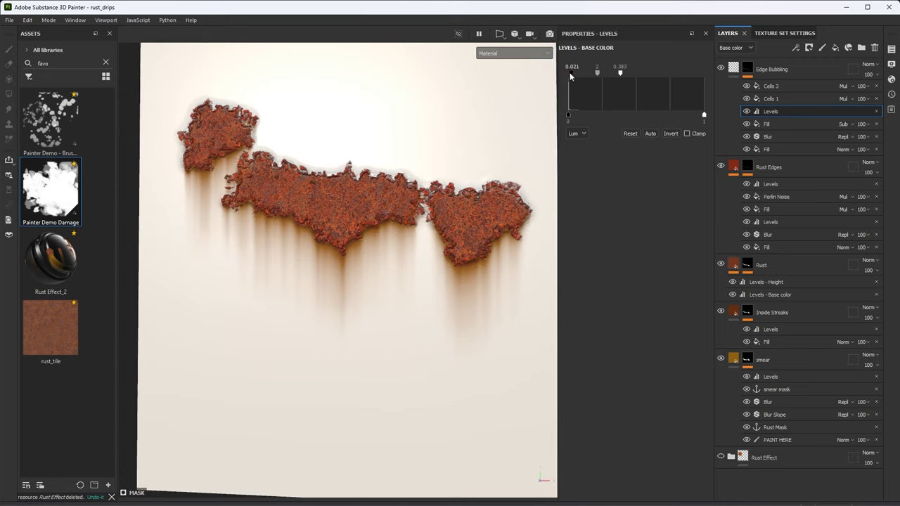
drag(570, 74, 621, 75)
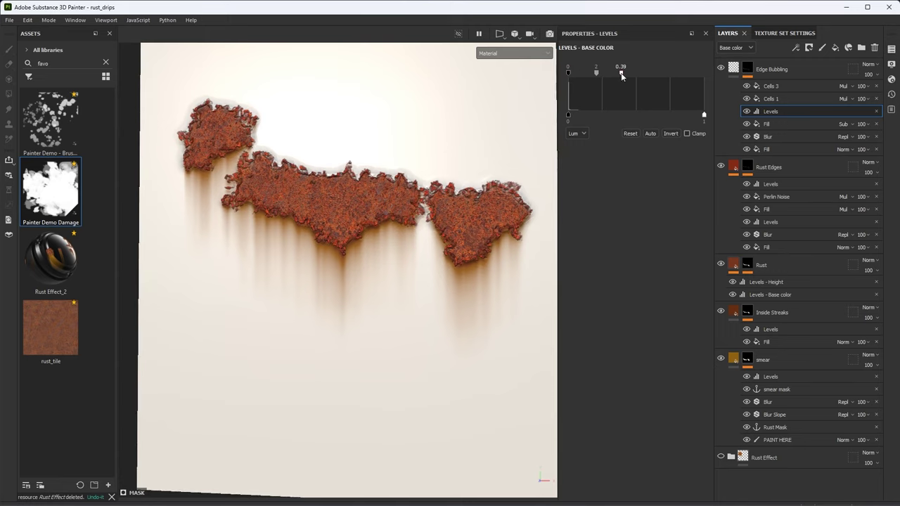
- Raise the mask's Blur Intensity to 4.07
click(768, 137)
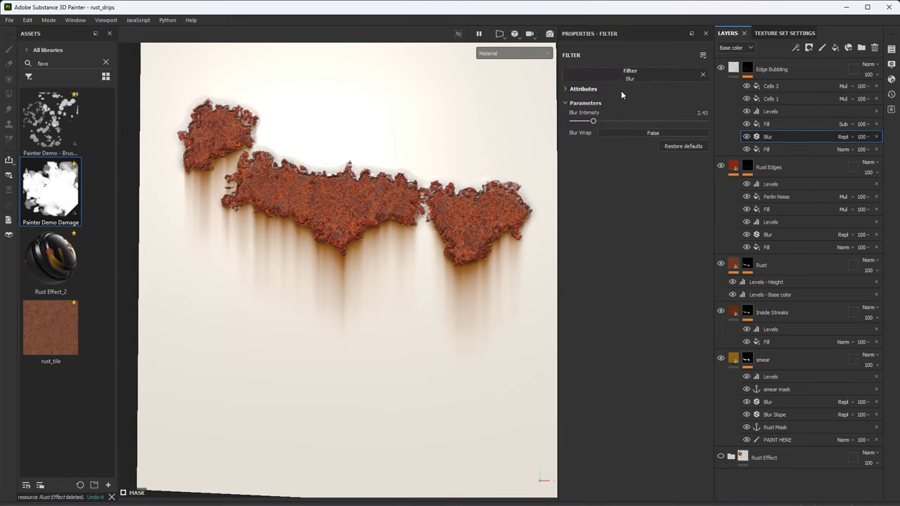
drag(594, 121, 606, 121)
mouse_move(422, 210)
alt+mouse_down()
mouse_move(458, 206)
mouse_move(429, 226)
alt+mouse_up()
- Check Edge Bubbling's fill settings, then select the PAINT HERE paint layer in the smear group
click(773, 69)
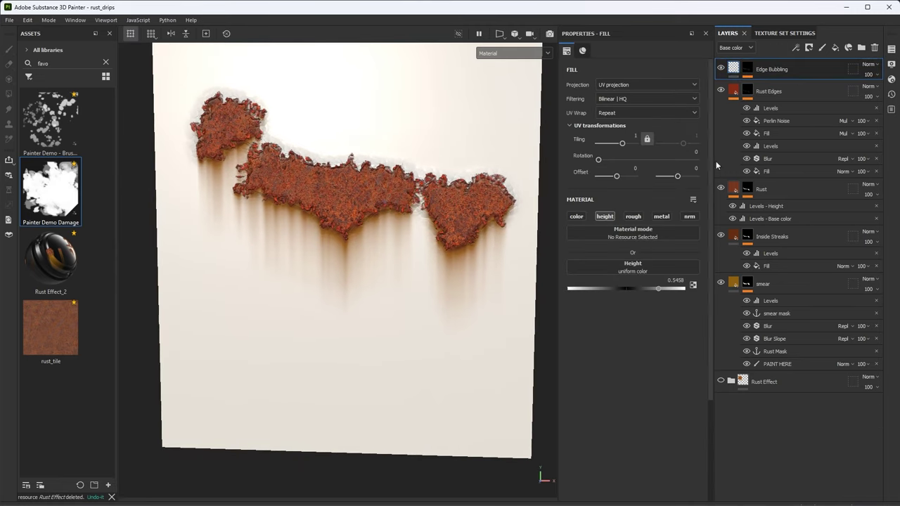
mouse_move(658, 289)
mouse_down()
mouse_move(666, 290)
mouse_move(658, 291)
mouse_up()
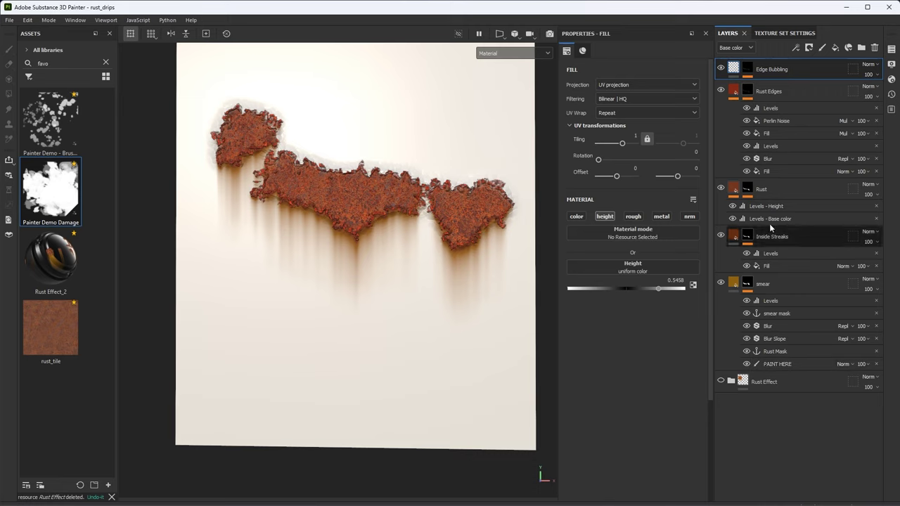
click(777, 364)
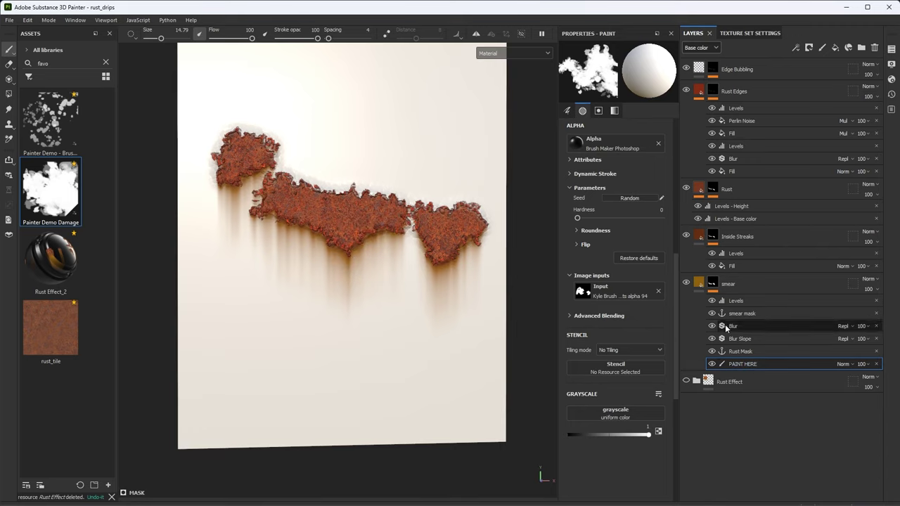
- Paint rust upward into a new lower lobe, then trim it back with black using a smaller brush
scroll(394, 190, up, 1)
mouse_move(359, 181)
mouse_down()
mouse_move(386, 179)
mouse_move(402, 283)
mouse_move(397, 248)
mouse_move(419, 277)
mouse_up()
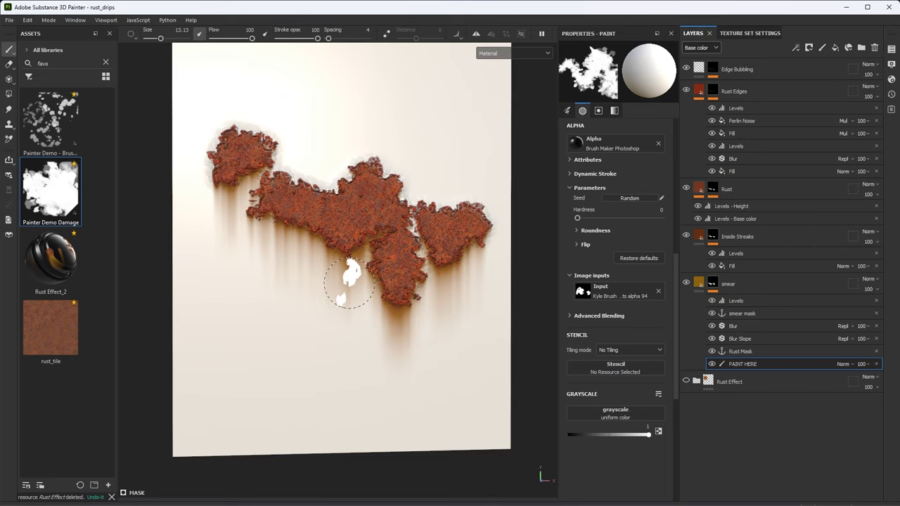
key(x)
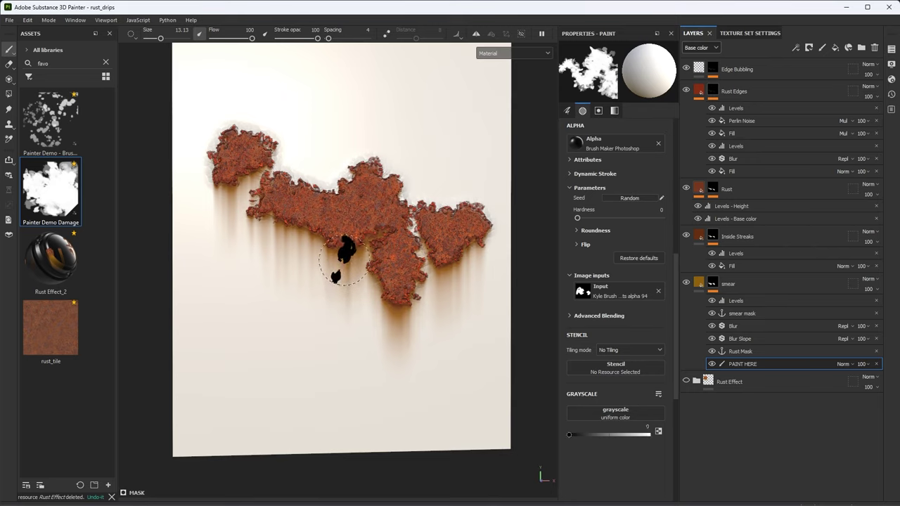
key(bracketleft)
mouse_move(360, 279)
mouse_down()
mouse_move(381, 268)
mouse_move(324, 234)
mouse_move(370, 259)
mouse_move(315, 232)
mouse_move(301, 238)
mouse_move(306, 246)
mouse_move(289, 263)
mouse_move(279, 253)
mouse_move(342, 241)
mouse_up()
key(x)
key(x)
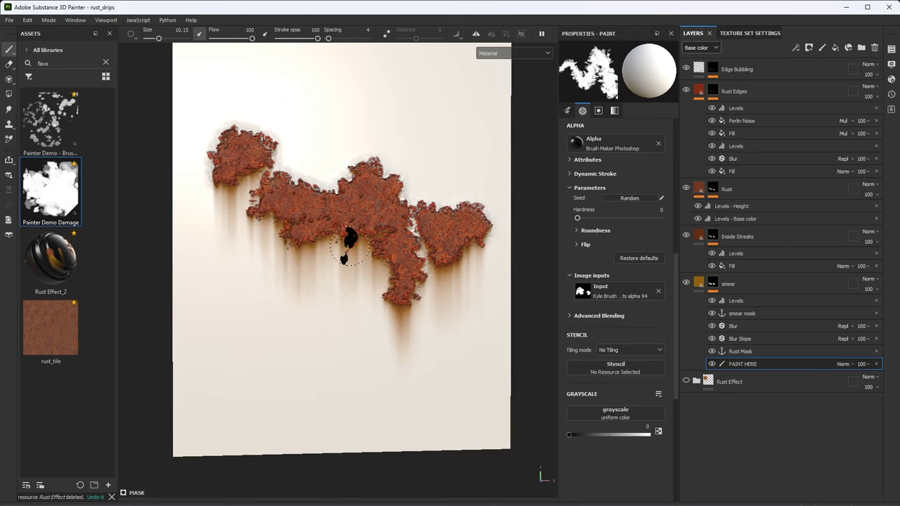
- Punch black splatter holes into the central and right rust with the Ink splatter brush
click(59, 132)
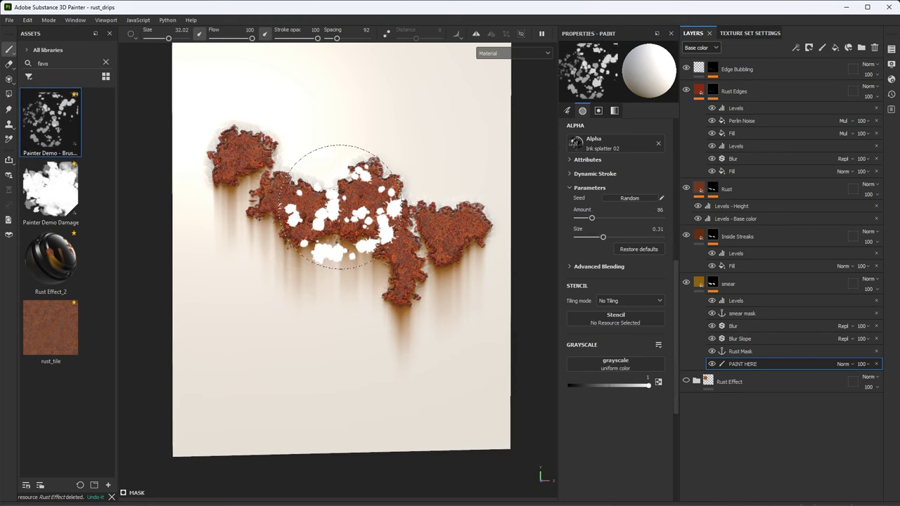
key(x)
drag(367, 193, 374, 184)
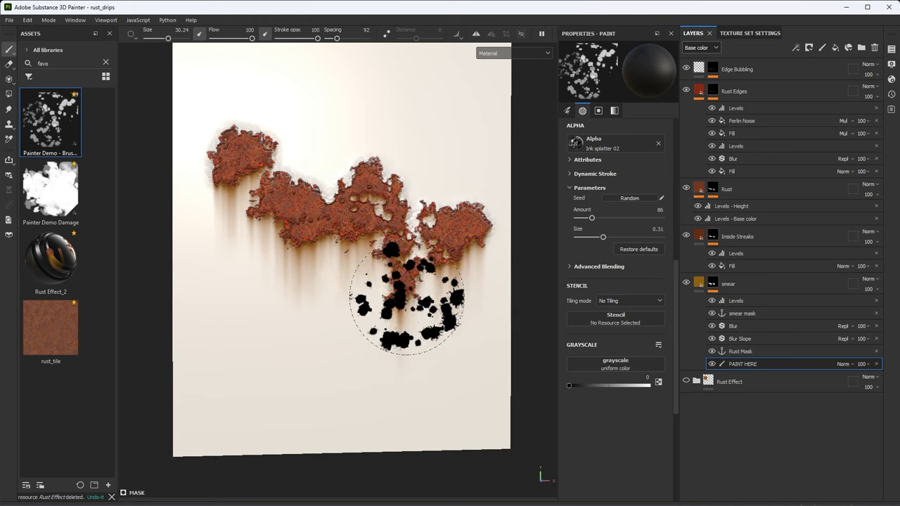
drag(452, 193, 353, 161)
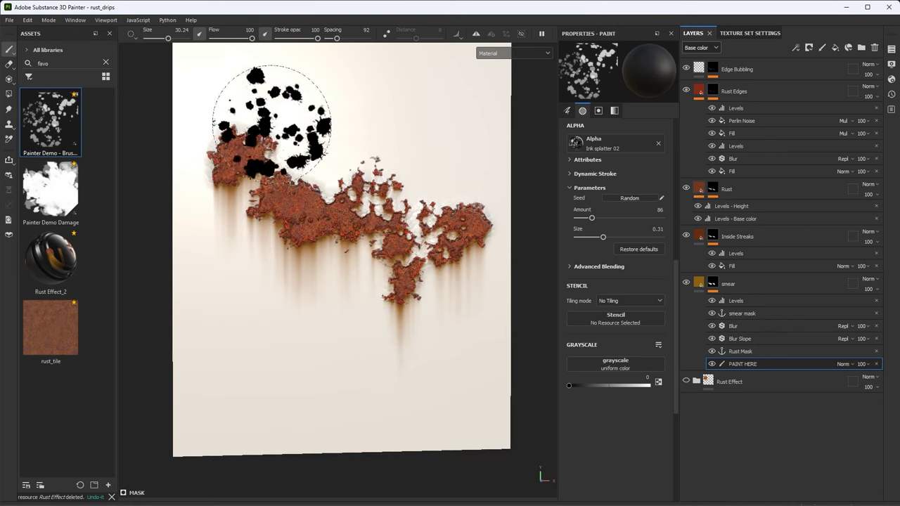
- Repaint rust over the holes, add a dripping patch near the top, and add a new folder
key(x)
mouse_move(412, 145)
mouse_down()
mouse_move(432, 186)
mouse_move(450, 281)
mouse_up()
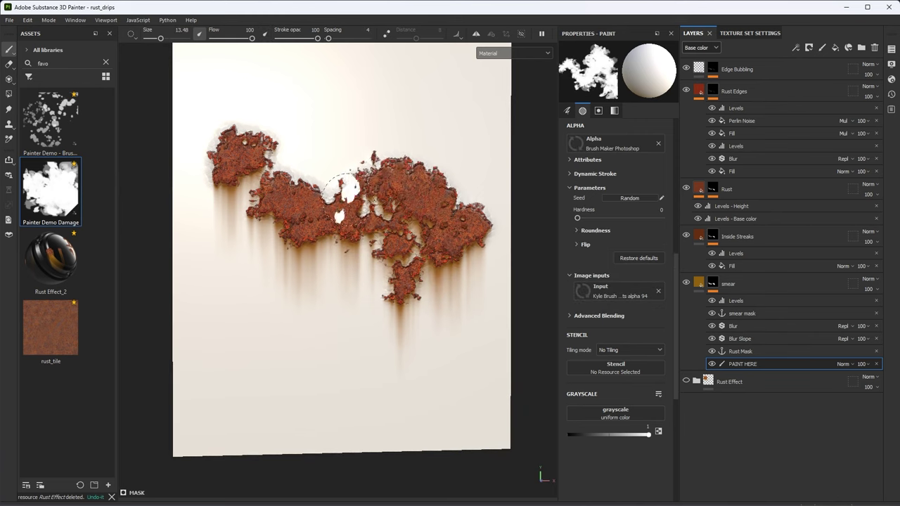
drag(343, 99, 337, 130)
mouse_move(336, 253)
mouse_down()
mouse_move(316, 352)
mouse_move(346, 258)
mouse_move(320, 338)
mouse_move(311, 251)
mouse_move(323, 302)
mouse_up()
key(x)
drag(335, 123, 321, 134)
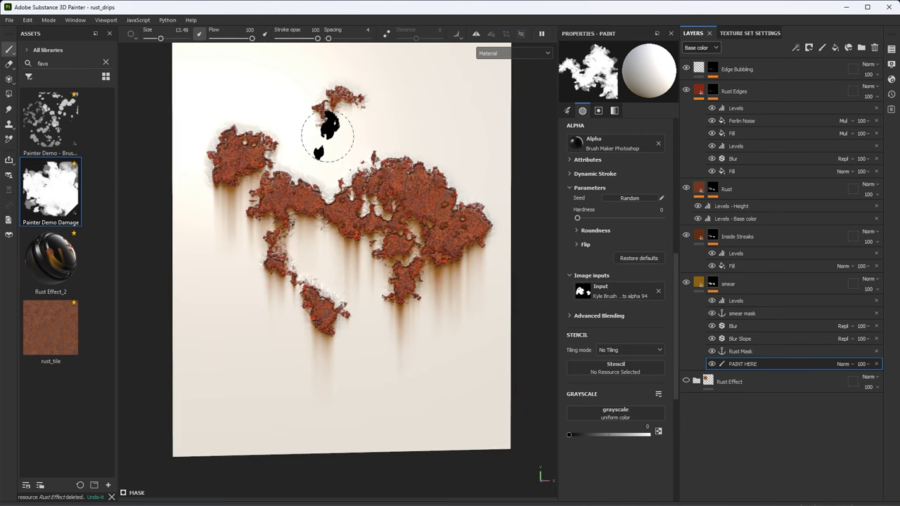
key(x)
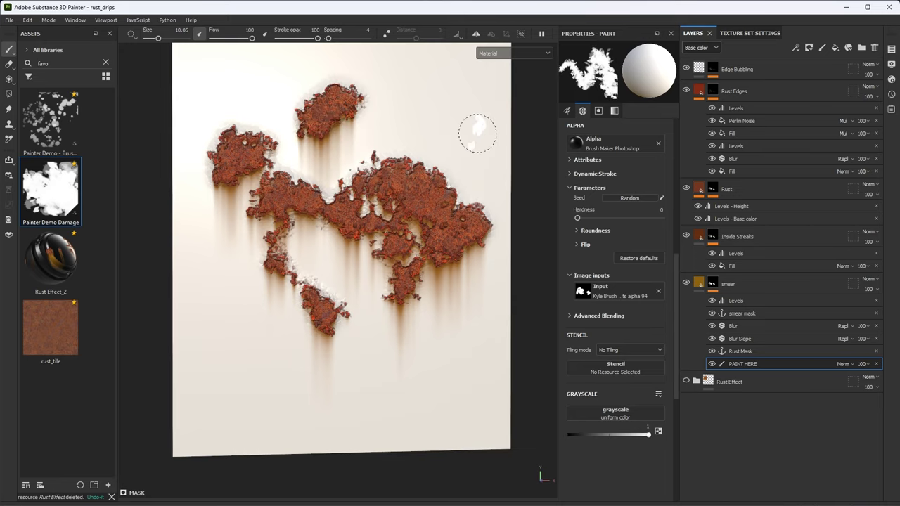
click(802, 70)
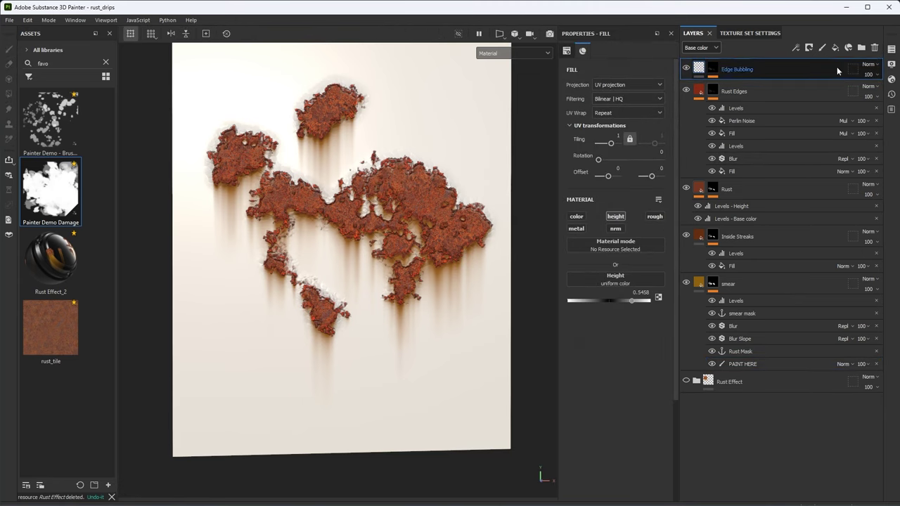
click(860, 49)
- Rename the new folder to 'Rust Effect'
double_click(731, 69)
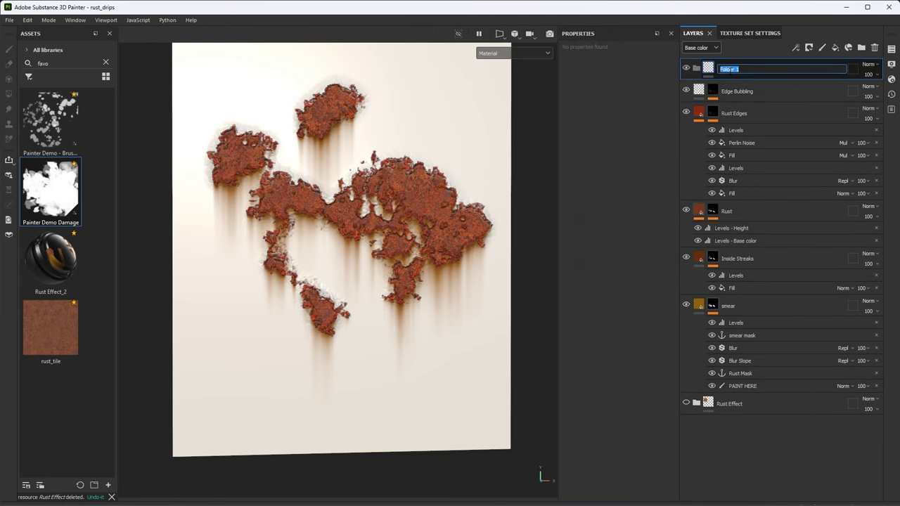
text(Rust Effect)
key(Return)
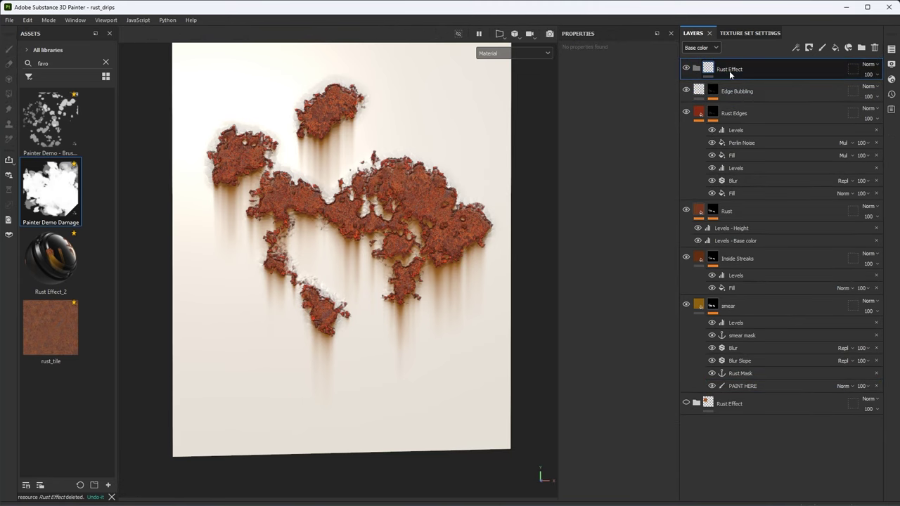
- Move Edge Bubbling through smear into the Rust Effect folder and toggle its visibility to compare
click(755, 98)
shift+click(741, 311)
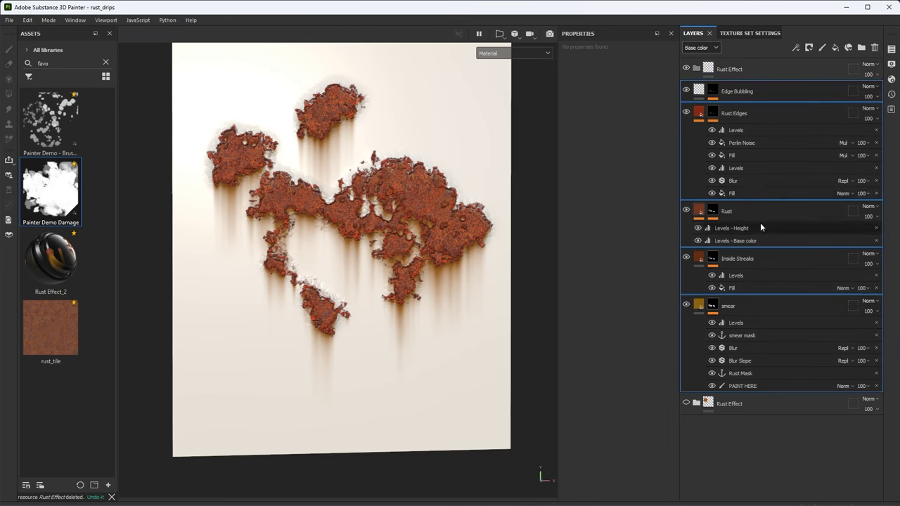
mouse_move(752, 91)
mouse_down()
mouse_move(751, 64)
mouse_move(754, 85)
mouse_up()
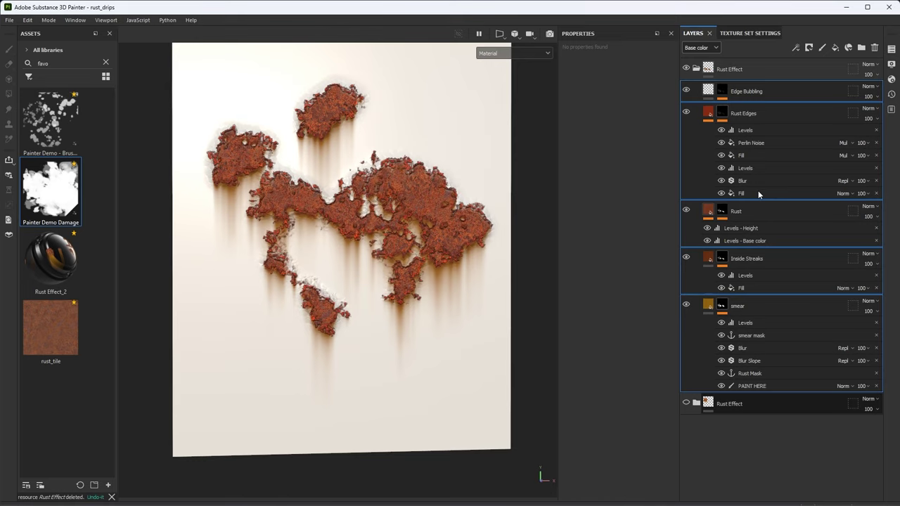
click(686, 73)
click(686, 68)
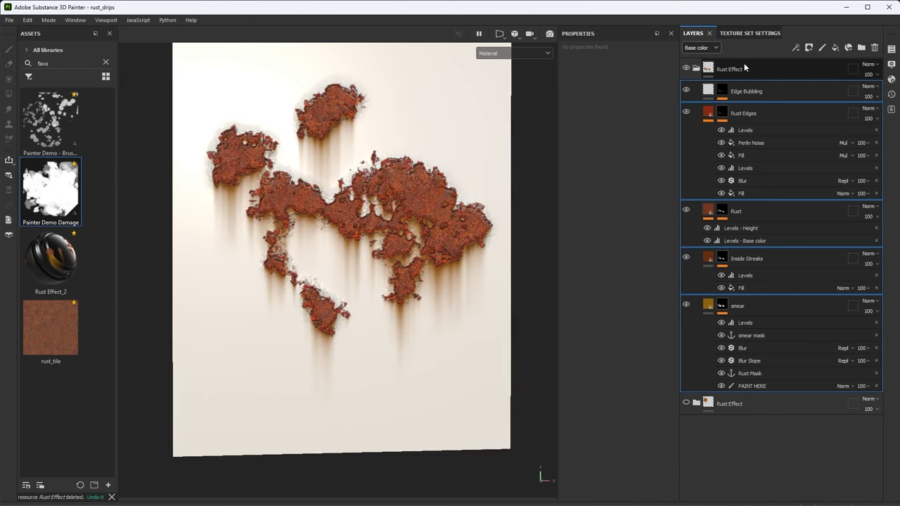
click(747, 65)
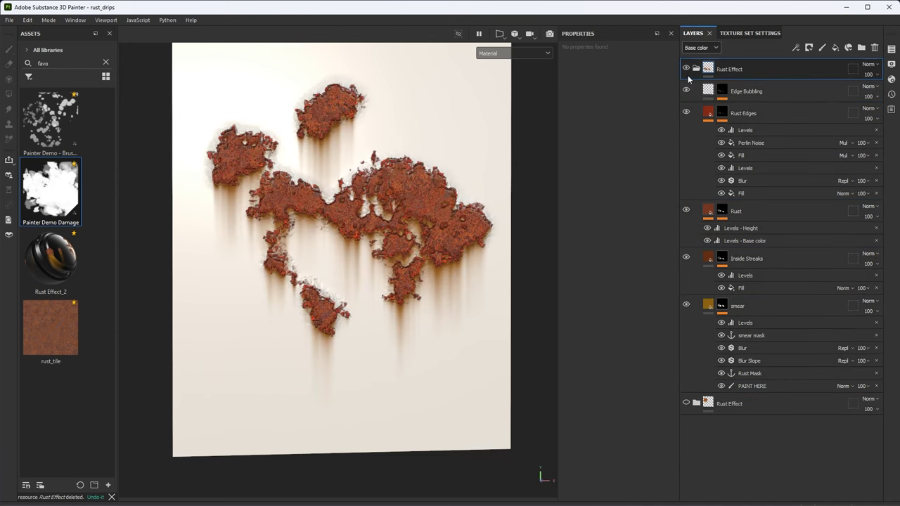
- Apply the Rust Effect folder's blending mode to all channels
right_click(688, 75)
mouse_move(711, 376)
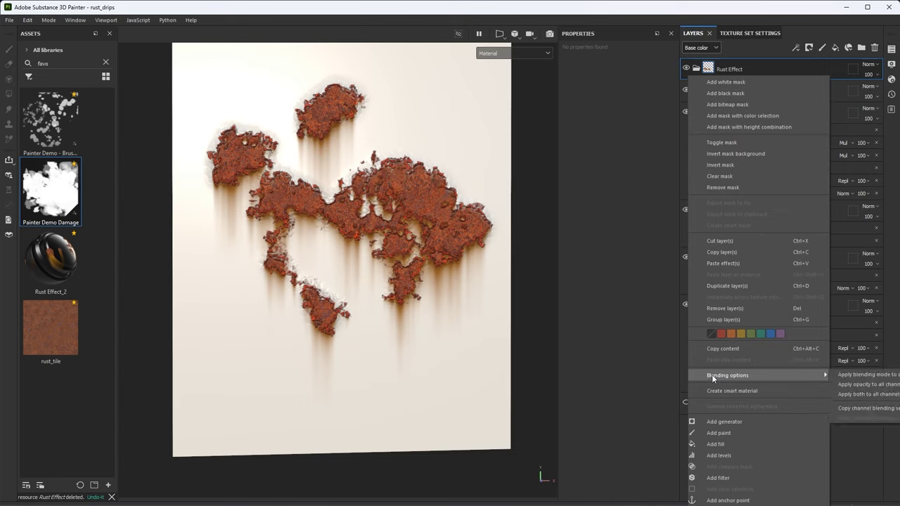
click(851, 376)
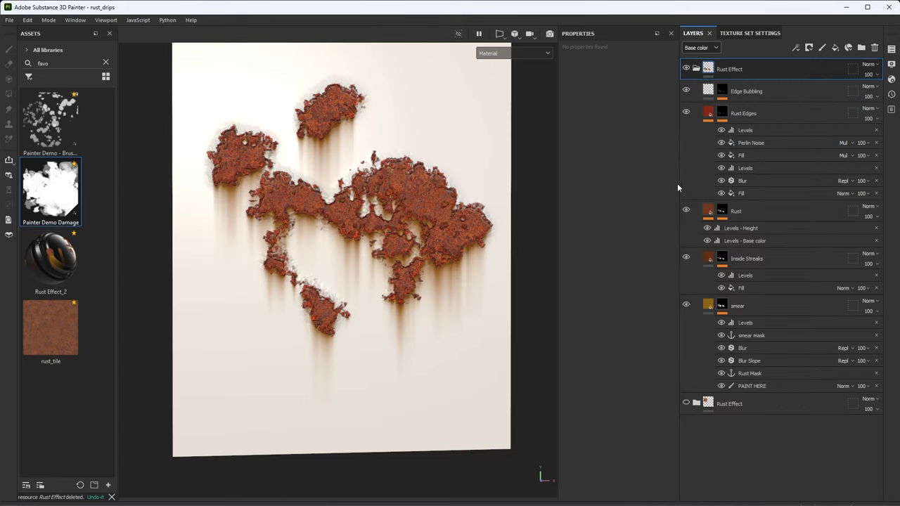
drag(679, 172, 608, 168)
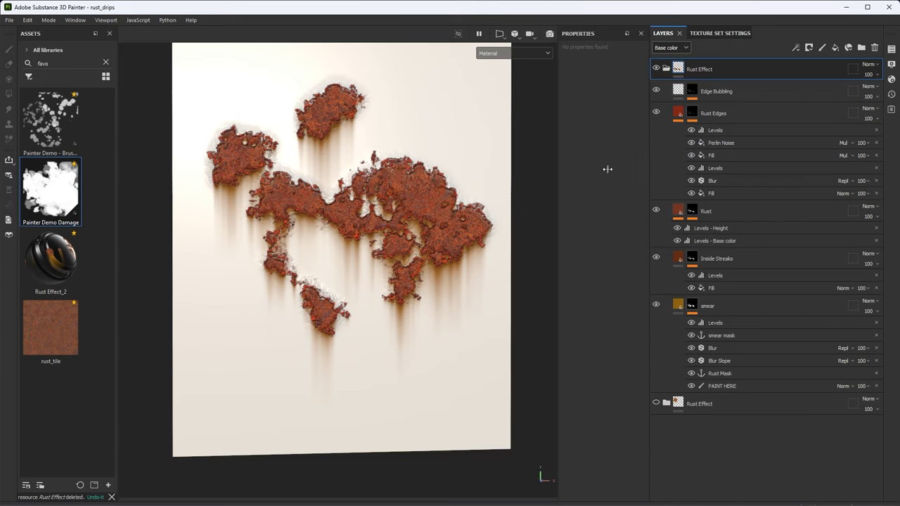
right_click(655, 76)
mouse_move(690, 302)
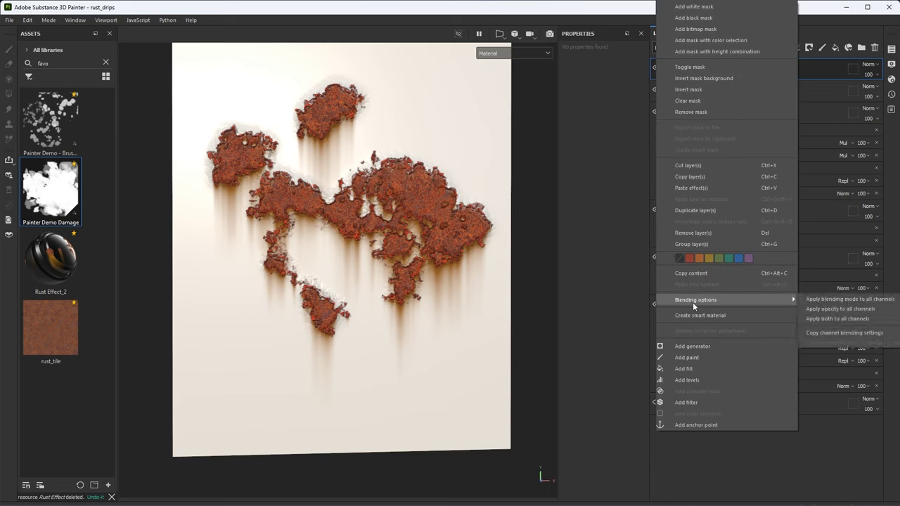
click(836, 300)
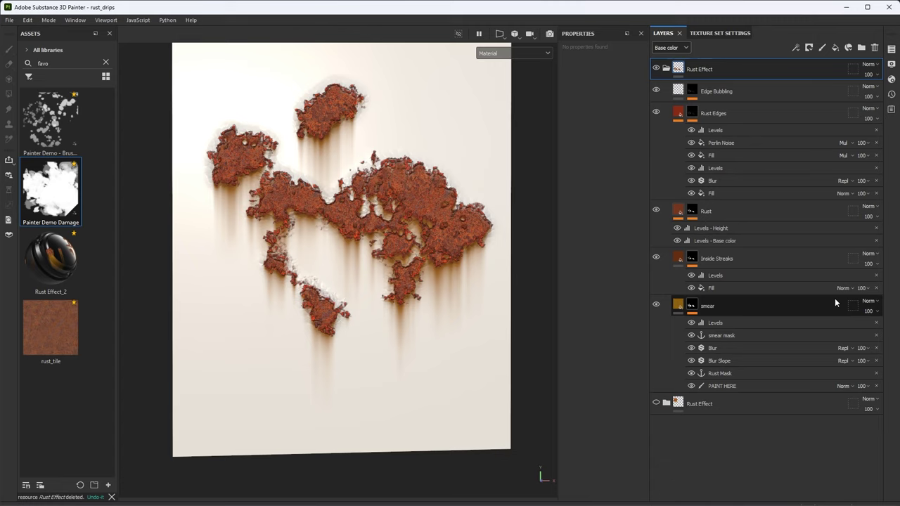
- Preview the Height channel, then switch the view back to Base color
click(670, 48)
click(663, 69)
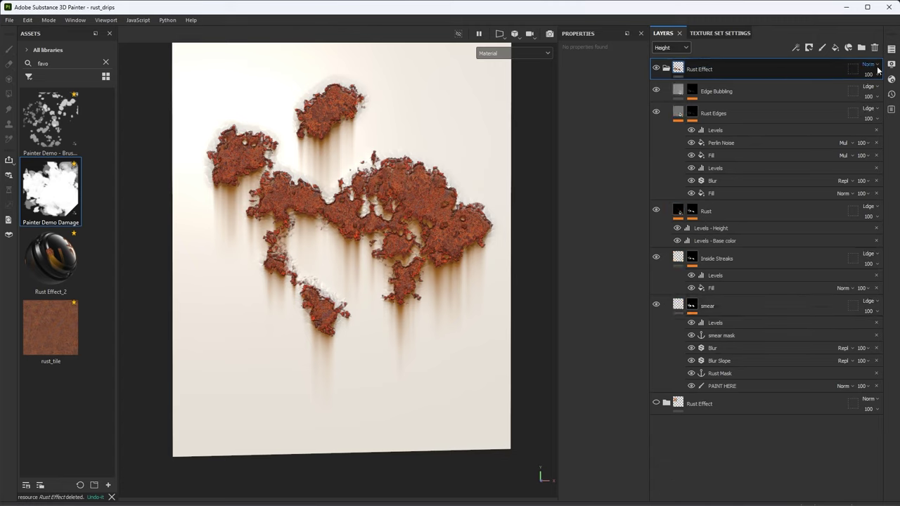
click(670, 47)
click(662, 58)
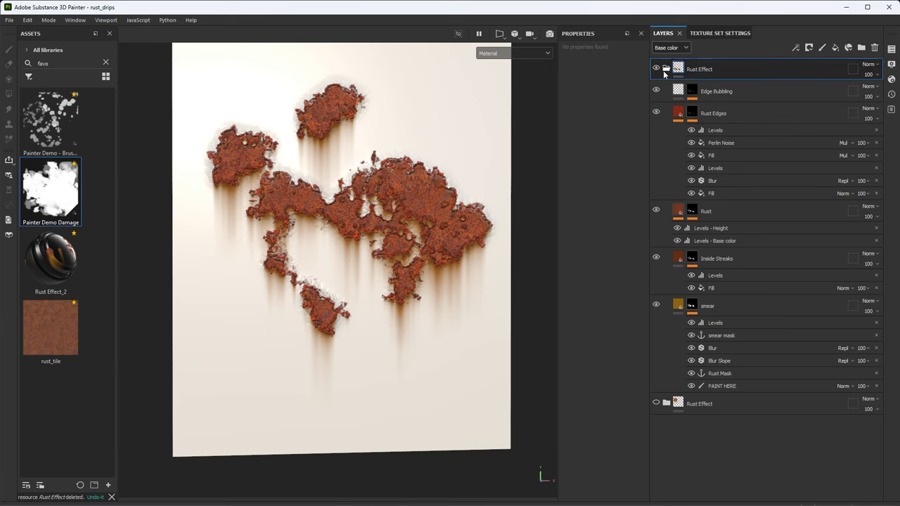
- Delete the old PAINT HERE layer and add a new Paint effect to the smear layer
click(717, 386)
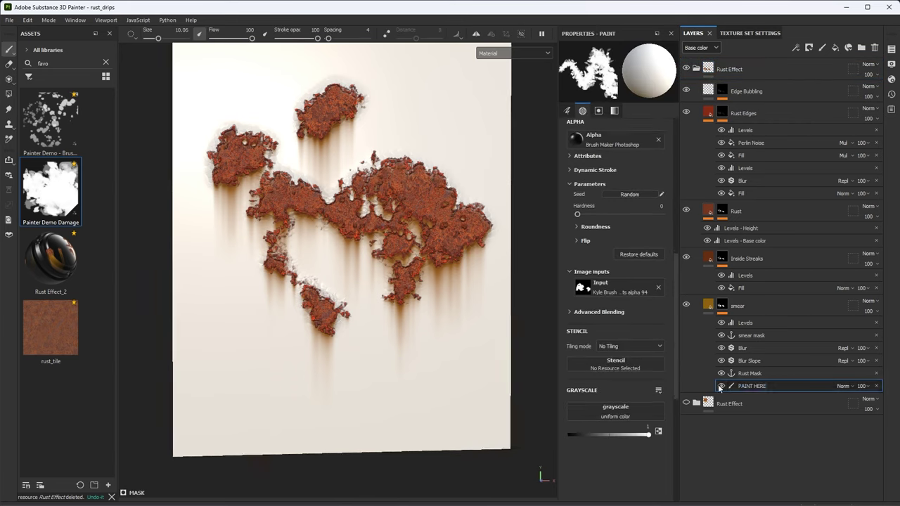
click(876, 386)
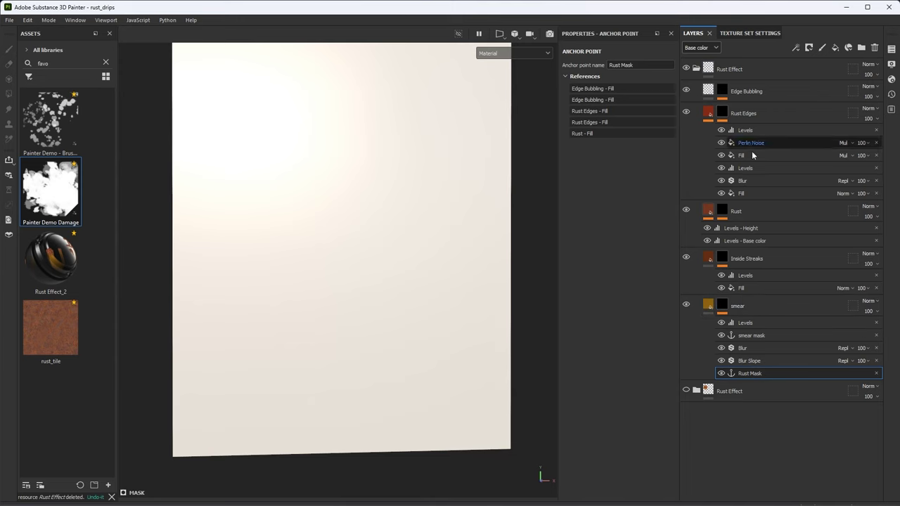
click(724, 307)
click(795, 47)
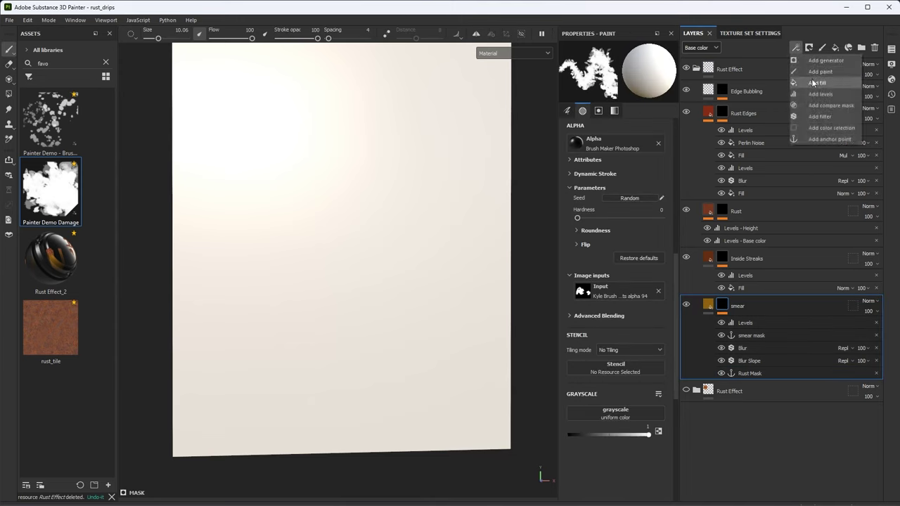
click(810, 67)
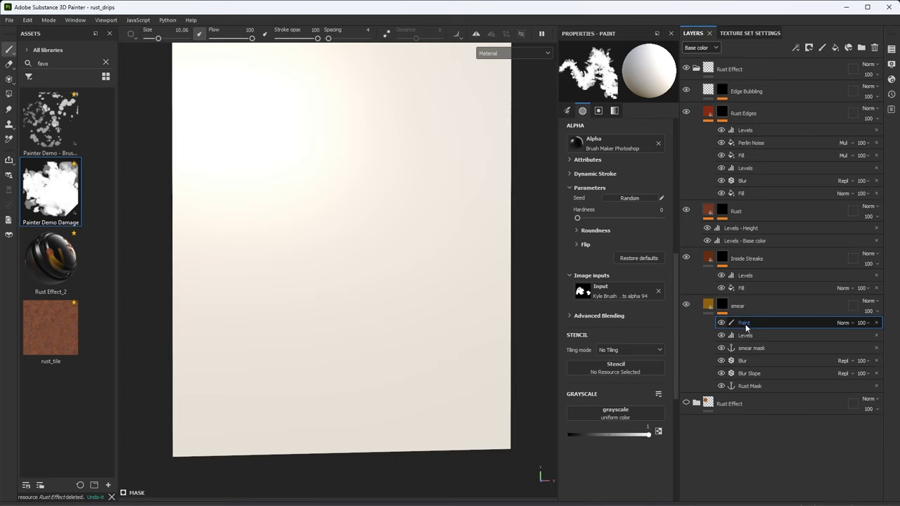
- Move the Paint effect to the bottom of smear's stack and rename it PAINT HERE
drag(746, 326, 747, 391)
double_click(747, 387)
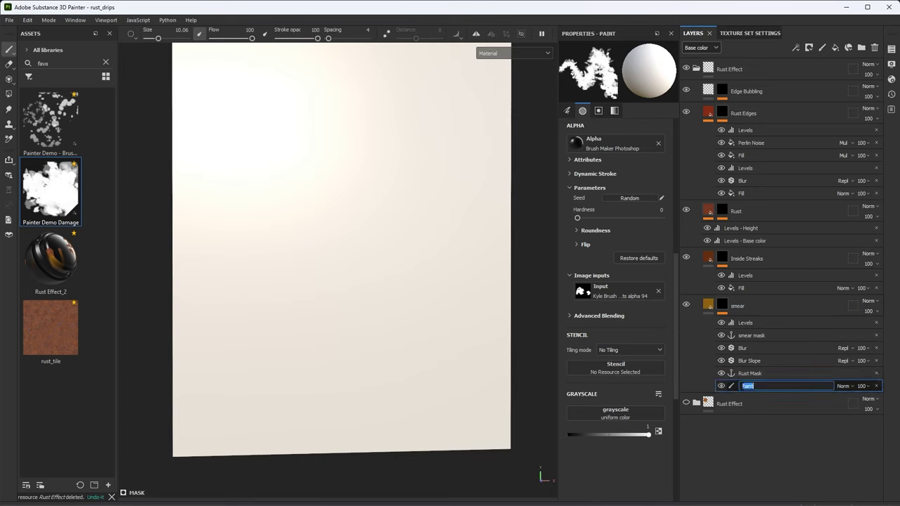
key(Return)
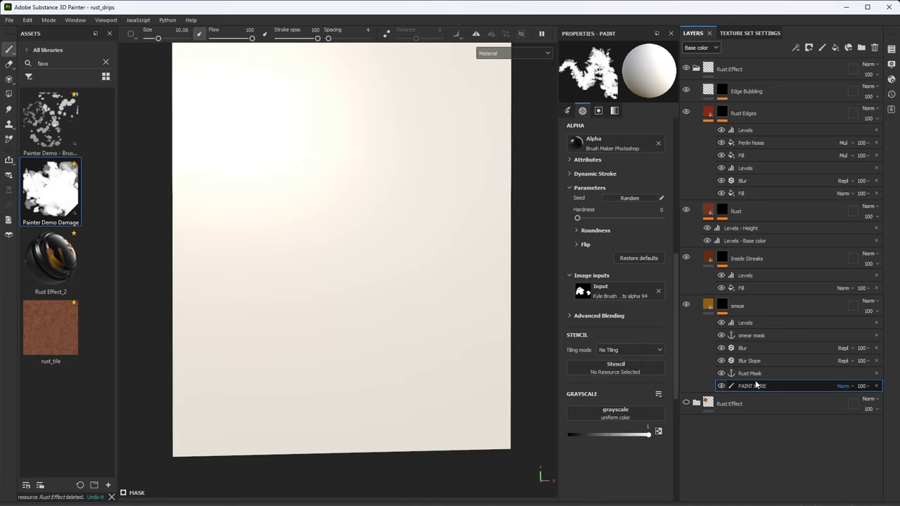
click(768, 303)
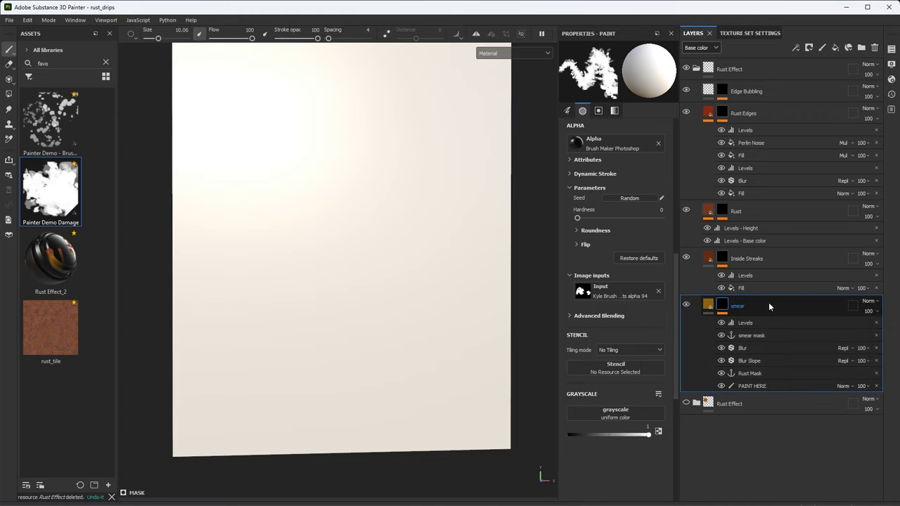
- Save the Rust Effect folder as a smart material
right_click(693, 304)
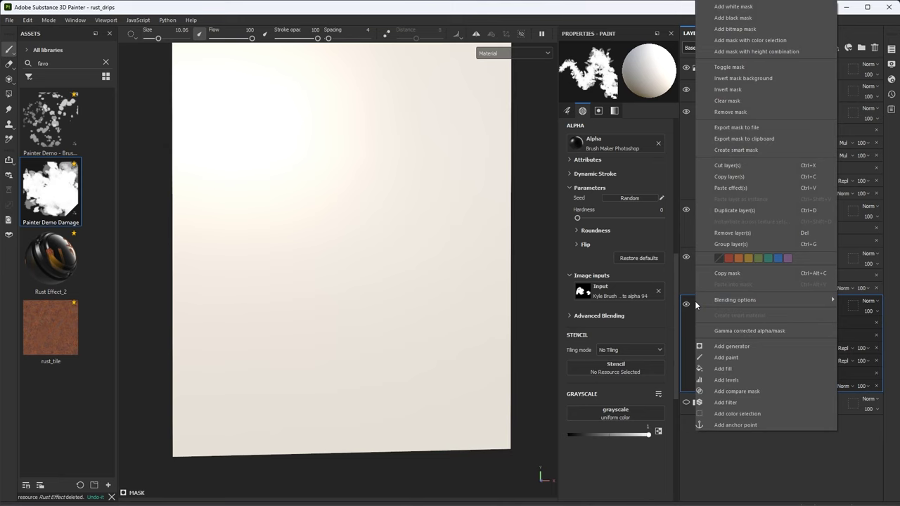
click(757, 272)
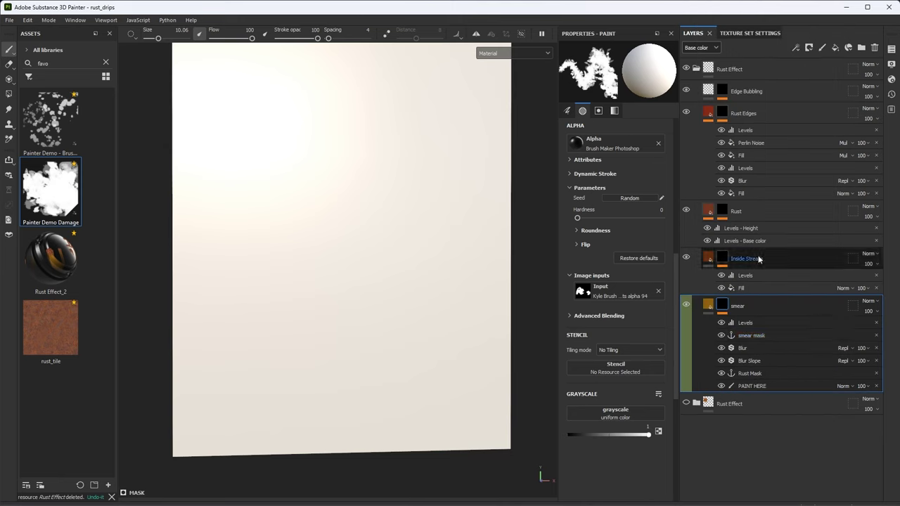
click(741, 69)
right_click(741, 68)
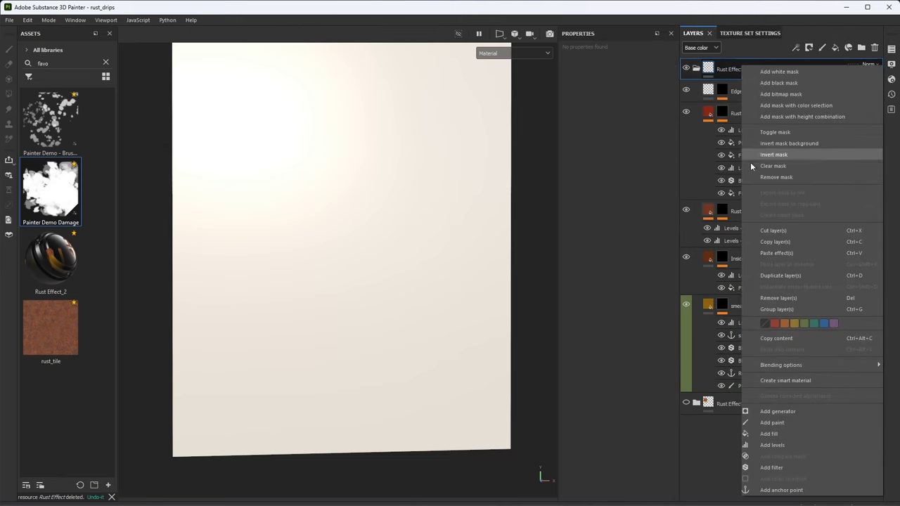
click(781, 381)
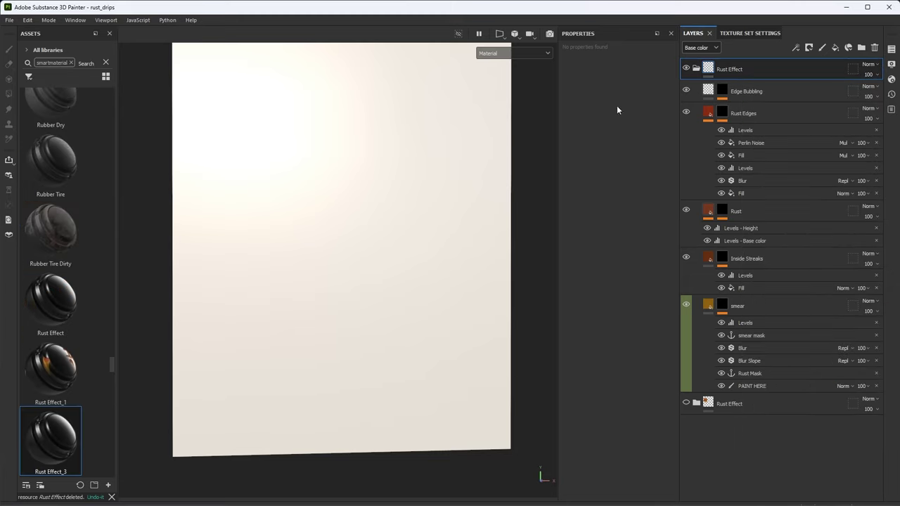
- Drop the Rust Effect_3 smart material onto the layer stack and select its PAINT HERE effect
click(696, 69)
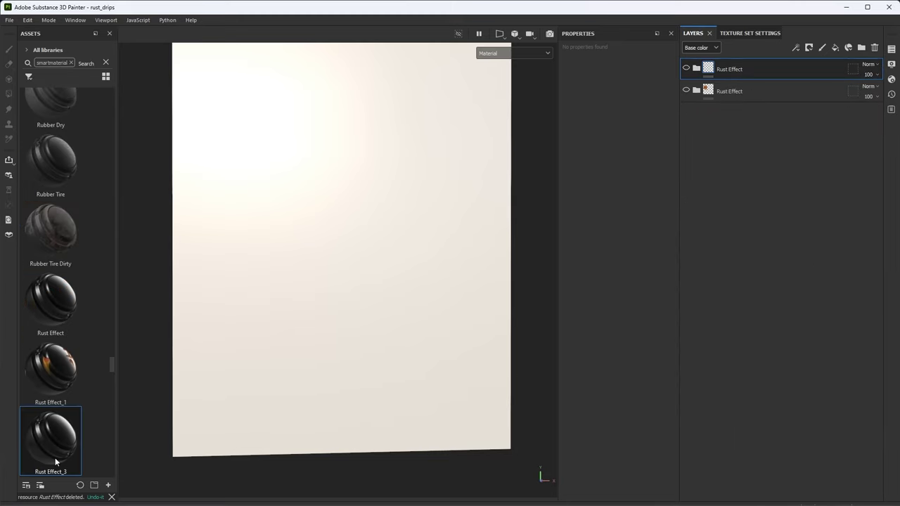
drag(56, 462, 755, 59)
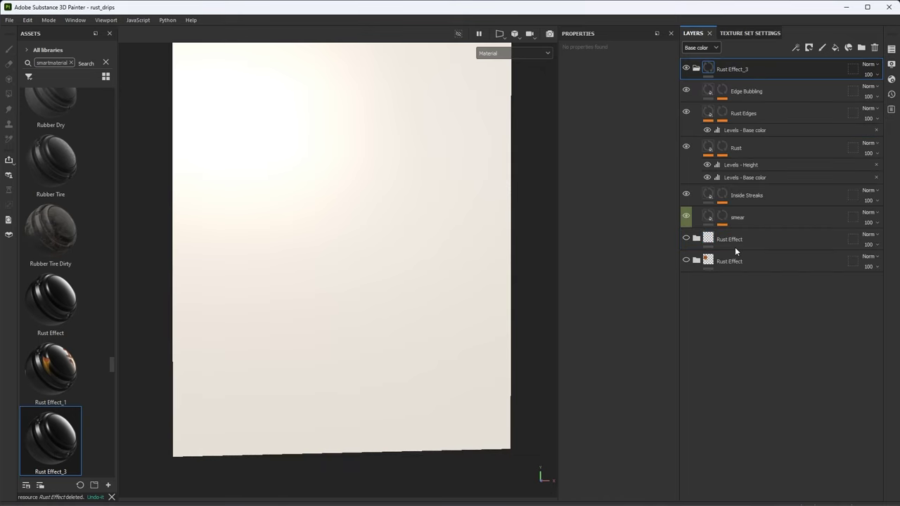
click(723, 221)
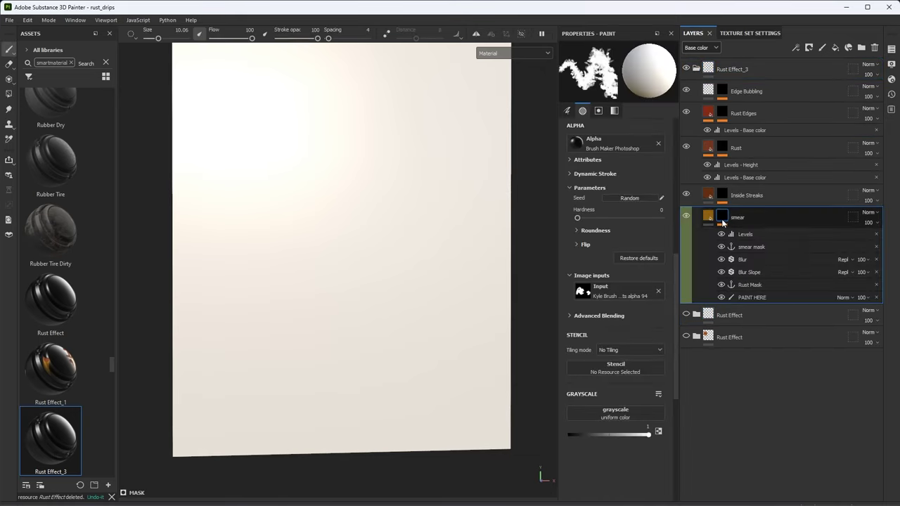
click(752, 297)
- Paint a crusty rust patch with orange drips onto the grey plate
mouse_move(268, 204)
mouse_down()
mouse_move(283, 184)
mouse_move(300, 221)
mouse_move(297, 248)
mouse_move(303, 222)
mouse_move(351, 242)
mouse_up()
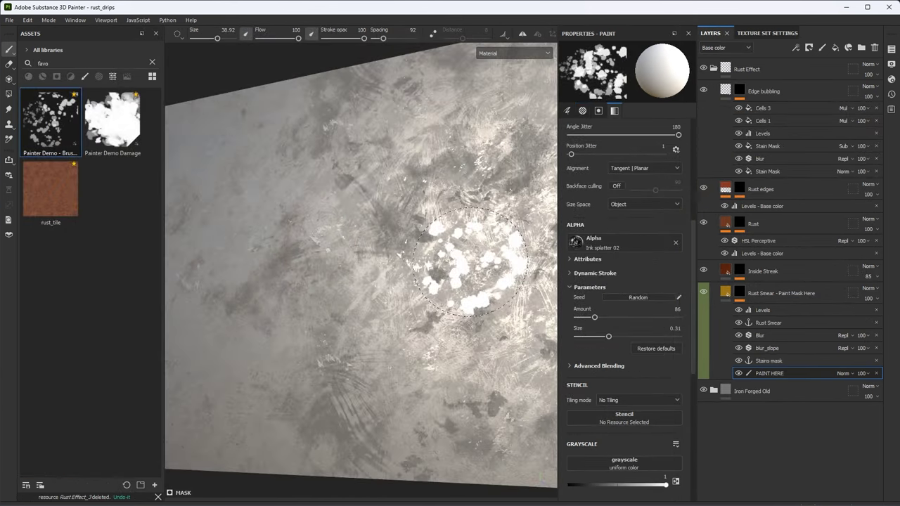
mouse_move(442, 251)
alt+mouse_down()
mouse_move(440, 261)
mouse_move(469, 288)
mouse_move(436, 232)
alt+mouse_up()
click(430, 180)
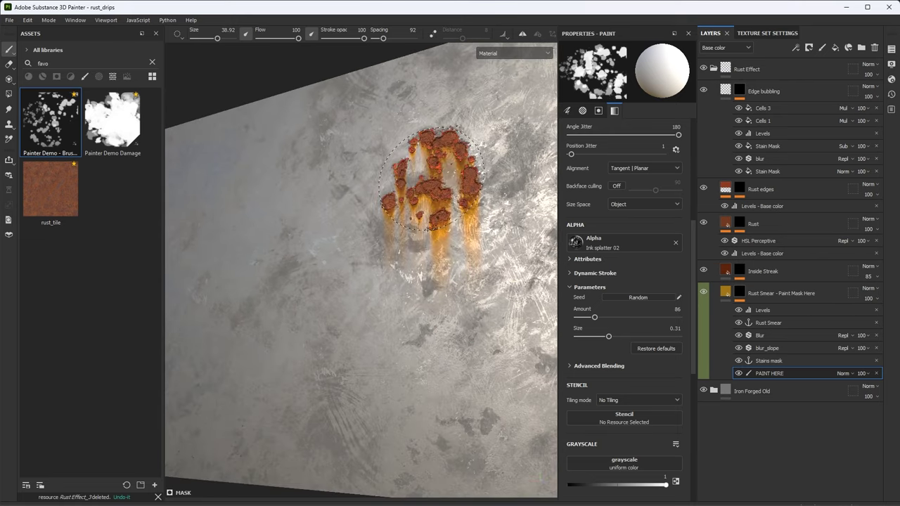
mouse_move(440, 310)
alt+mouse_down()
mouse_move(432, 295)
mouse_move(446, 301)
mouse_move(428, 326)
mouse_move(428, 316)
mouse_move(468, 316)
mouse_move(446, 315)
mouse_move(432, 329)
mouse_move(445, 326)
alt+mouse_up()
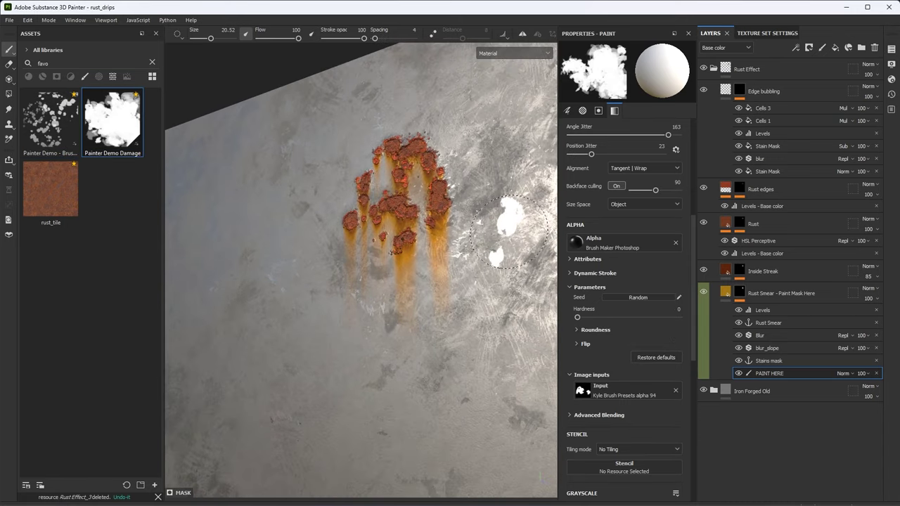
- Expand the Rust Effect folder and select the Rust Smear fill layer
click(713, 68)
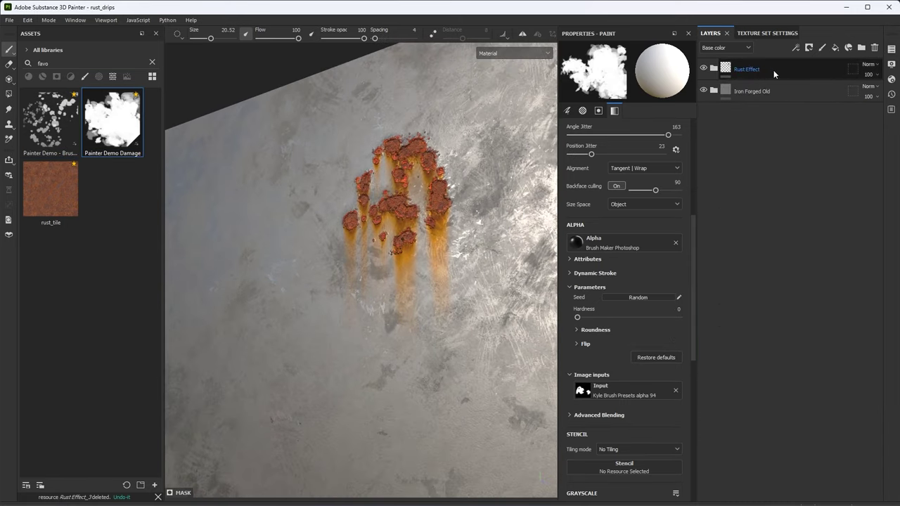
click(738, 94)
click(714, 69)
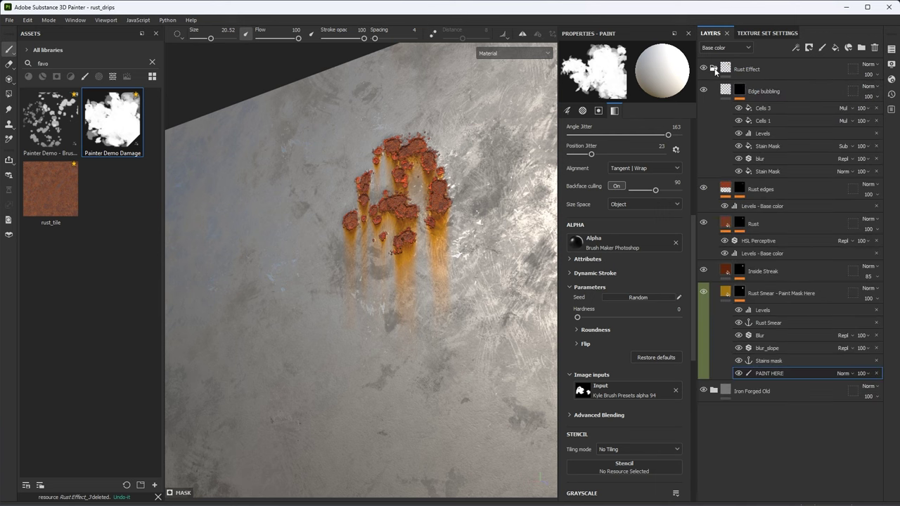
click(782, 291)
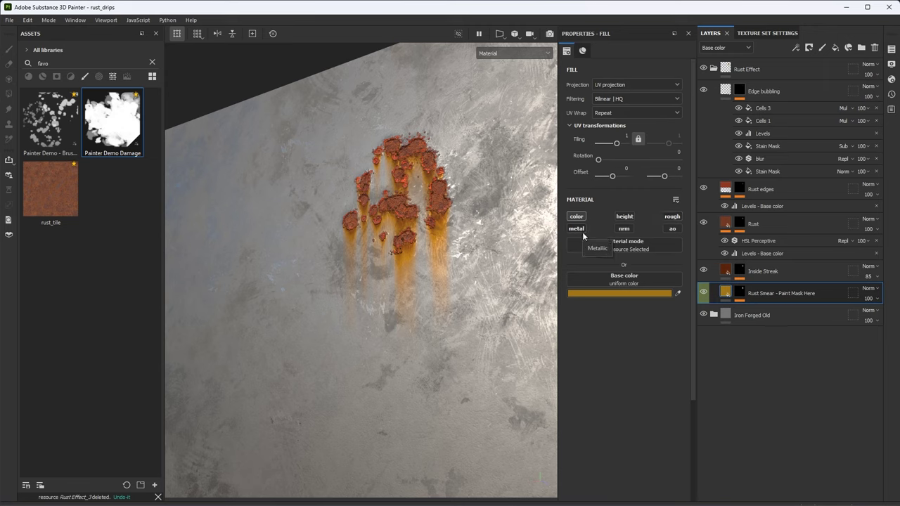
- Add a metallic channel at 0 to the Rust Smear and Inside Streak fills
alt+drag(478, 255, 494, 262)
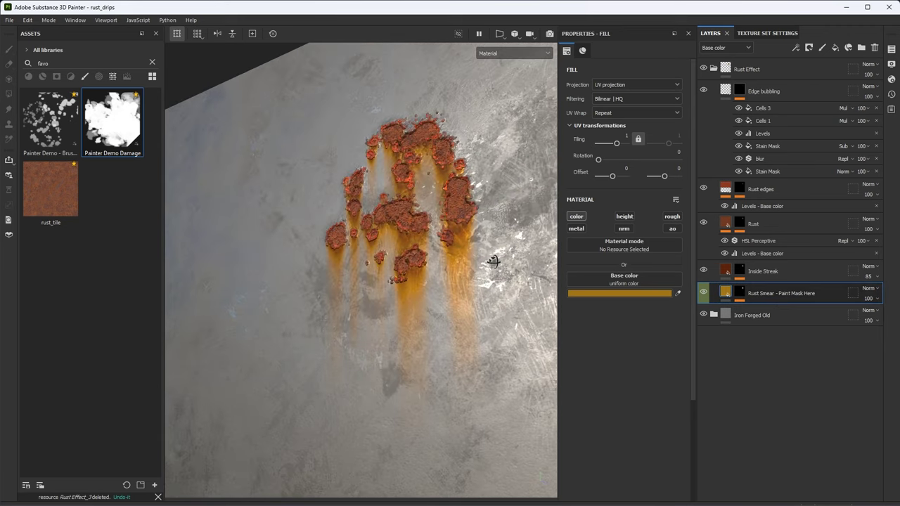
click(578, 229)
alt+drag(452, 277, 450, 206)
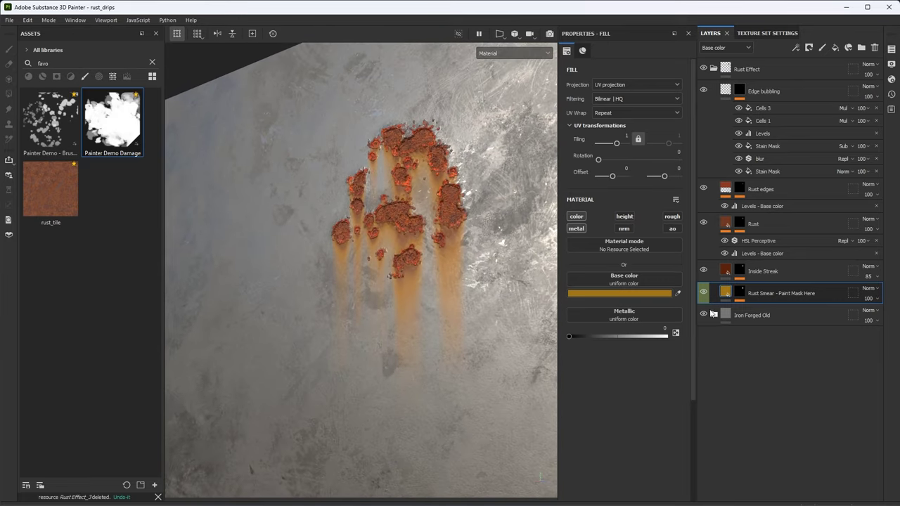
click(725, 270)
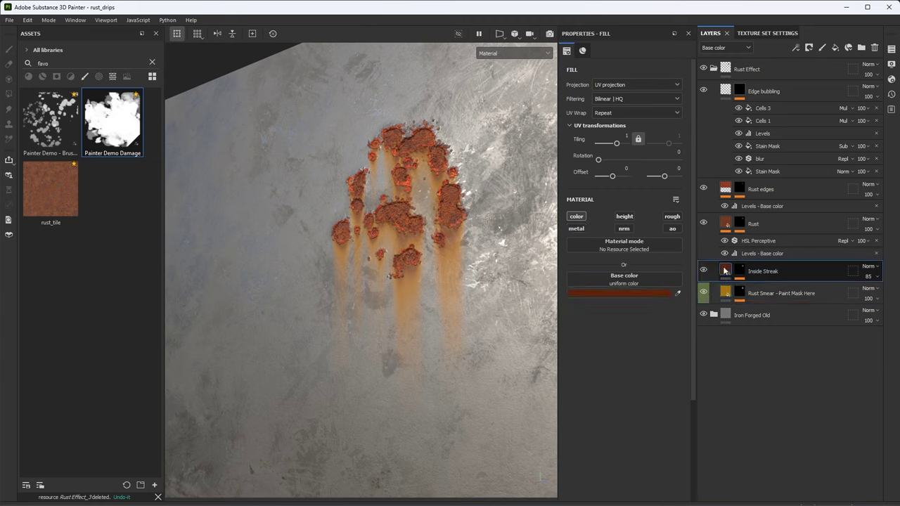
click(576, 228)
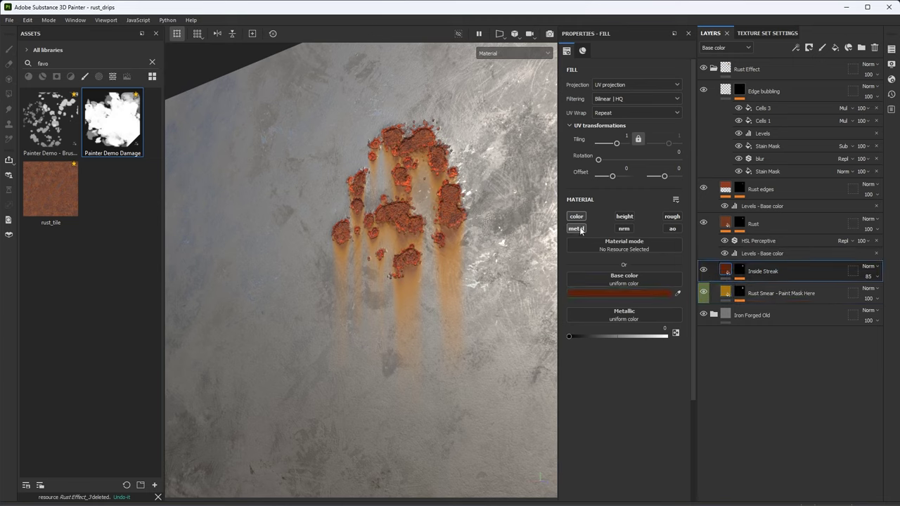
- Inspect the Rust and Rust edges layers, then select the Edge bubbling layer
click(727, 225)
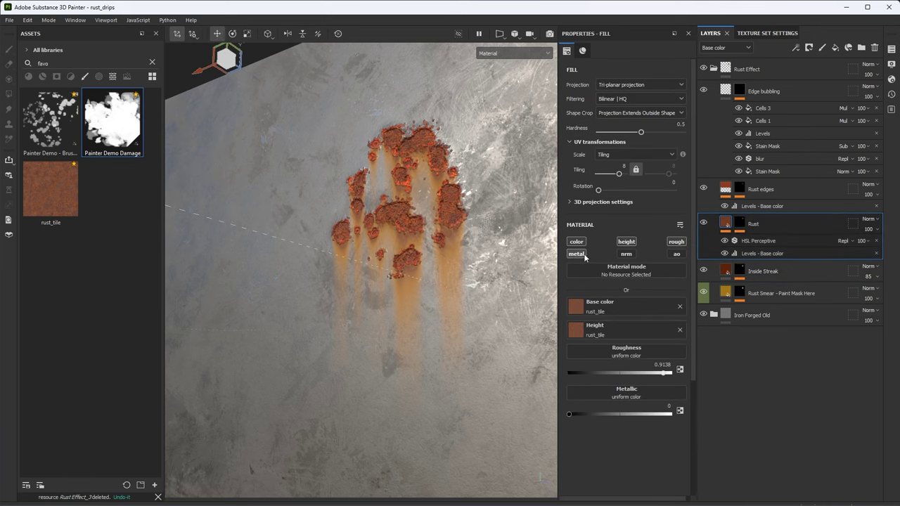
alt+drag(552, 254, 481, 248)
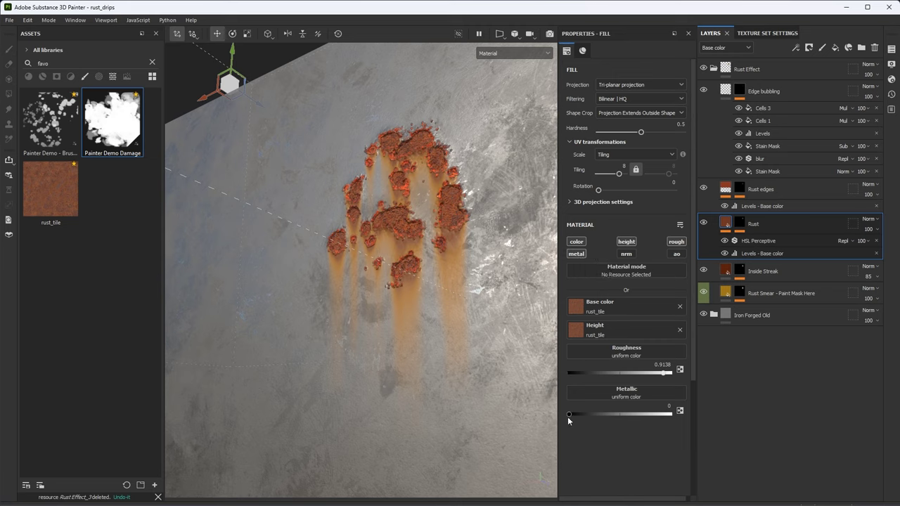
click(725, 189)
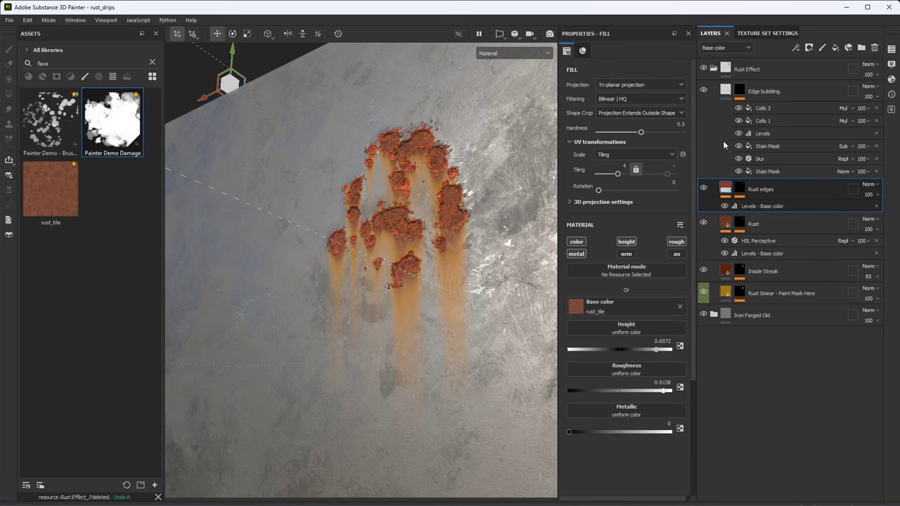
click(727, 93)
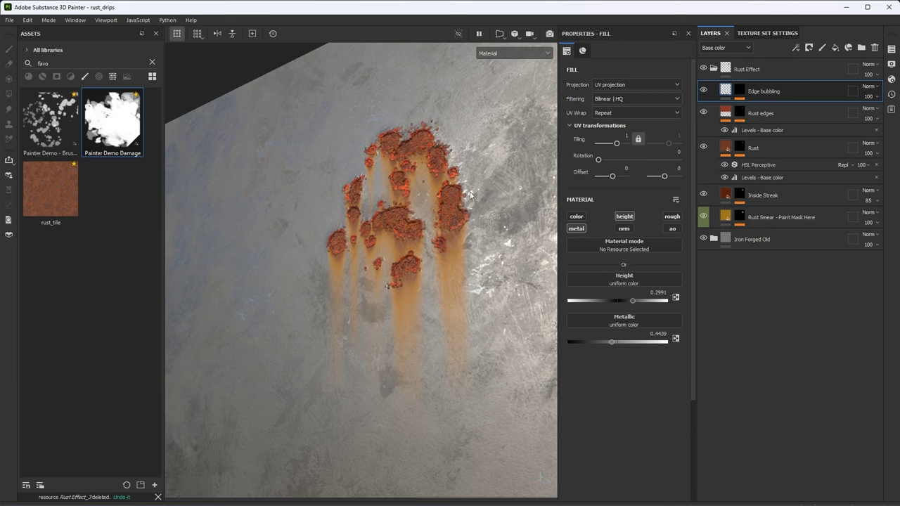
scroll(491, 233, up, 3)
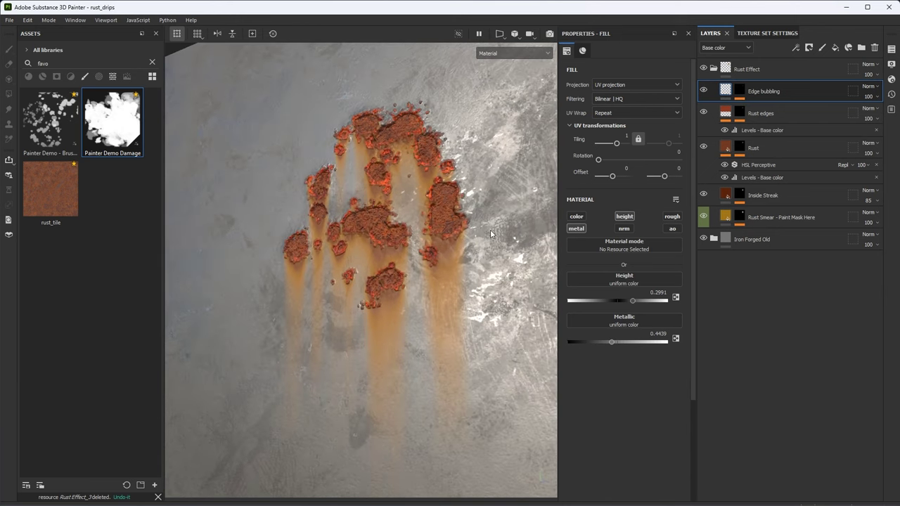
- Set Edge bubbling's metallic value to 0.4907
click(616, 343)
scroll(495, 286, down, 1)
alt+drag(495, 286, 568, 236)
- Paint a long rust band across the plate, then dab splattered rust with the Painter Demo - Brush preset
mouse_move(517, 224)
mouse_down()
mouse_move(449, 291)
mouse_move(405, 272)
mouse_move(323, 302)
mouse_up()
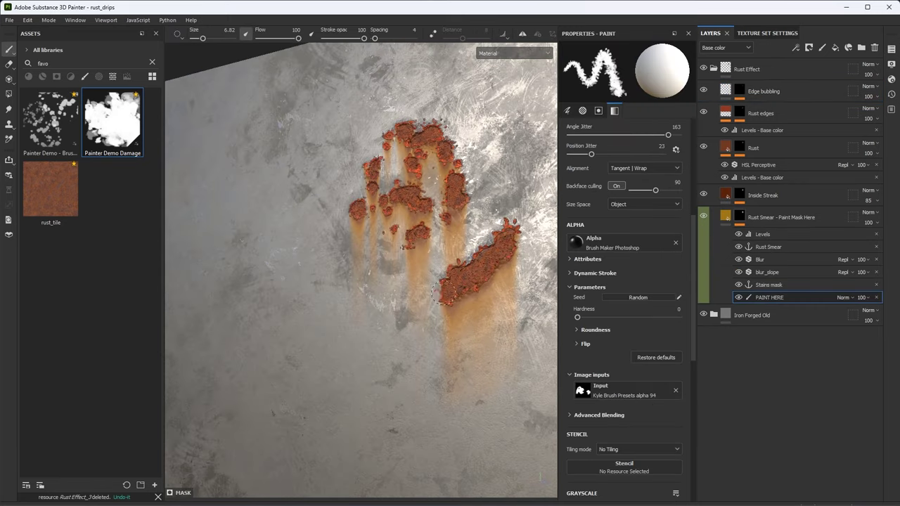
mouse_move(393, 292)
mouse_down()
mouse_move(301, 309)
mouse_move(351, 297)
mouse_move(332, 271)
mouse_up()
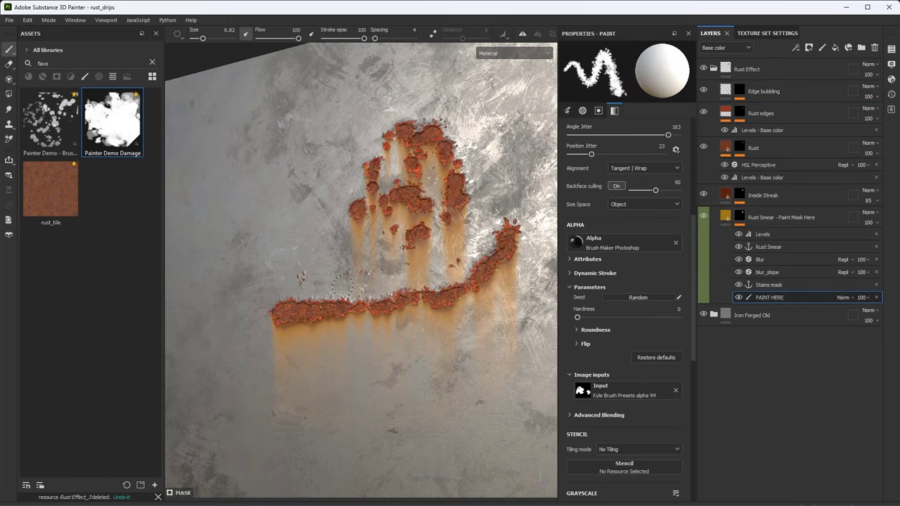
click(50, 123)
mouse_move(321, 261)
mouse_down()
mouse_move(361, 261)
mouse_move(351, 262)
mouse_move(383, 274)
mouse_up()
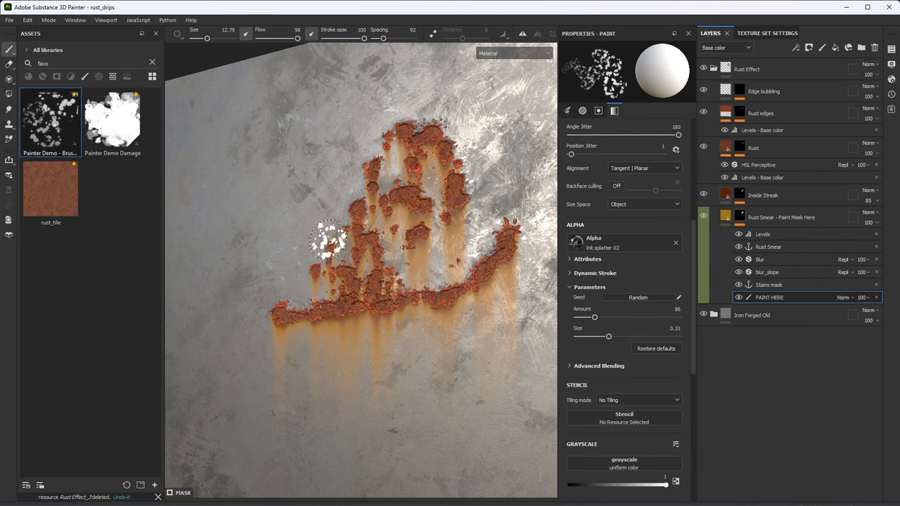